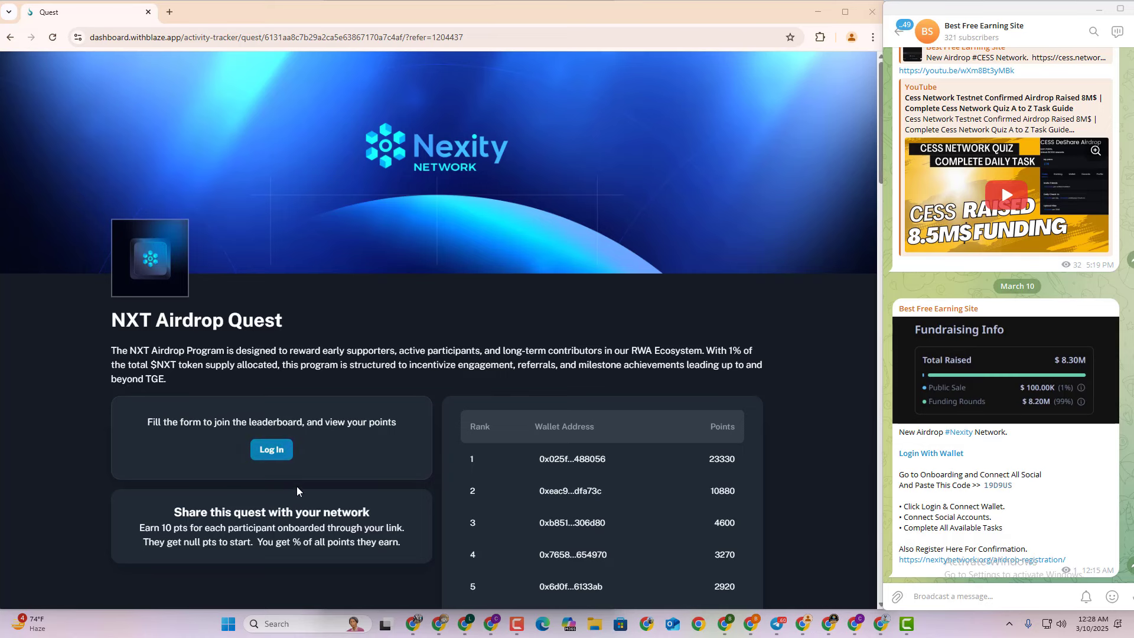
Log in to the NXT Airdrop Quest with a MetaMask wallet after passing the crosswalk reCAPTCHA
{"action": "left_click", "coordinate": [286, 453]}
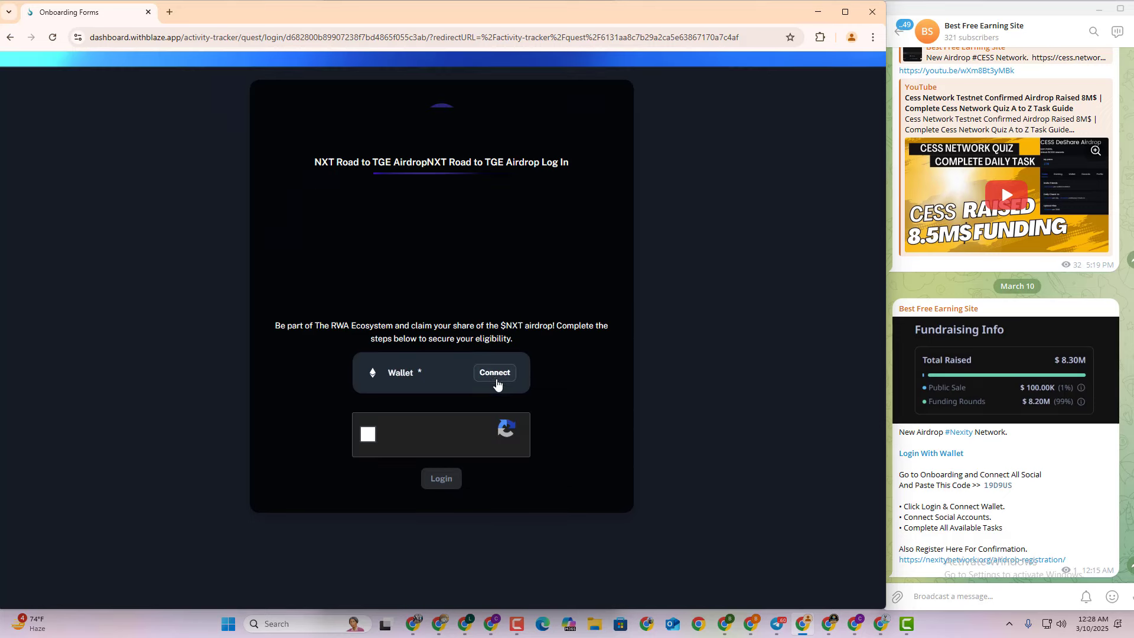
{"action": "left_click", "coordinate": [493, 372]}
{"action": "left_click", "coordinate": [352, 278]}
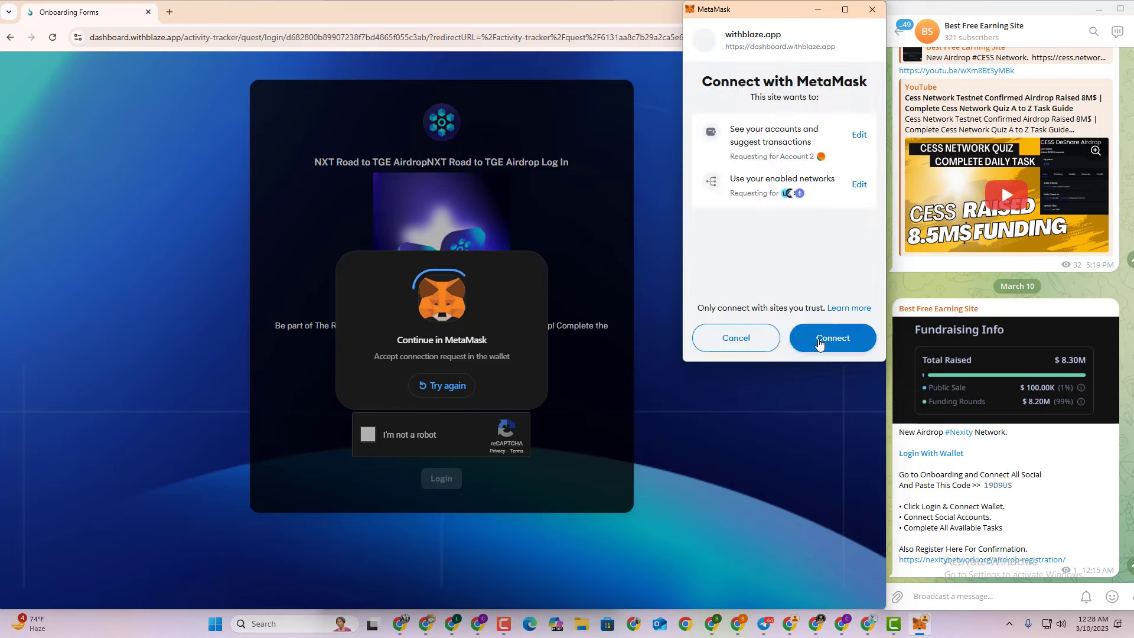
{"action": "left_click", "coordinate": [826, 339]}
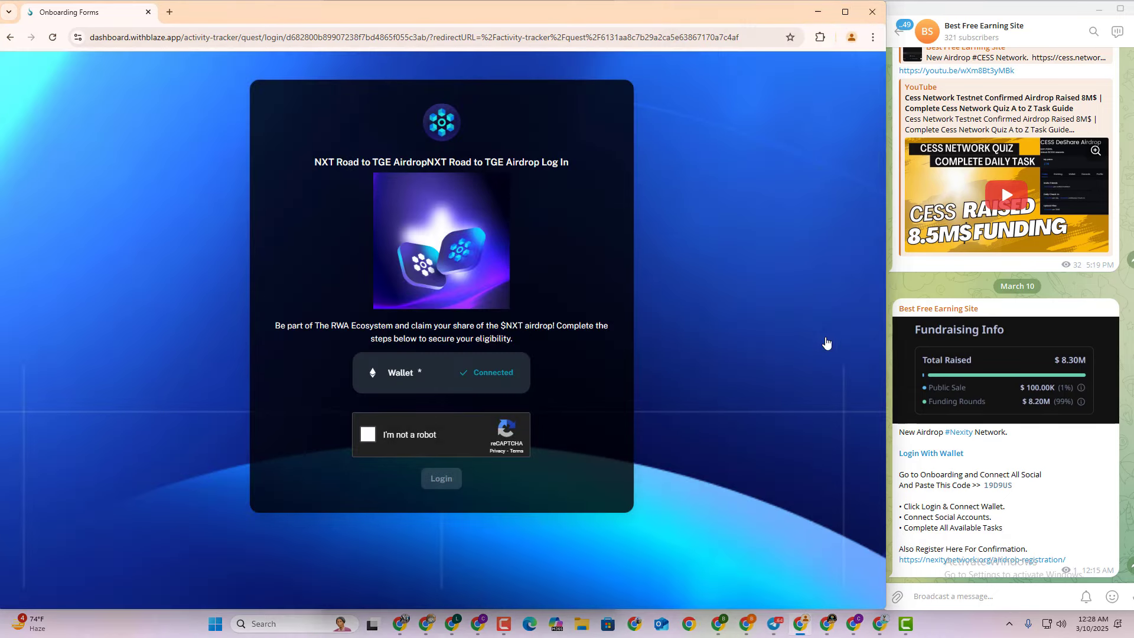
{"action": "left_click", "coordinate": [371, 440]}
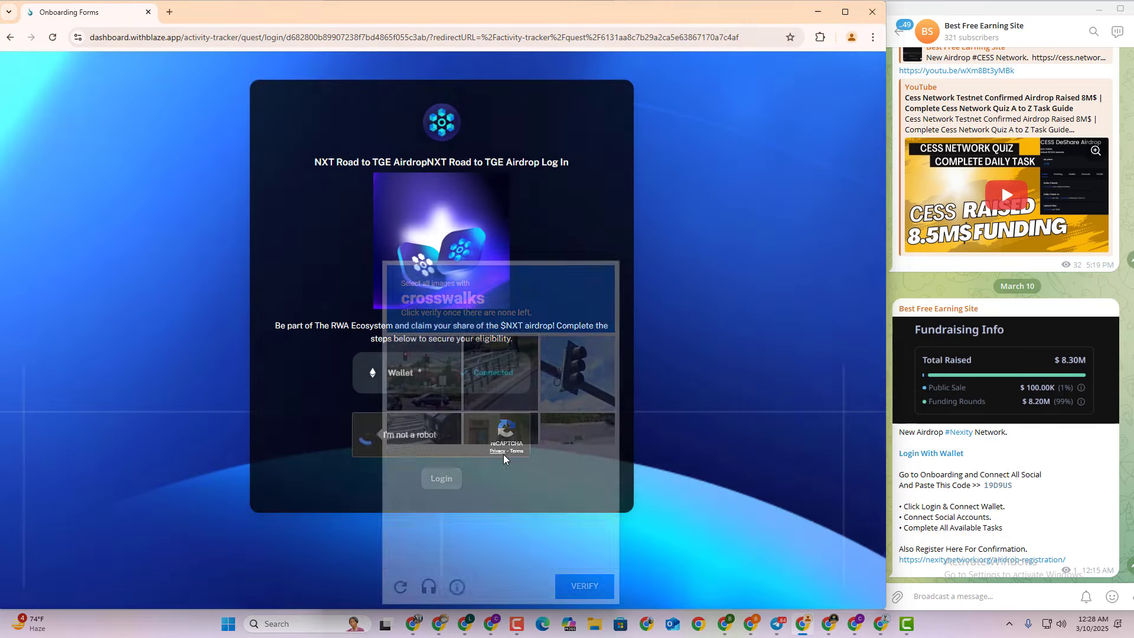
{"action": "left_click", "coordinate": [573, 463]}
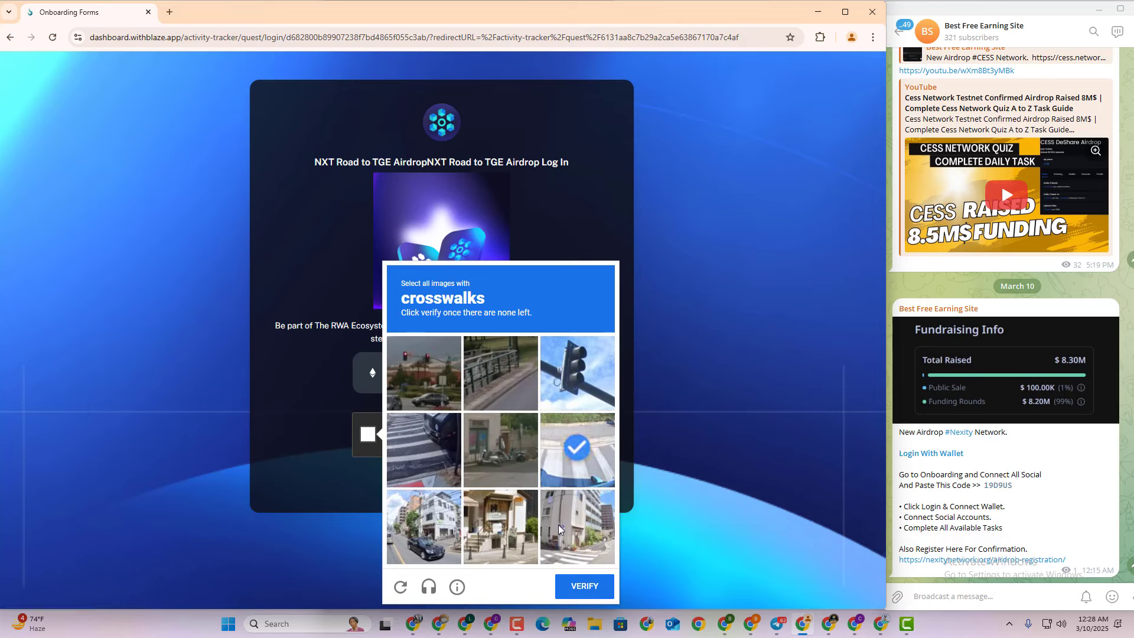
{"action": "left_click", "coordinate": [558, 524]}
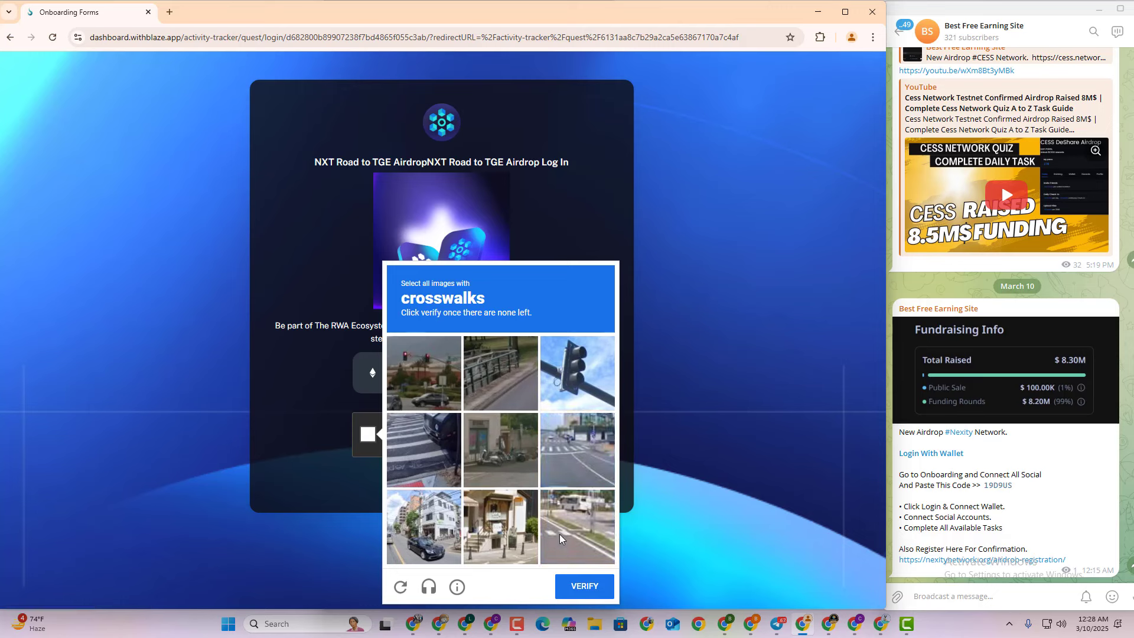
{"action": "left_click", "coordinate": [582, 586]}
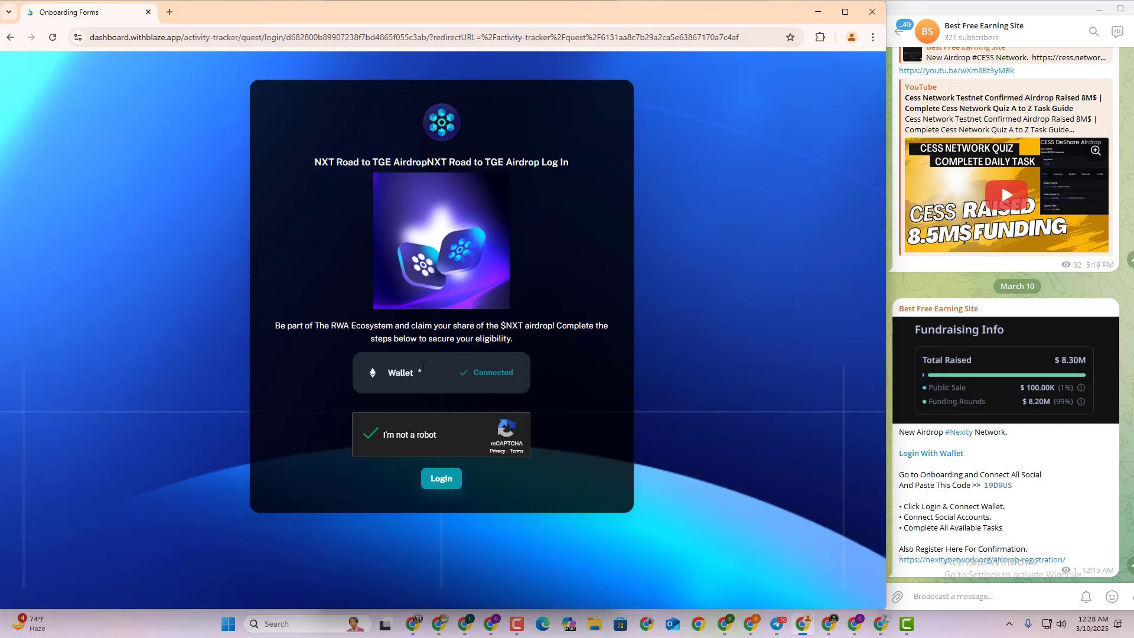
{"action": "left_click", "coordinate": [449, 486]}
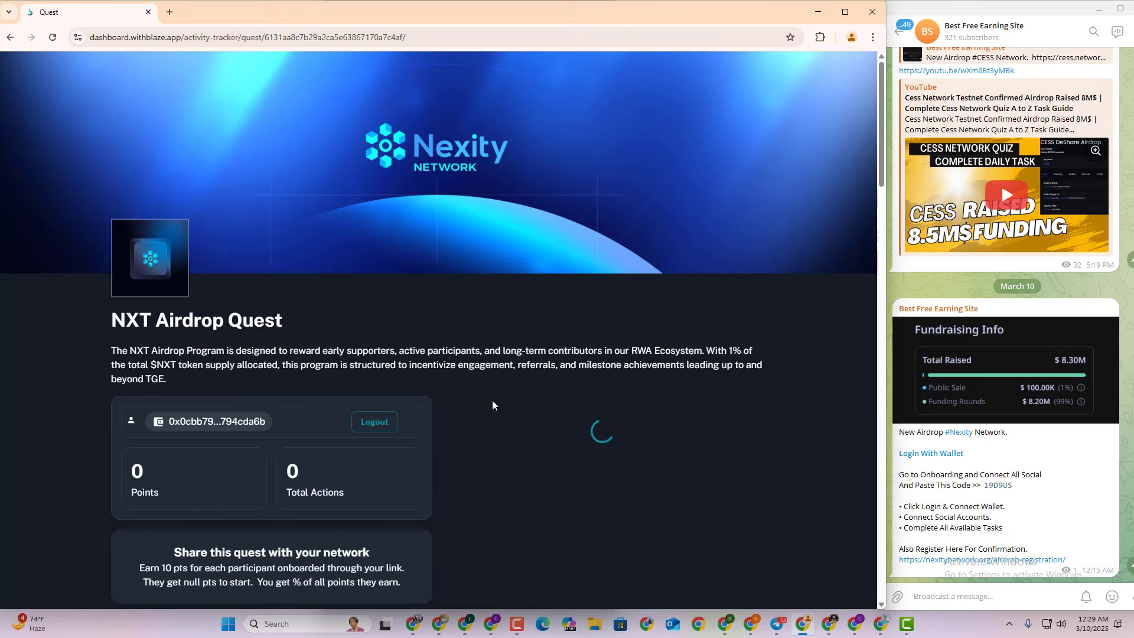
Open the Quest Onboarding Form and connect the wallet account to it
{"action": "scroll", "coordinate": [852, 325], "scroll_direction": "down", "scroll_amount": 3}
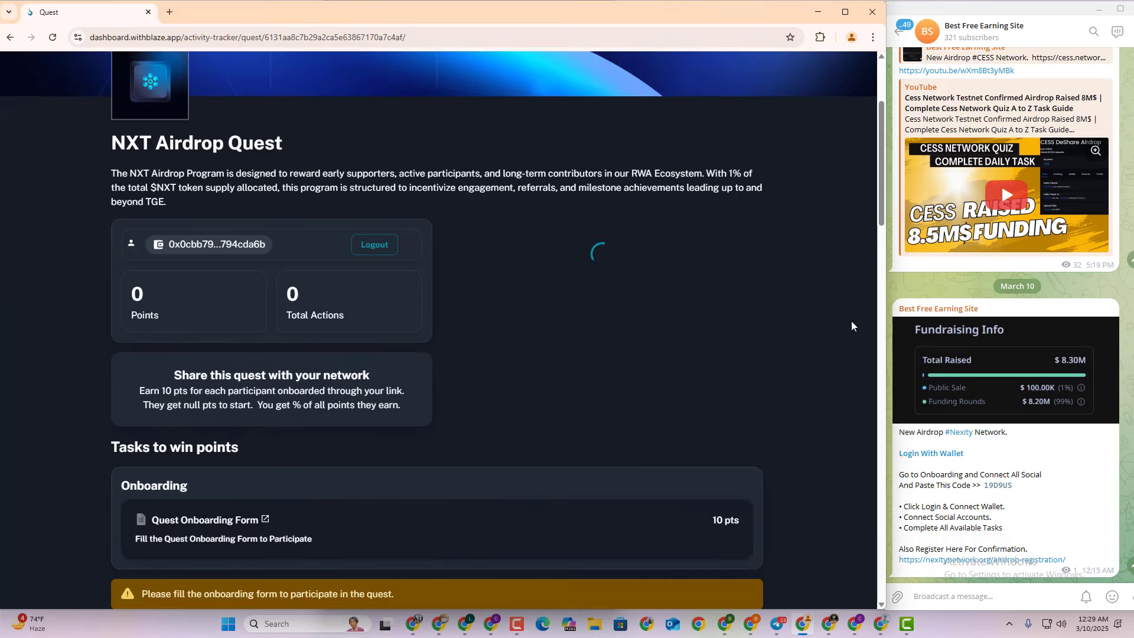
{"action": "scroll", "coordinate": [624, 399], "scroll_direction": "down", "scroll_amount": 3}
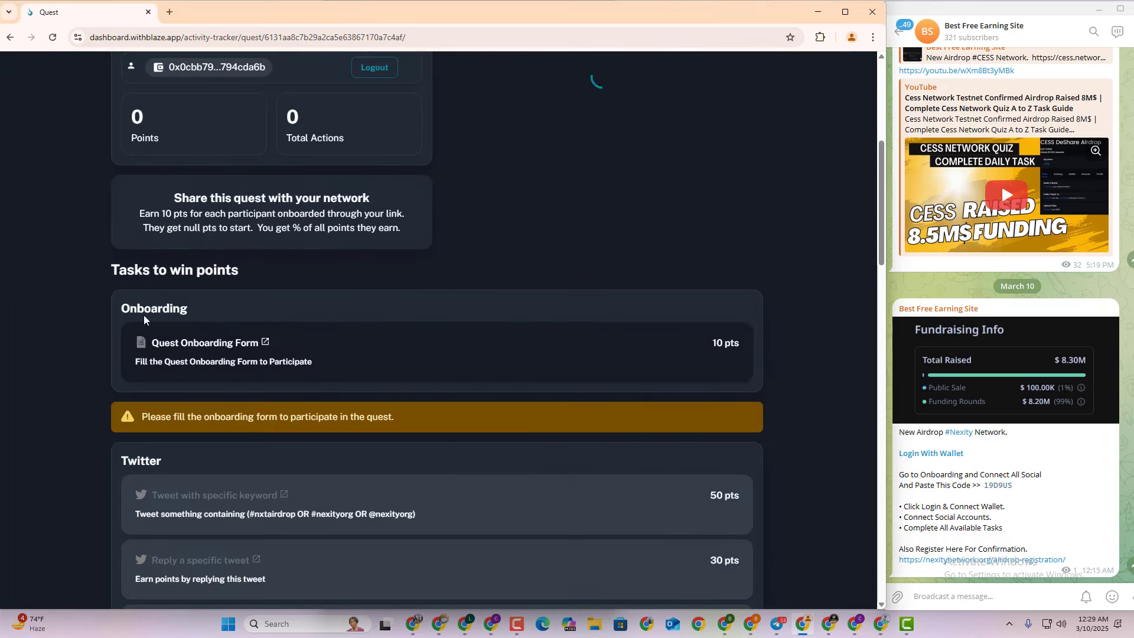
{"action": "scroll", "coordinate": [536, 235], "scroll_direction": "up", "scroll_amount": 3}
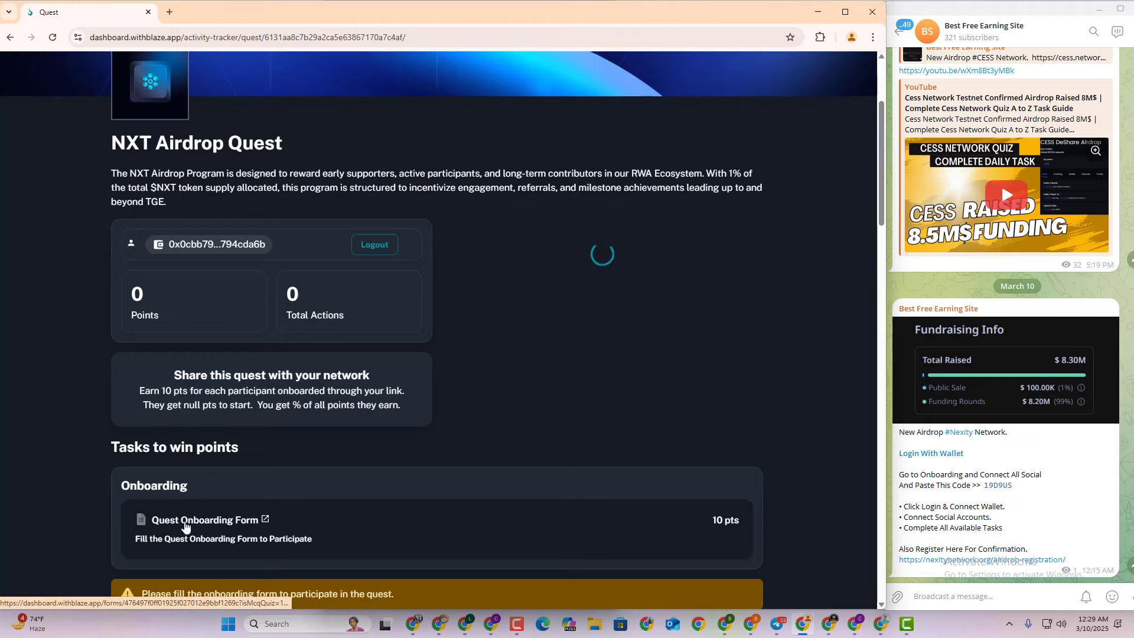
{"action": "left_click", "coordinate": [267, 520]}
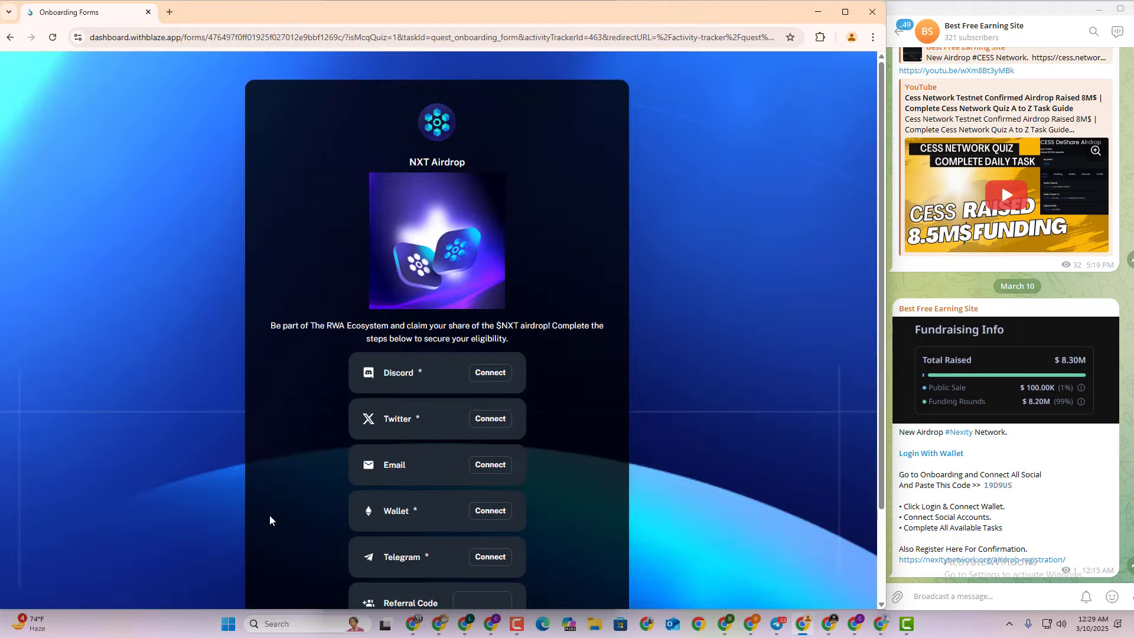
{"action": "scroll", "coordinate": [387, 466], "scroll_direction": "down", "scroll_amount": 2}
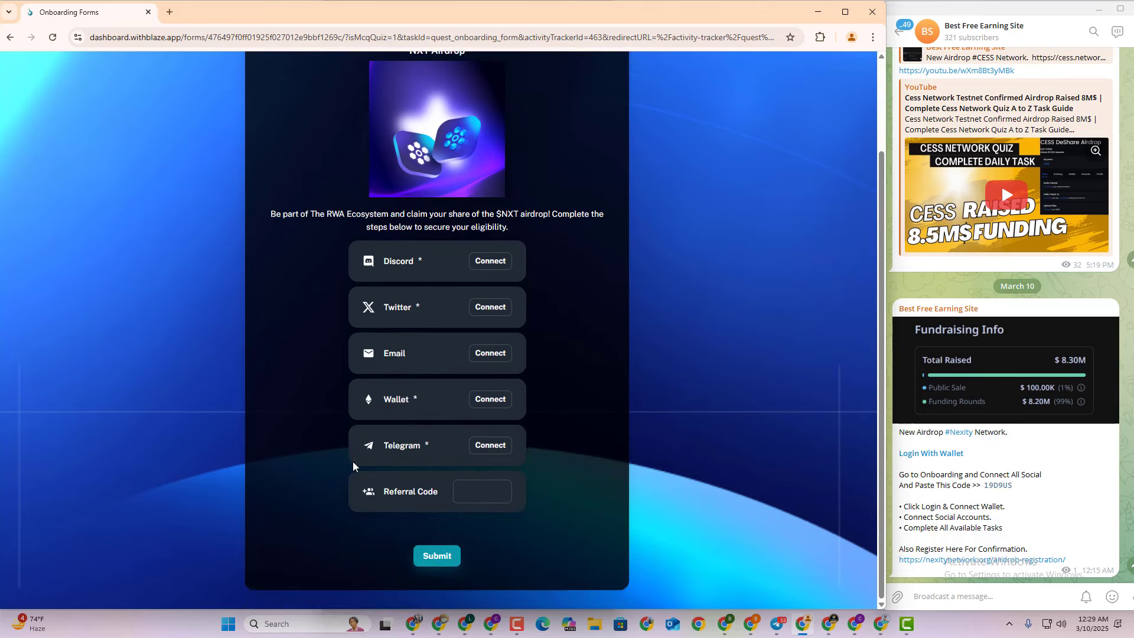
{"action": "left_click", "coordinate": [490, 399]}
{"action": "left_click", "coordinate": [257, 275]}
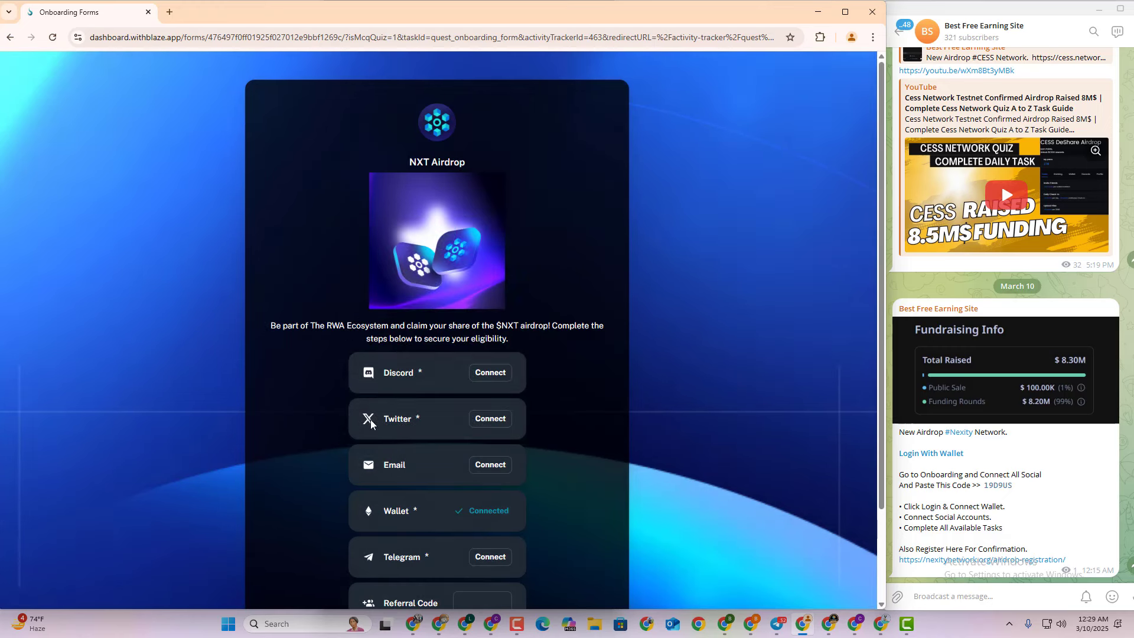
{"action": "scroll", "coordinate": [354, 414], "scroll_direction": "down", "scroll_amount": 2}
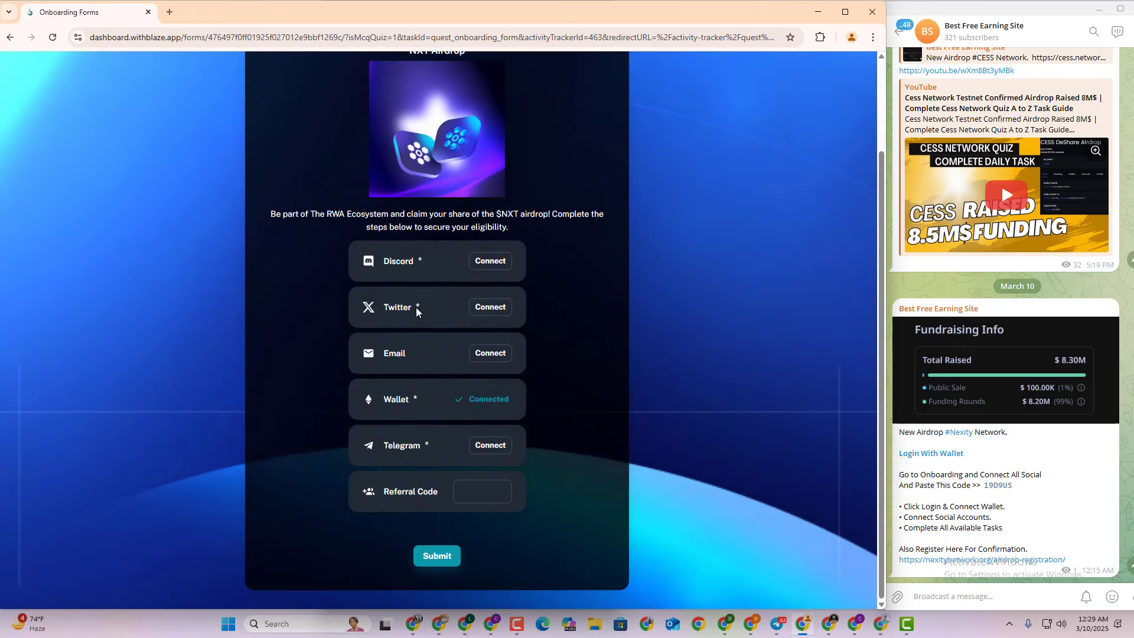
Link and authorize the Discord, Twitter, Telegram and e-mail accounts on the form
{"action": "left_click", "coordinate": [490, 261]}
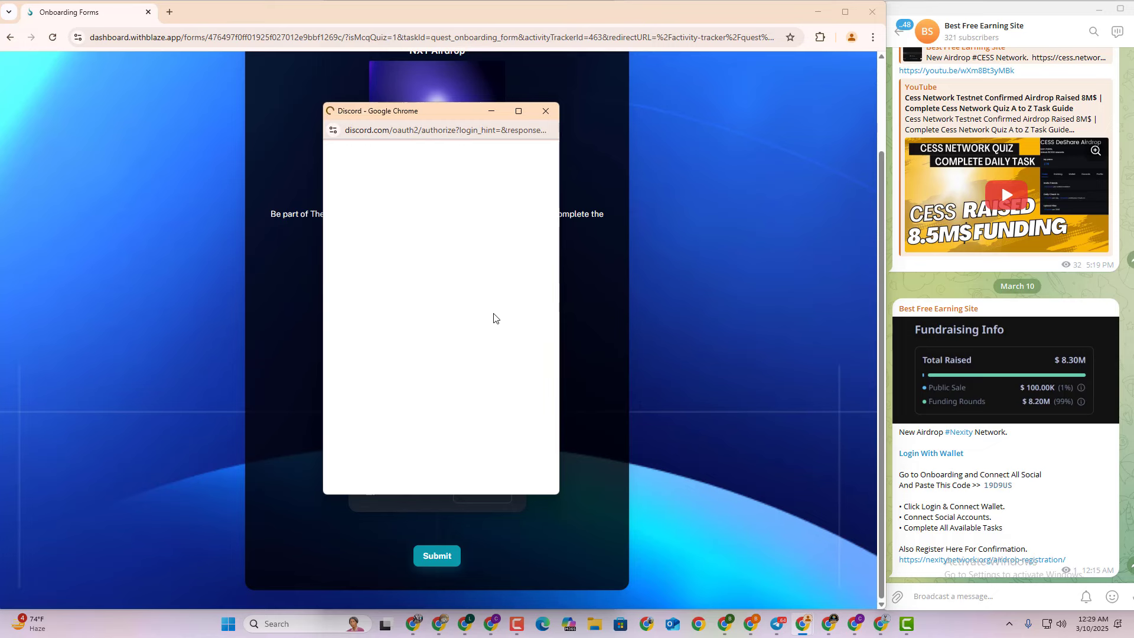
{"action": "left_click", "coordinate": [468, 445]}
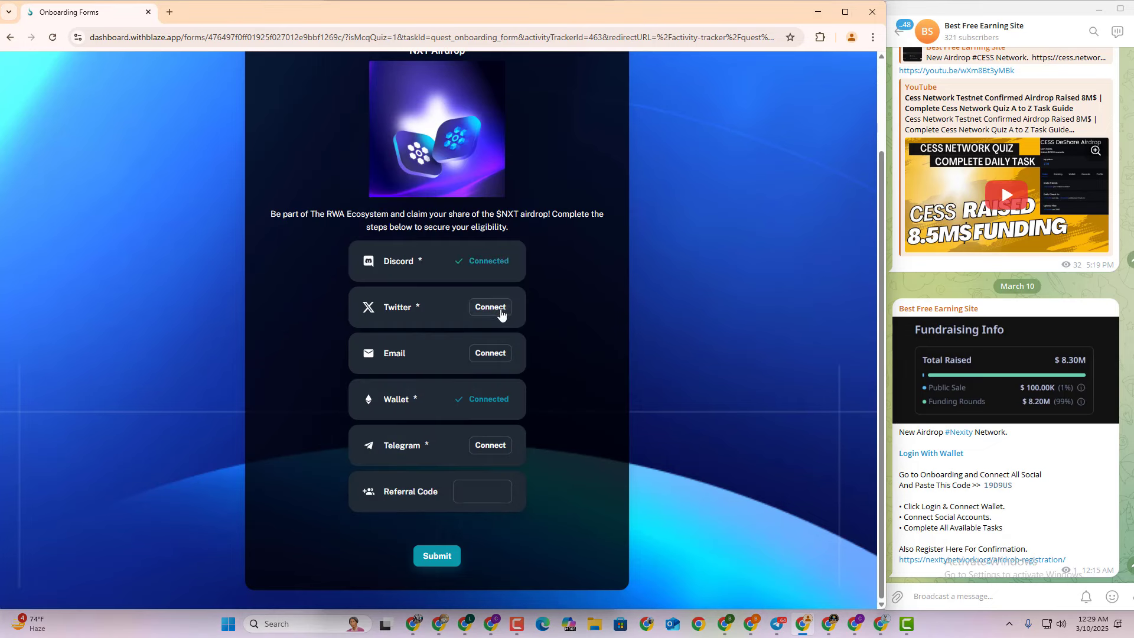
{"action": "left_click", "coordinate": [501, 314]}
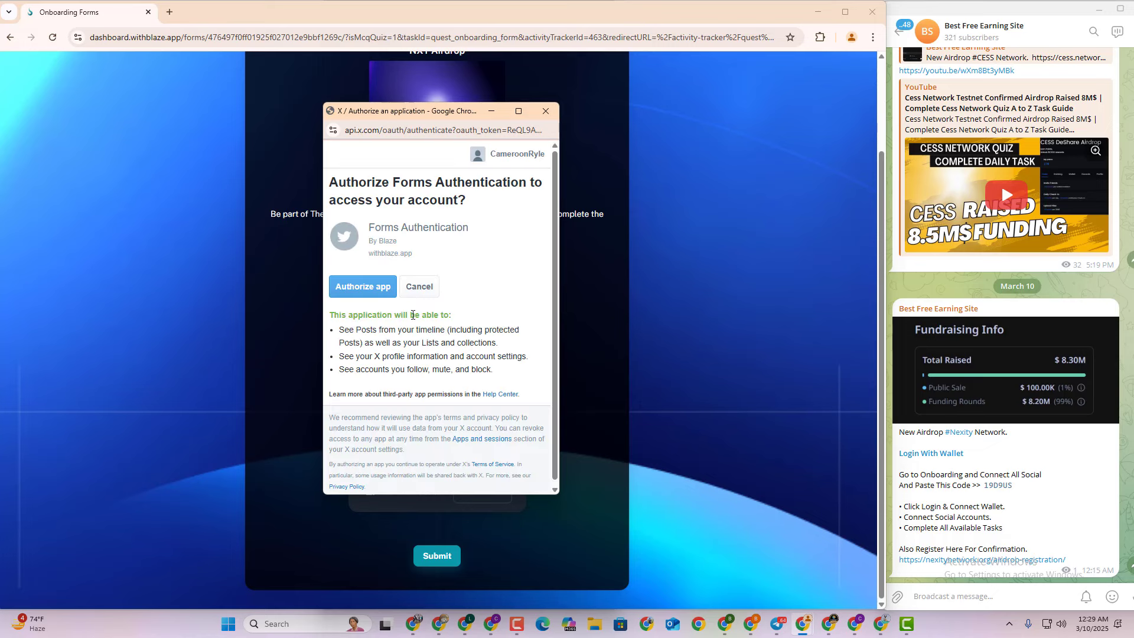
{"action": "left_click", "coordinate": [362, 287]}
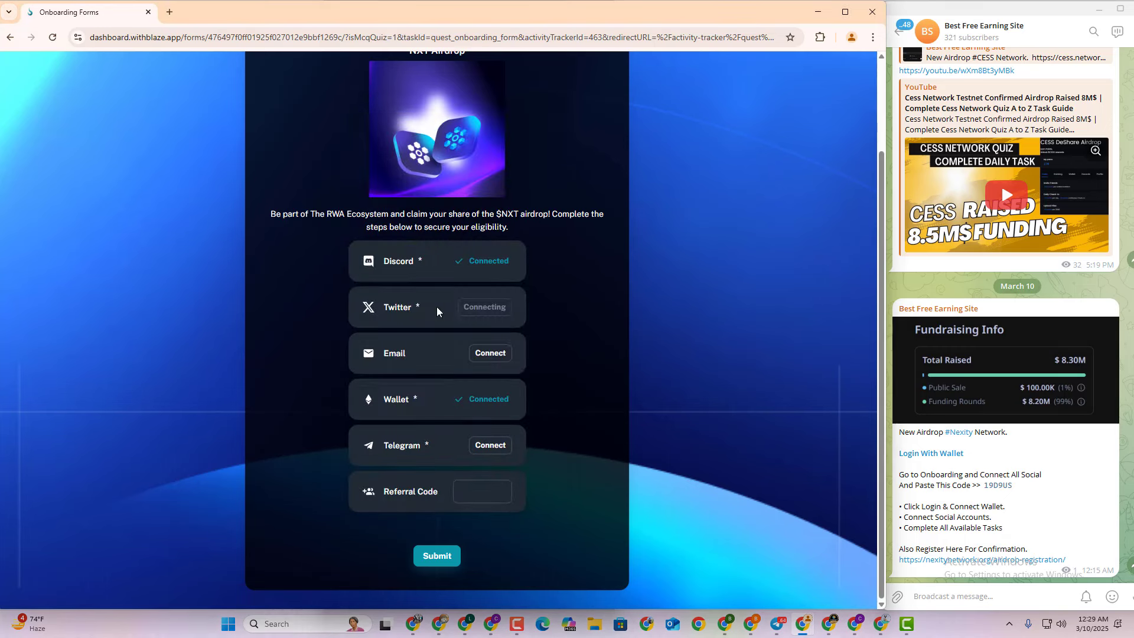
{"action": "left_click", "coordinate": [489, 445]}
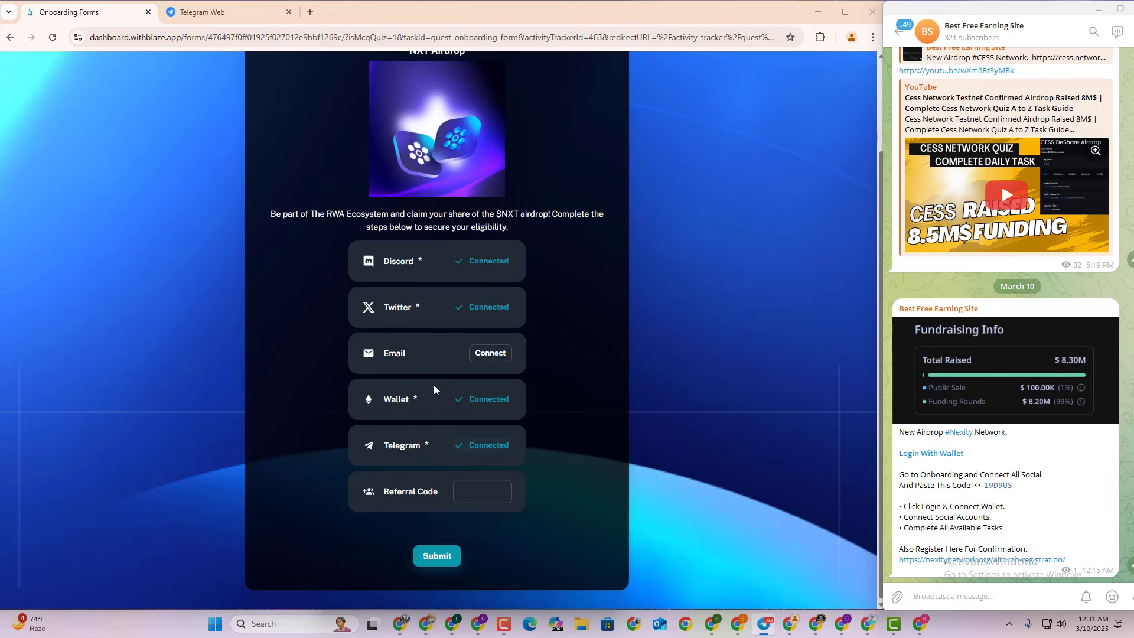
{"action": "left_click", "coordinate": [491, 353]}
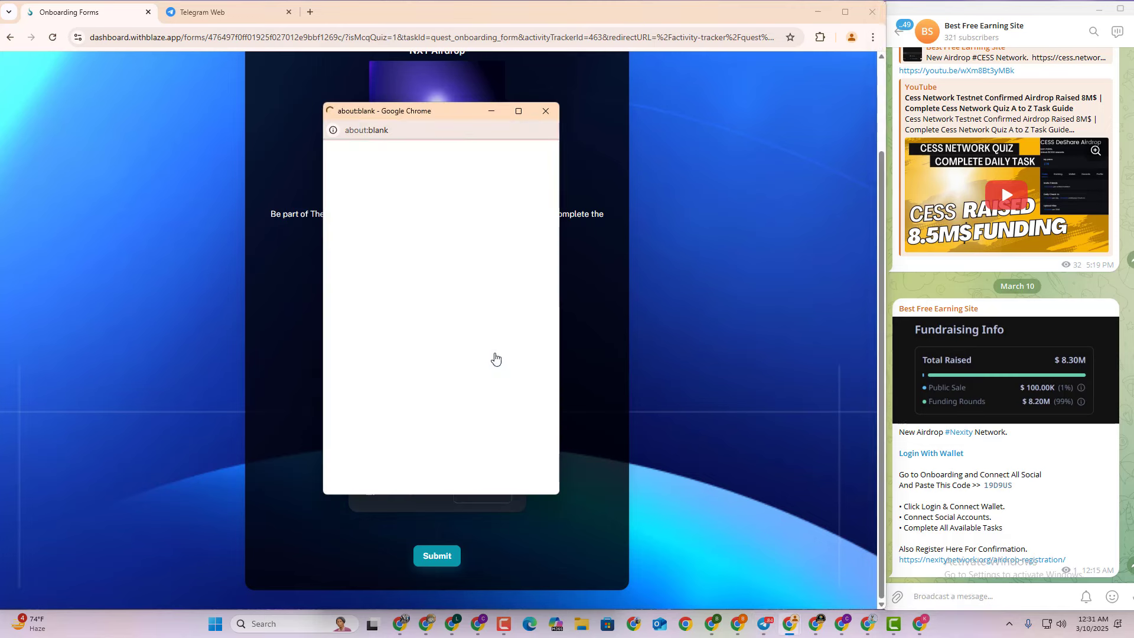
{"action": "left_click_drag", "start_coordinate": [495, 118], "coordinate": [1038, 174]}
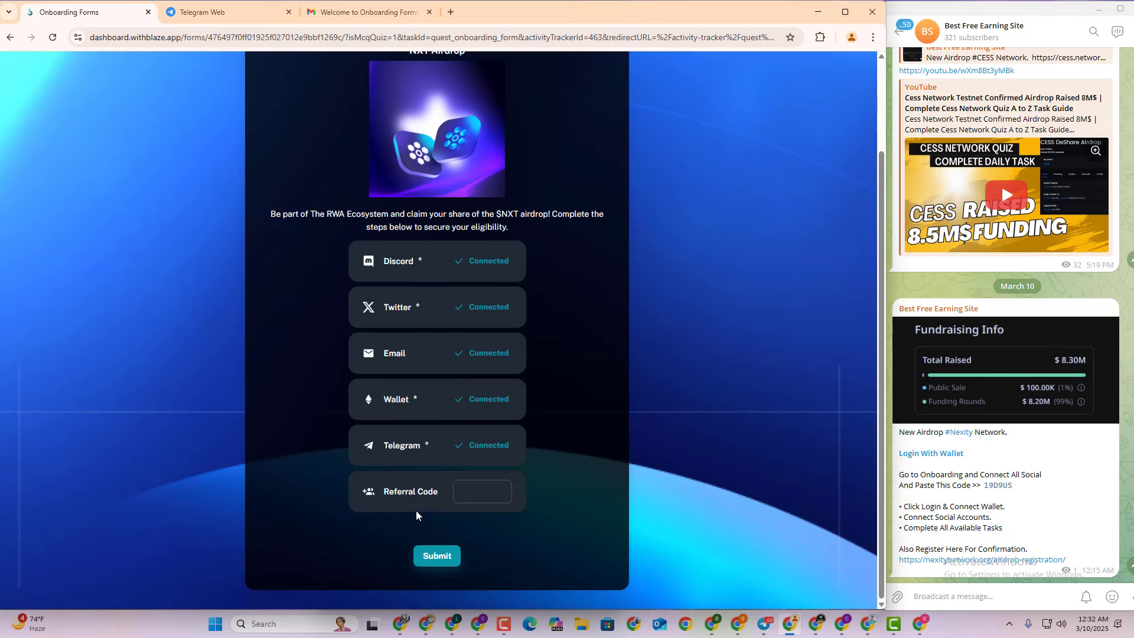
Paste the referral code from the Telegram post into Referral Code and submit
{"action": "left_click", "coordinate": [998, 485]}
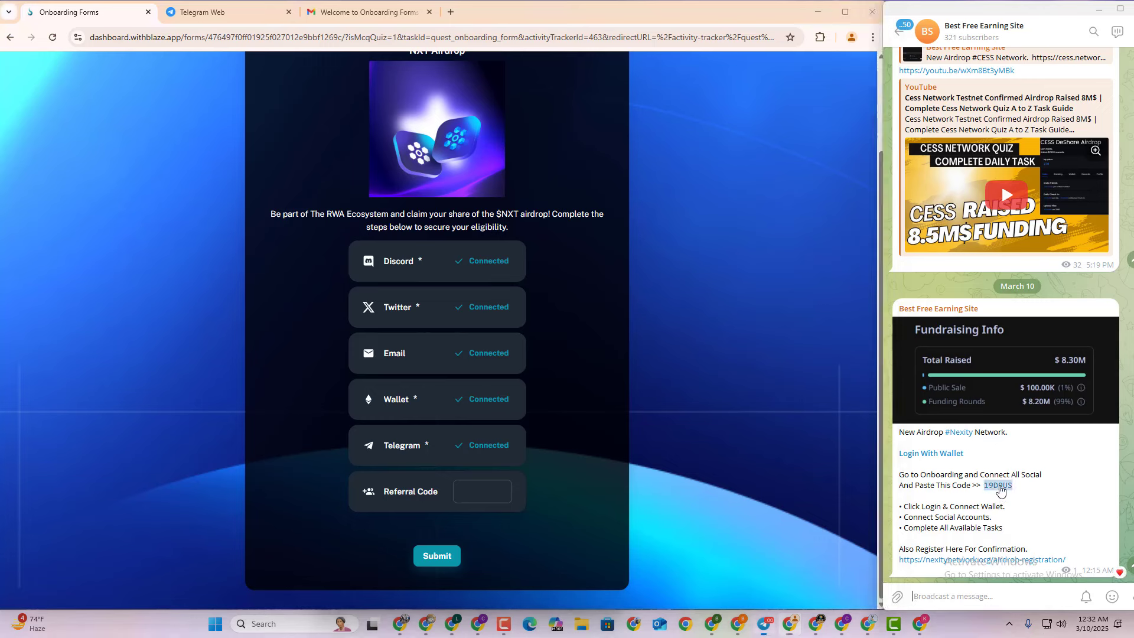
{"action": "right_click", "coordinate": [461, 486]}
{"action": "left_click", "coordinate": [476, 352]}
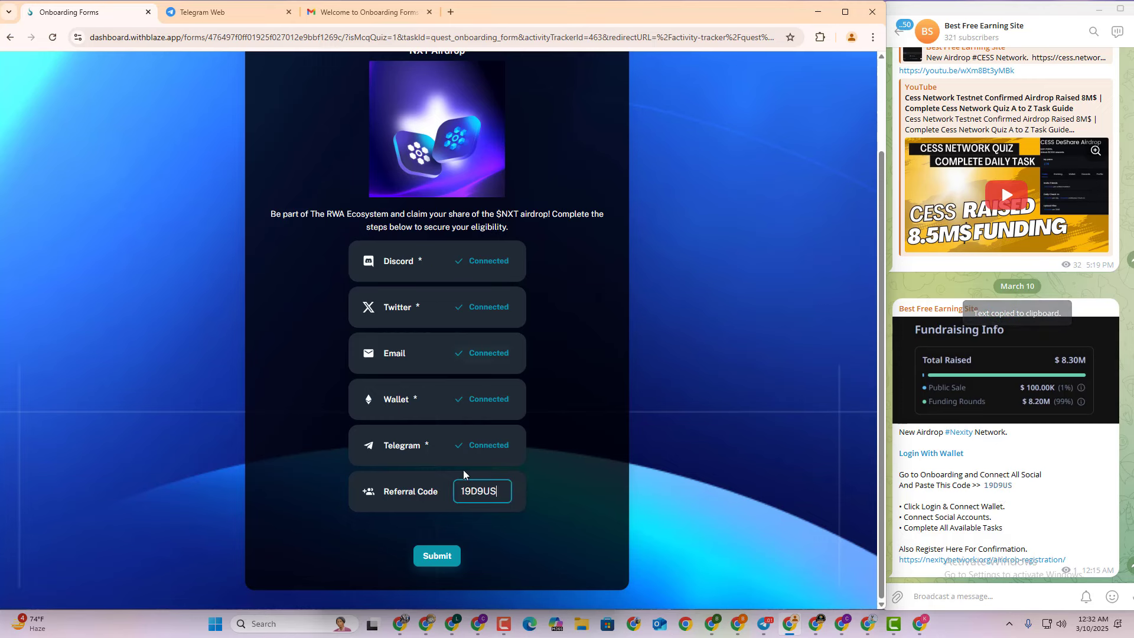
{"action": "left_click", "coordinate": [444, 557]}
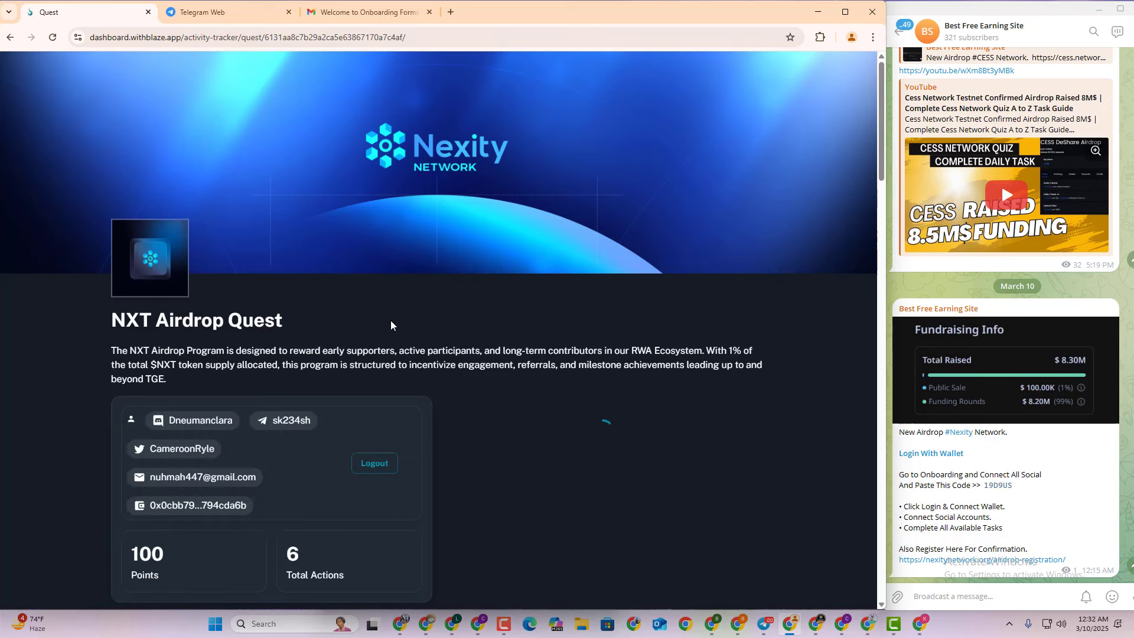
Check the 100-point total, then open the X composer for 'Tweet with specific keyword'
{"action": "scroll", "coordinate": [552, 438], "scroll_direction": "down", "scroll_amount": 3}
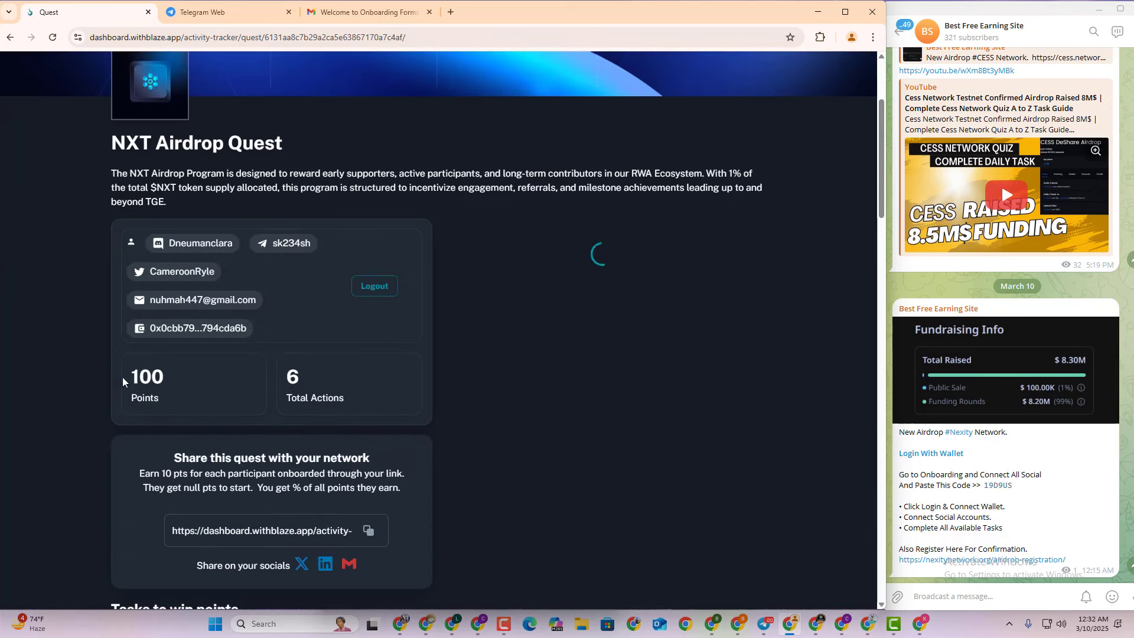
{"action": "left_click_drag", "start_coordinate": [126, 381], "coordinate": [175, 376]}
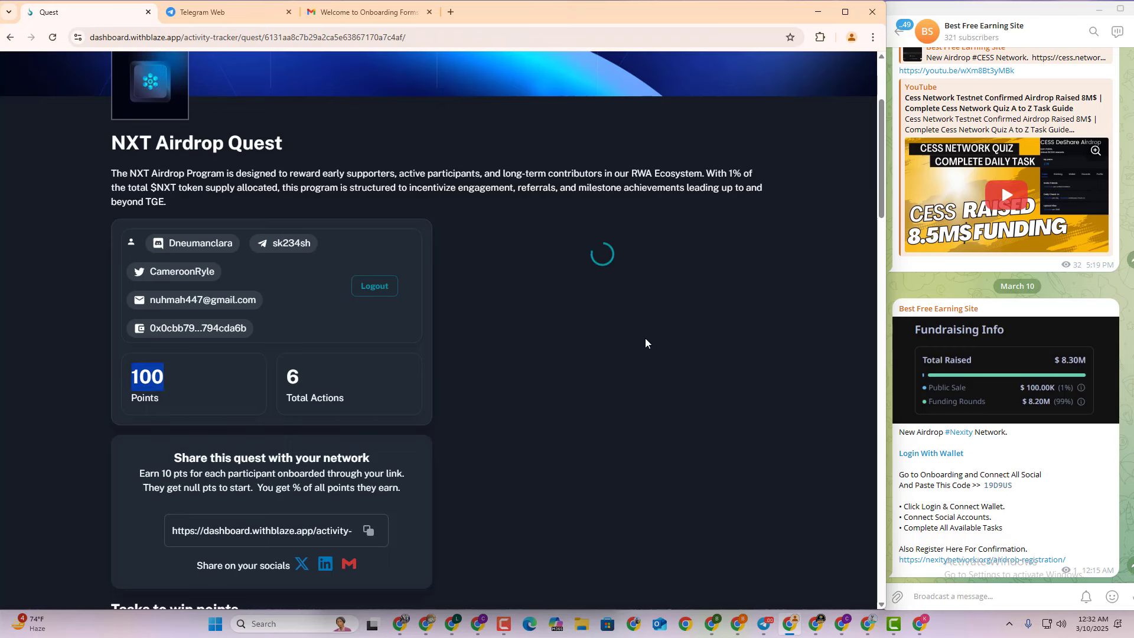
{"action": "scroll", "coordinate": [645, 342], "scroll_direction": "down", "scroll_amount": 5}
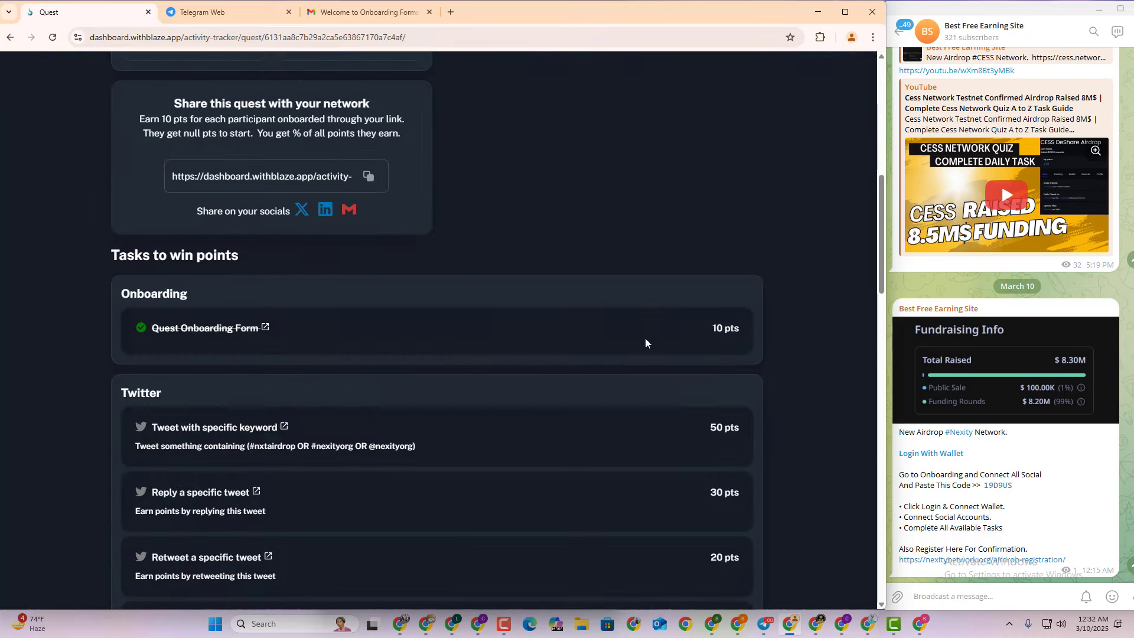
{"action": "scroll", "coordinate": [622, 342], "scroll_direction": "down", "scroll_amount": 3}
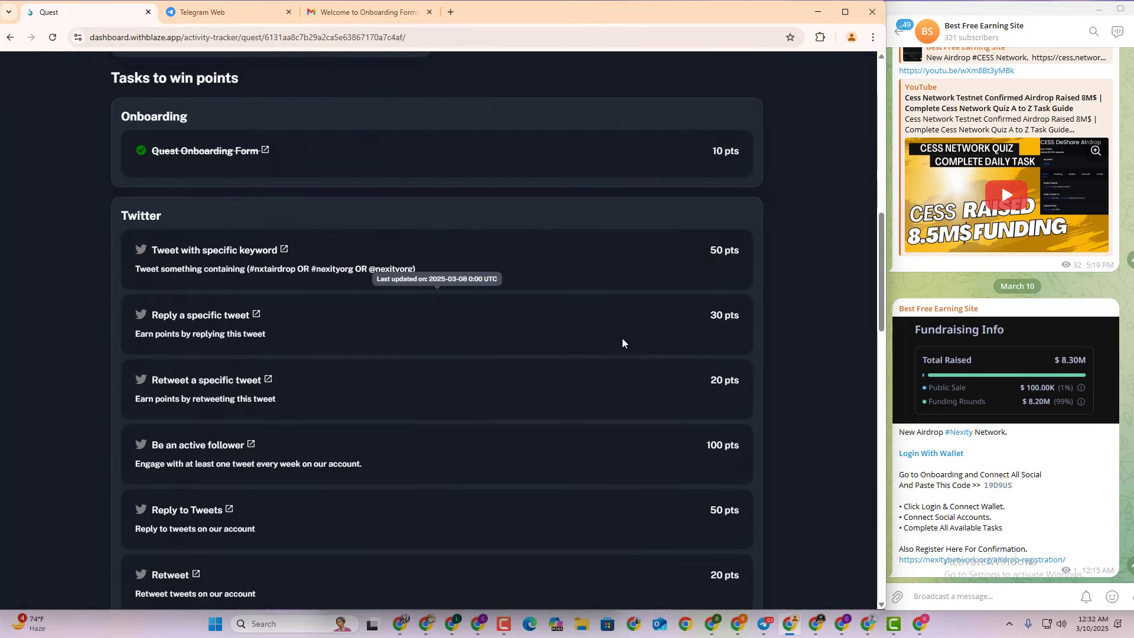
{"action": "scroll", "coordinate": [352, 483], "scroll_direction": "down", "scroll_amount": 6}
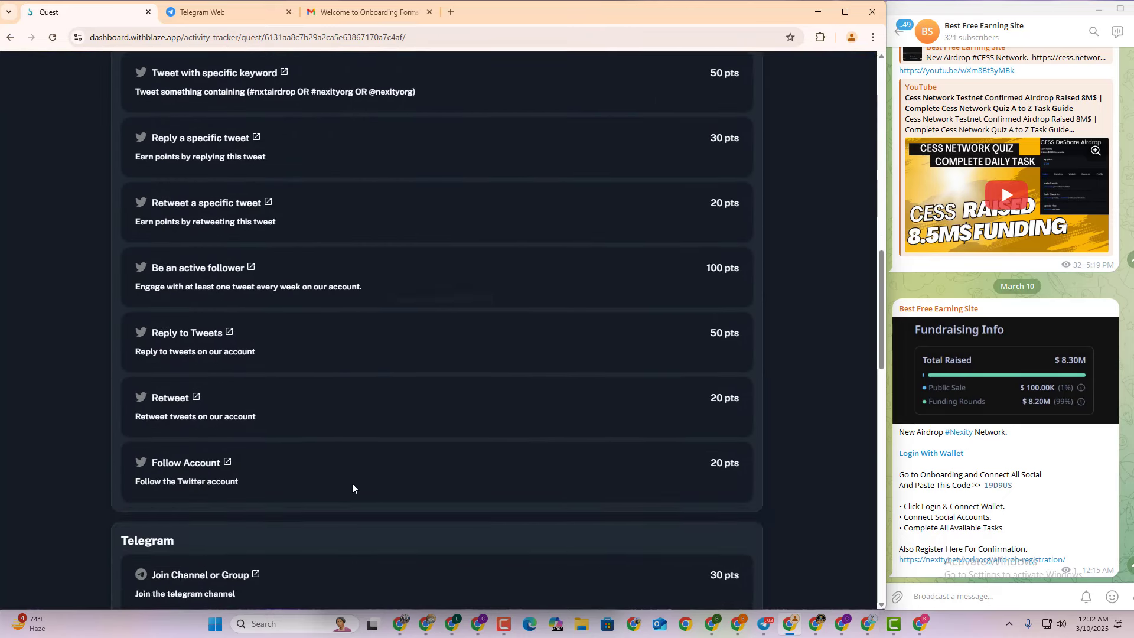
{"action": "scroll", "coordinate": [352, 483], "scroll_direction": "up", "scroll_amount": 6}
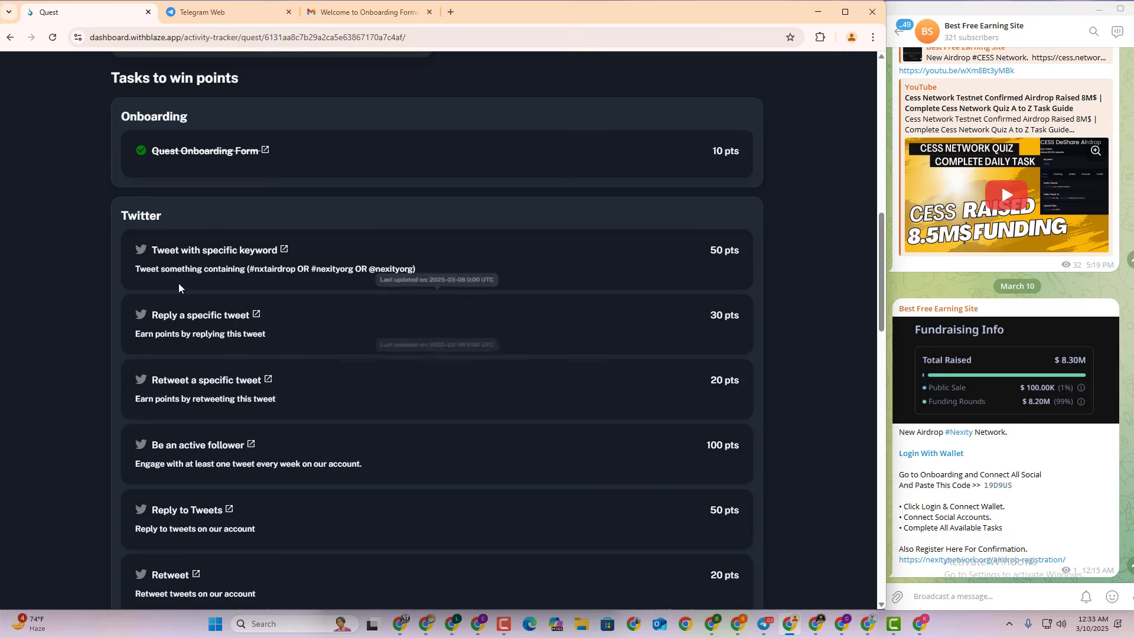
{"action": "left_click", "coordinate": [284, 250]}
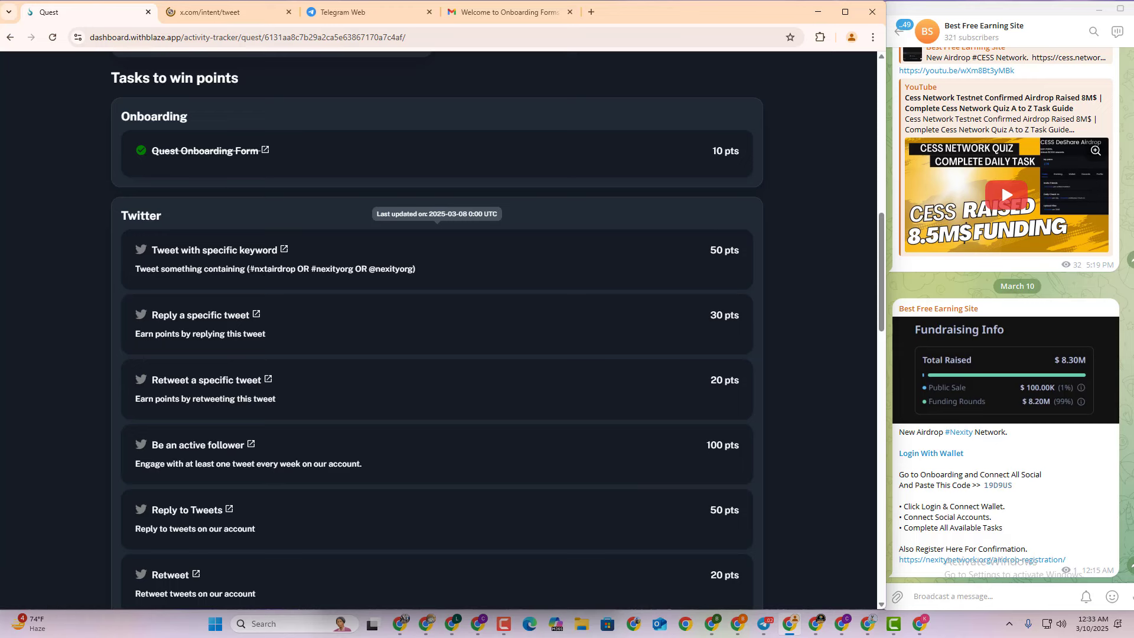
Paste the required #nxtairdrop and #nexityorg keyword text into a new X post
{"action": "left_click_drag", "start_coordinate": [248, 269], "coordinate": [414, 272]}
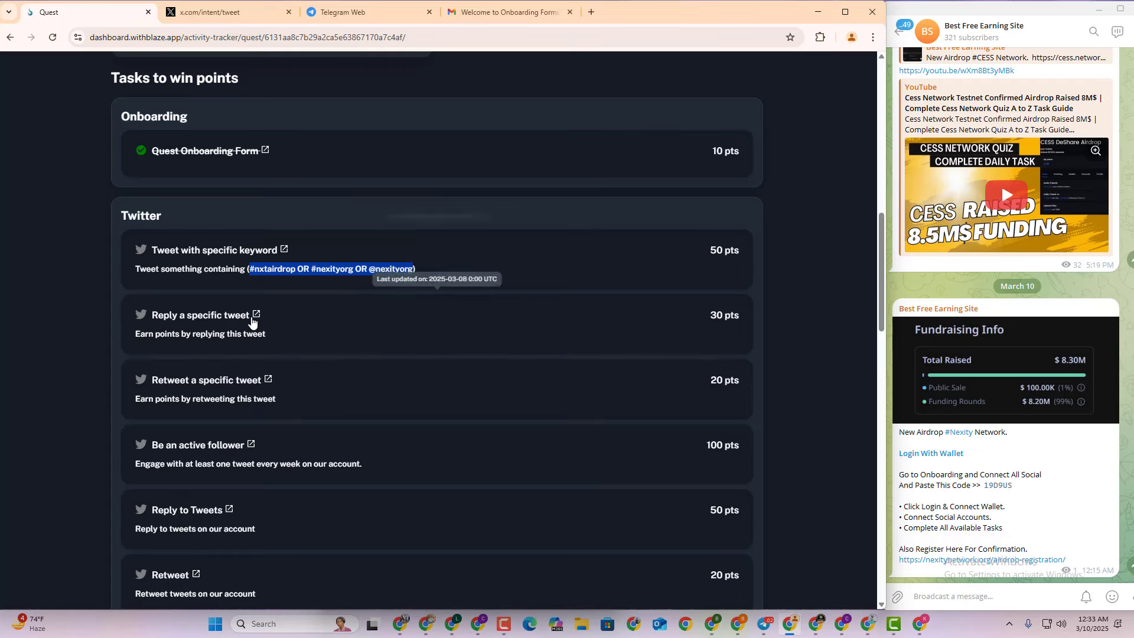
{"action": "scroll", "coordinate": [251, 322], "scroll_direction": "up", "scroll_amount": 3}
{"action": "left_click", "coordinate": [221, 11]}
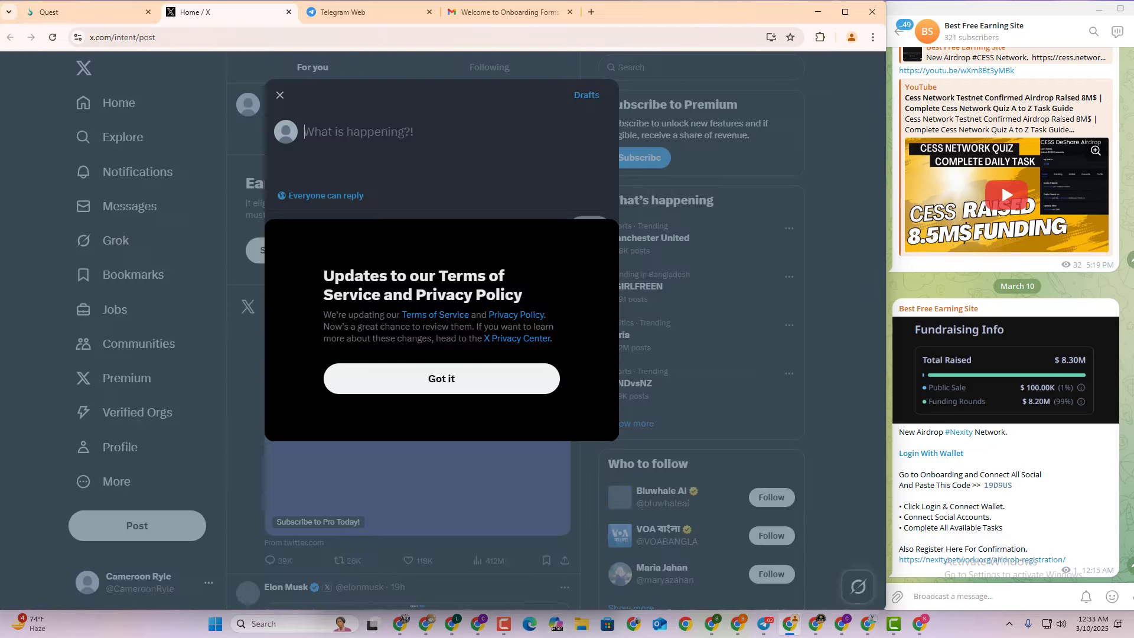
{"action": "left_click", "coordinate": [459, 377]}
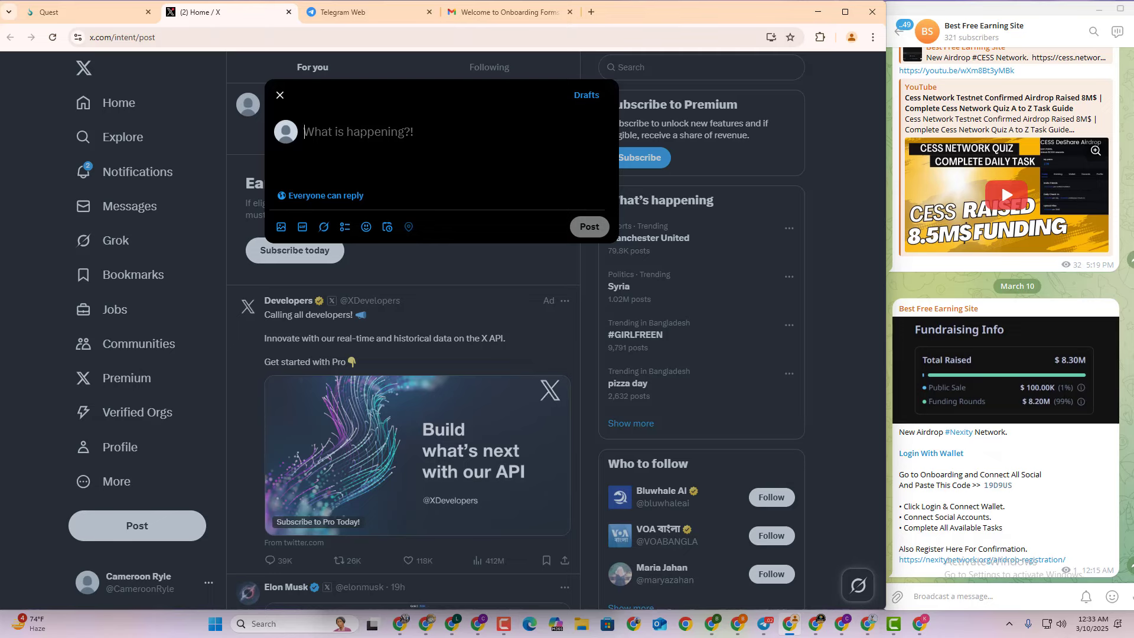
{"action": "key", "text": "ctrl+v"}
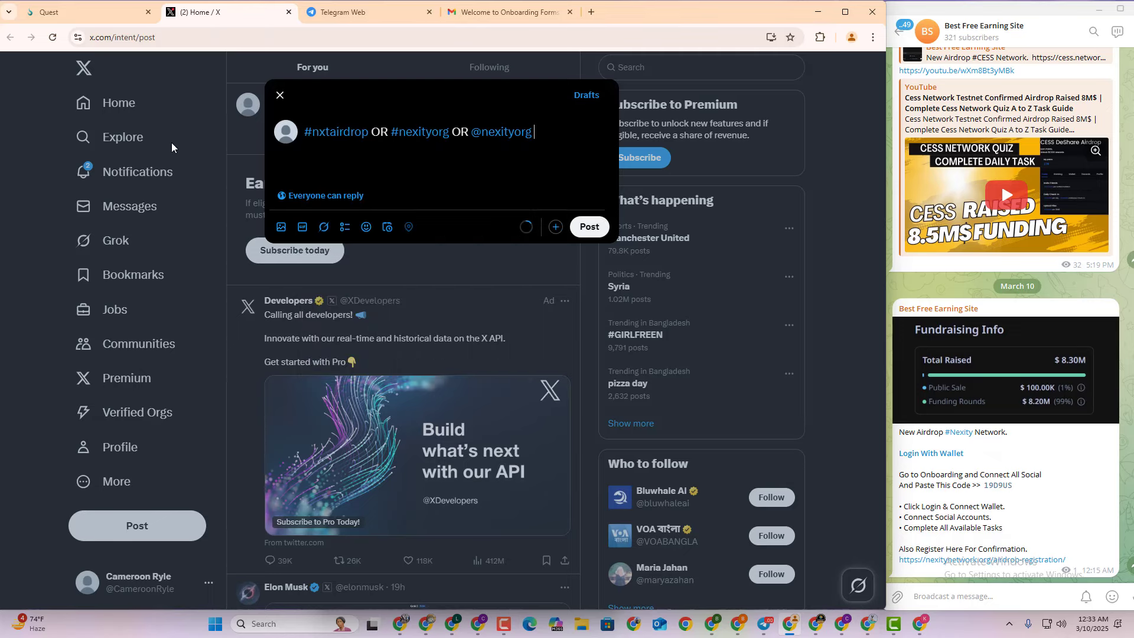
Copy the quest's referral share link and paste it into the post draft
{"action": "left_click", "coordinate": [77, 12]}
{"action": "scroll", "coordinate": [310, 278], "scroll_direction": "up", "scroll_amount": 5}
{"action": "scroll", "coordinate": [348, 335], "scroll_direction": "down", "scroll_amount": 3}
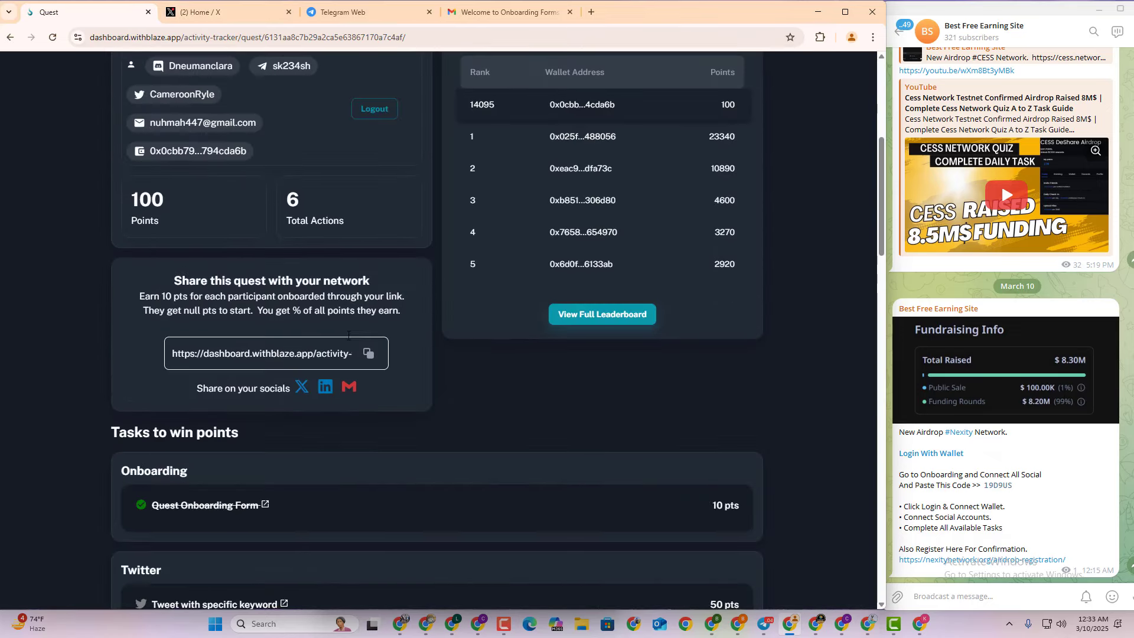
{"action": "left_click", "coordinate": [368, 353]}
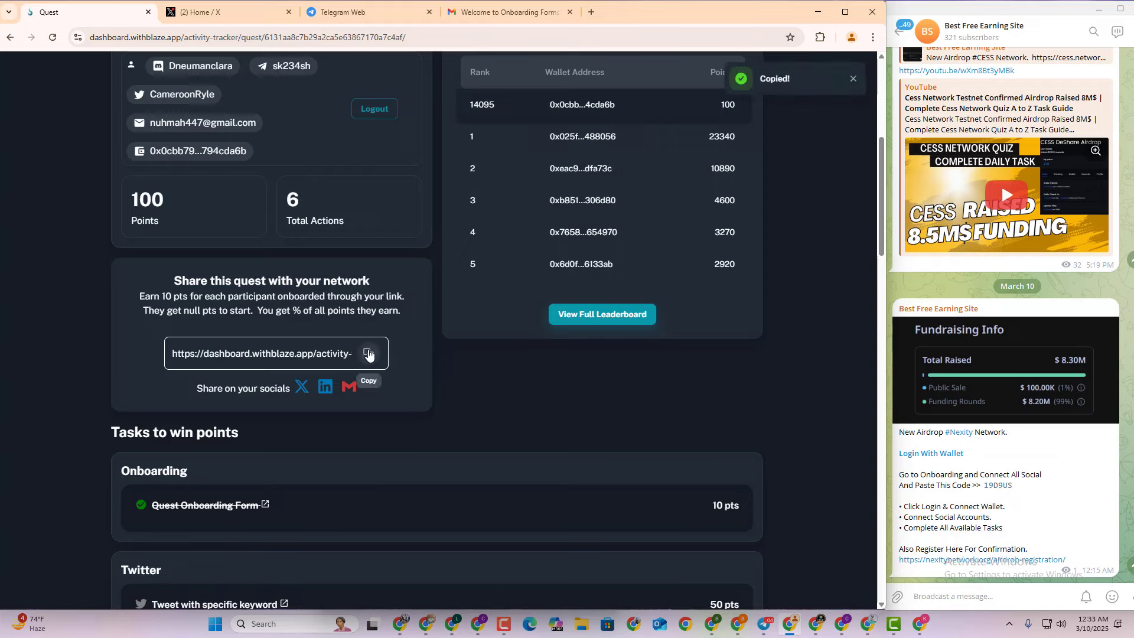
{"action": "left_click", "coordinate": [253, 3]}
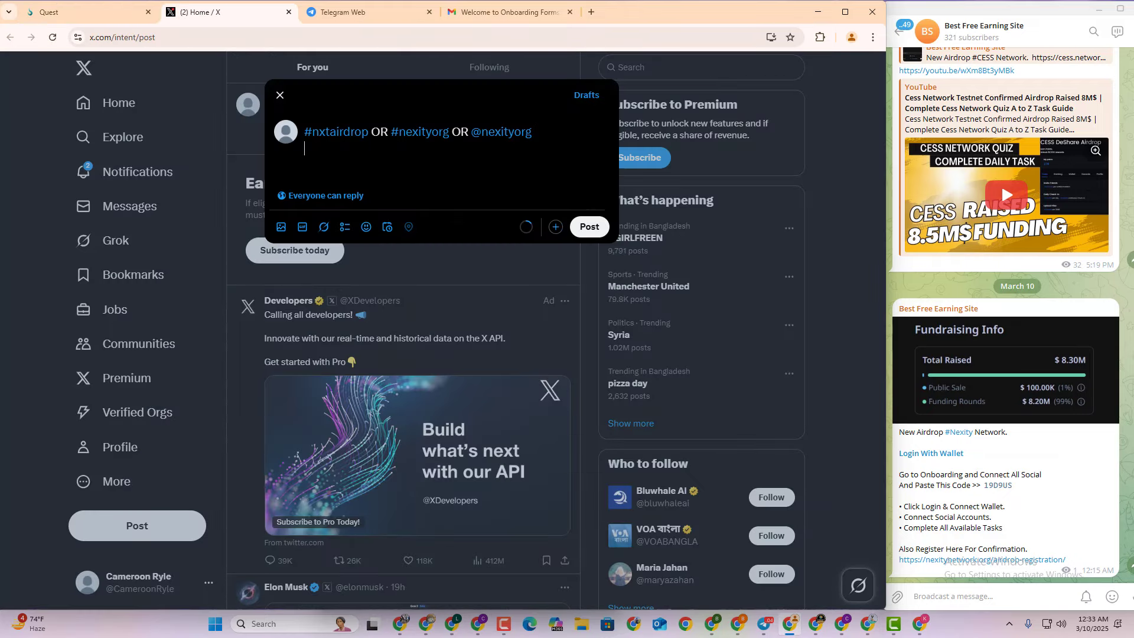
{"action": "key", "text": "ctrl+v"}
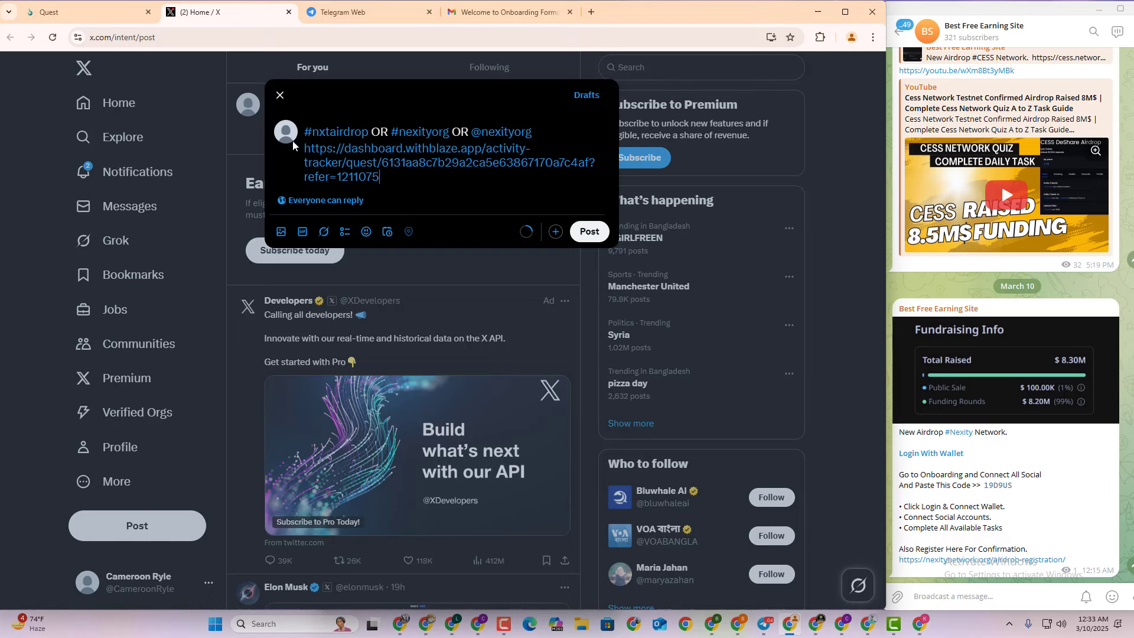
Add the line 'Join Nexity Today' and send the tweet
{"action": "key", "text": "Return"}
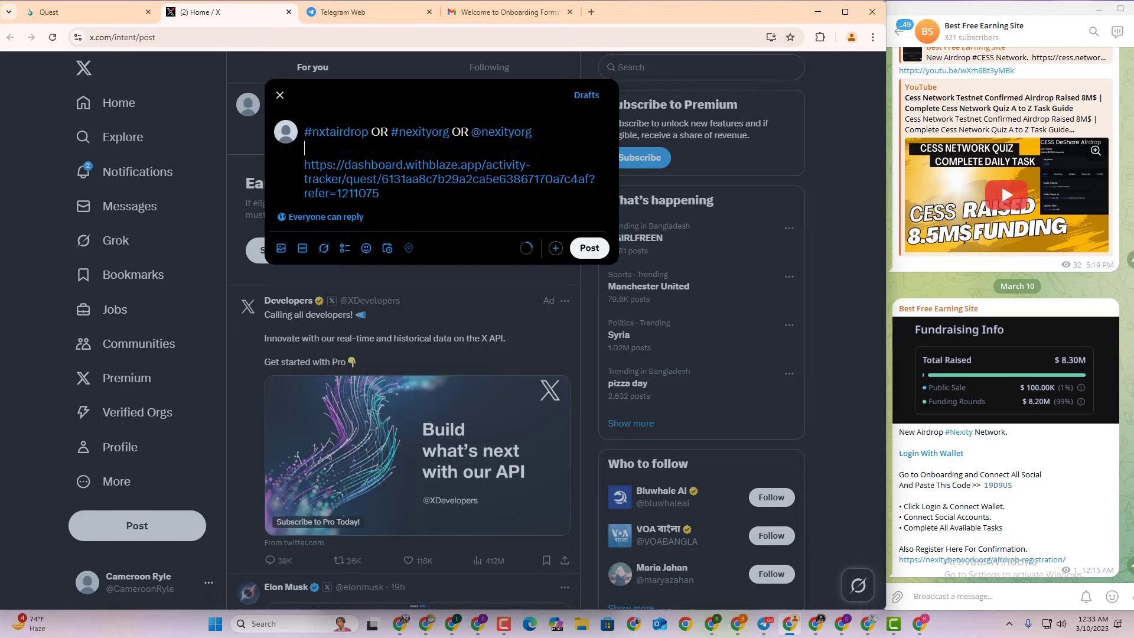
{"action": "key", "text": "Return"}
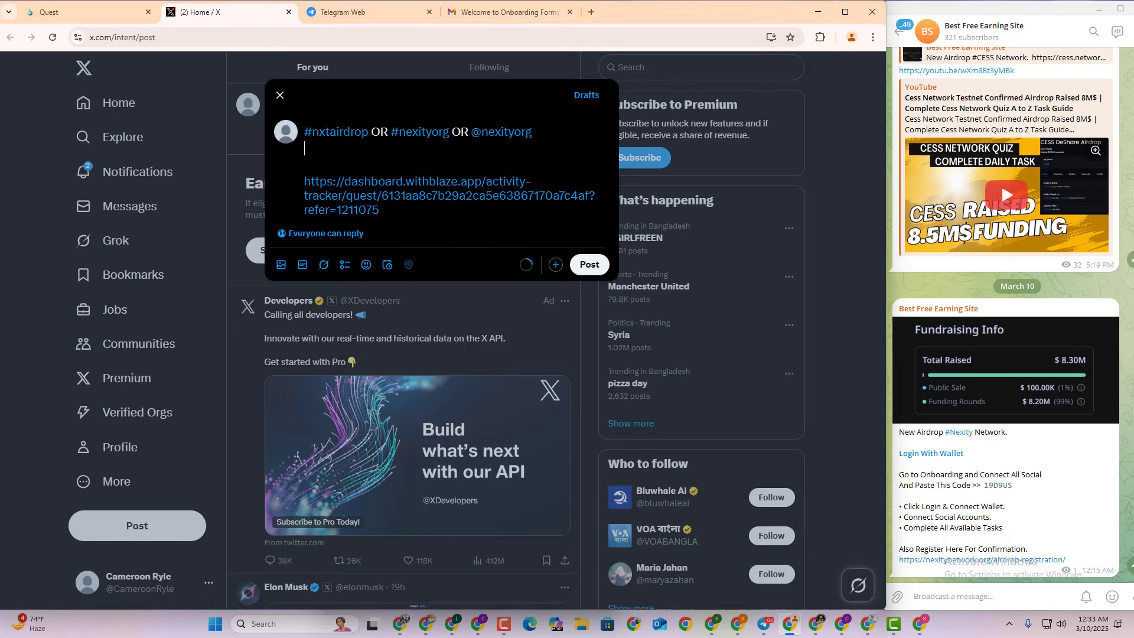
{"action": "type", "text": "Join Nexity Today"}
{"action": "key", "text": "ctrl+Return"}
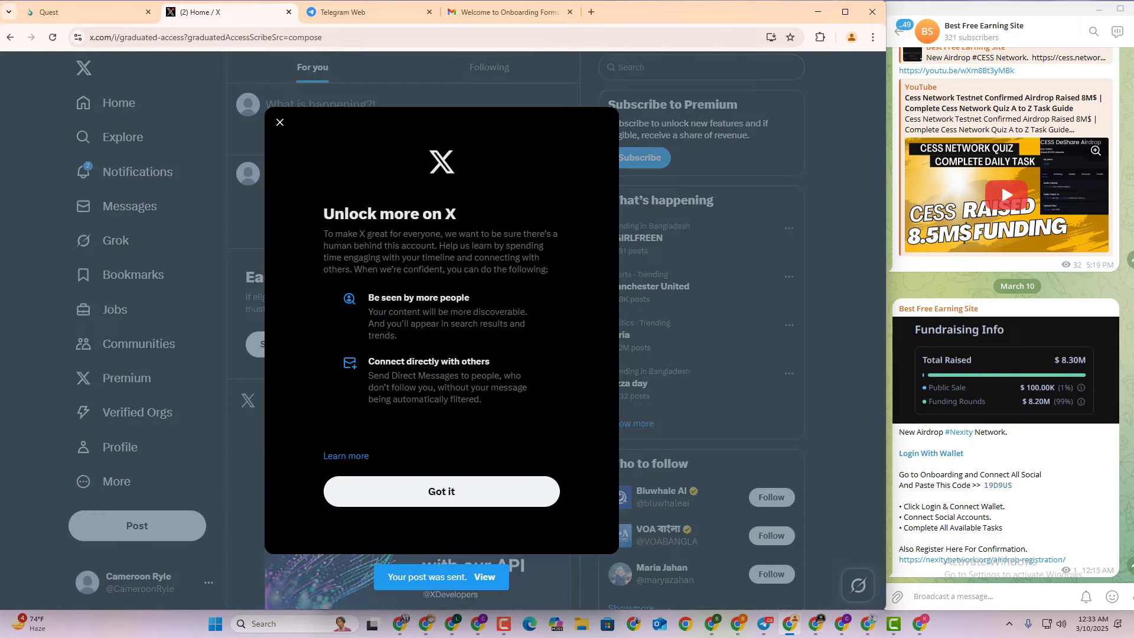
{"action": "key", "text": "ctrl+shift+Tab"}
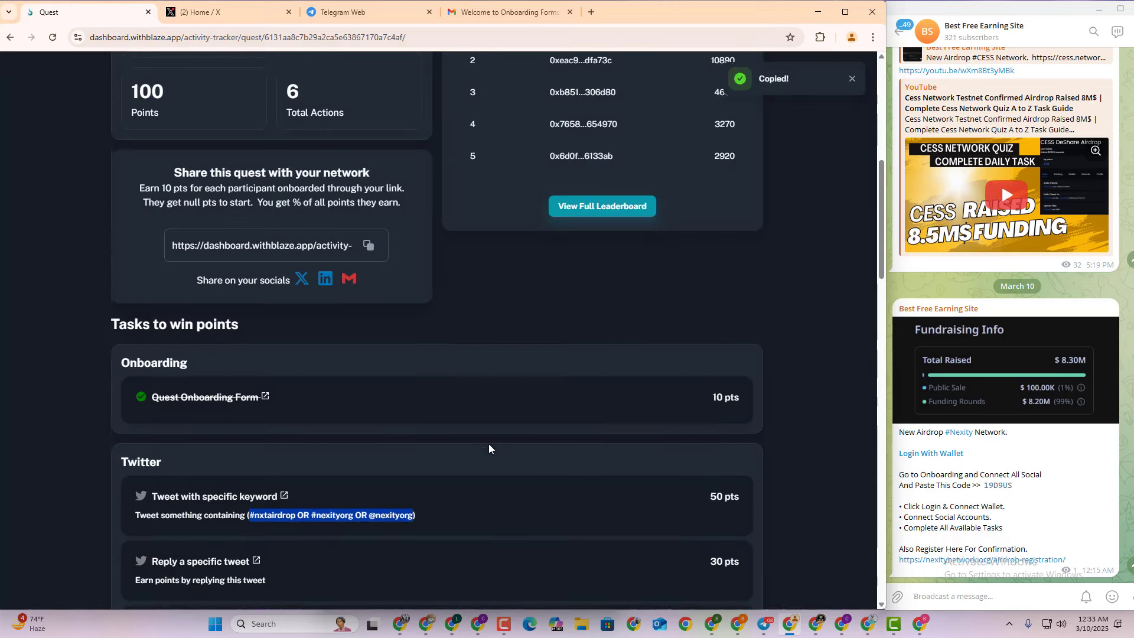
Open the X reply composer for the 'Reply a specific tweet' task
{"action": "scroll", "coordinate": [488, 444], "scroll_direction": "up", "scroll_amount": 5}
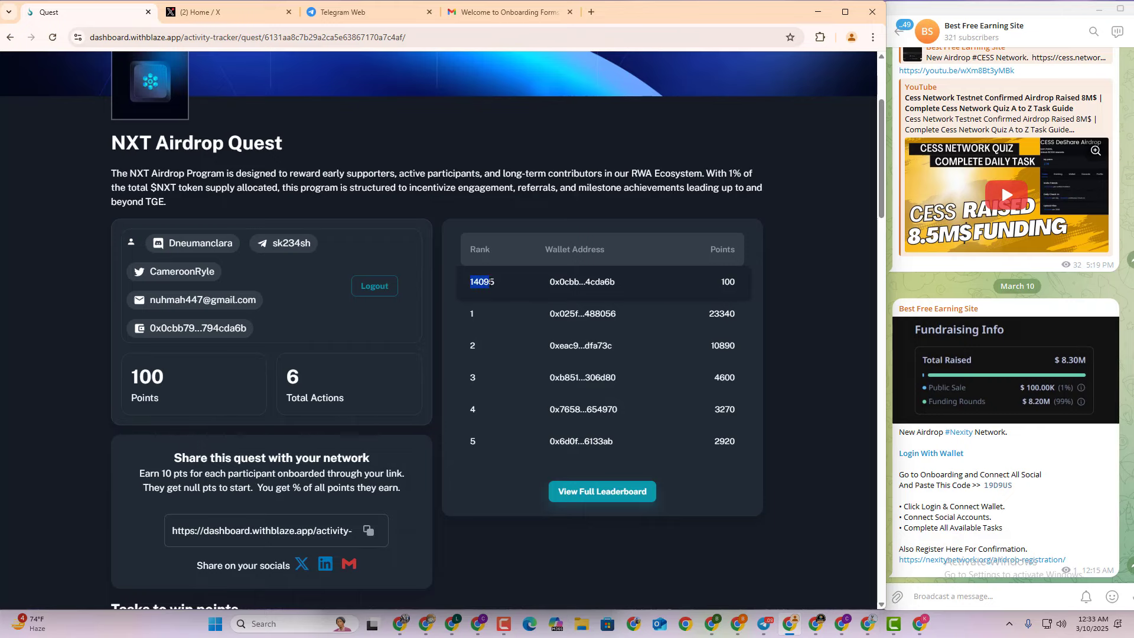
{"action": "scroll", "coordinate": [91, 389], "scroll_direction": "down", "scroll_amount": 9}
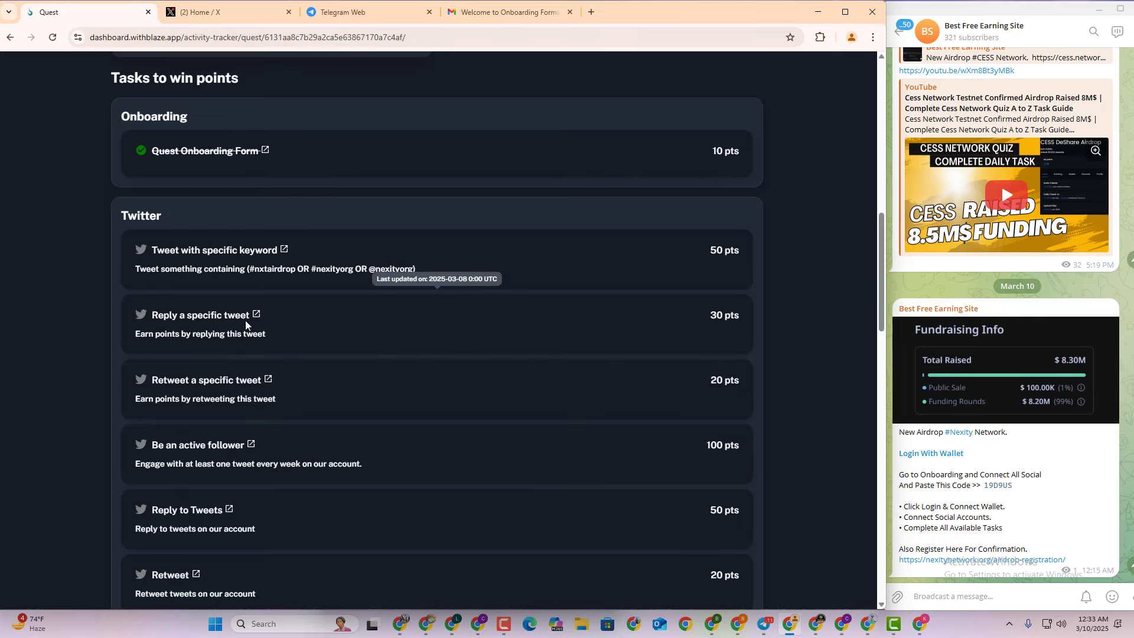
{"action": "left_click", "coordinate": [256, 315]}
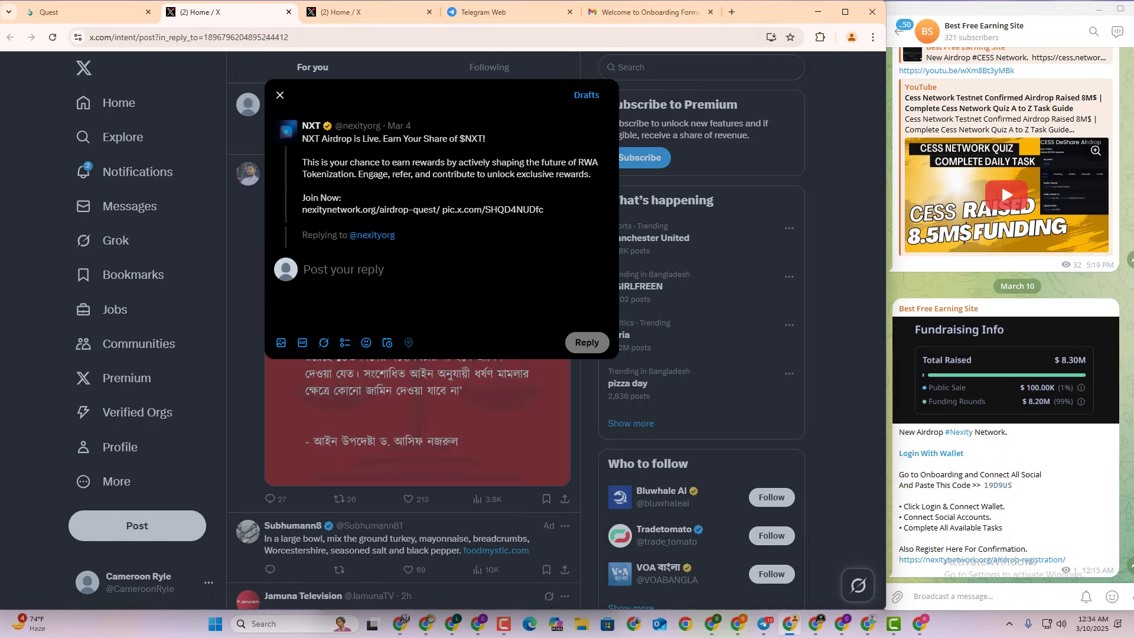
Reply 'Acquiring More points. Wait for the best' to the NXT airdrop tweet
{"action": "type", "text": "Acquiring More points."}
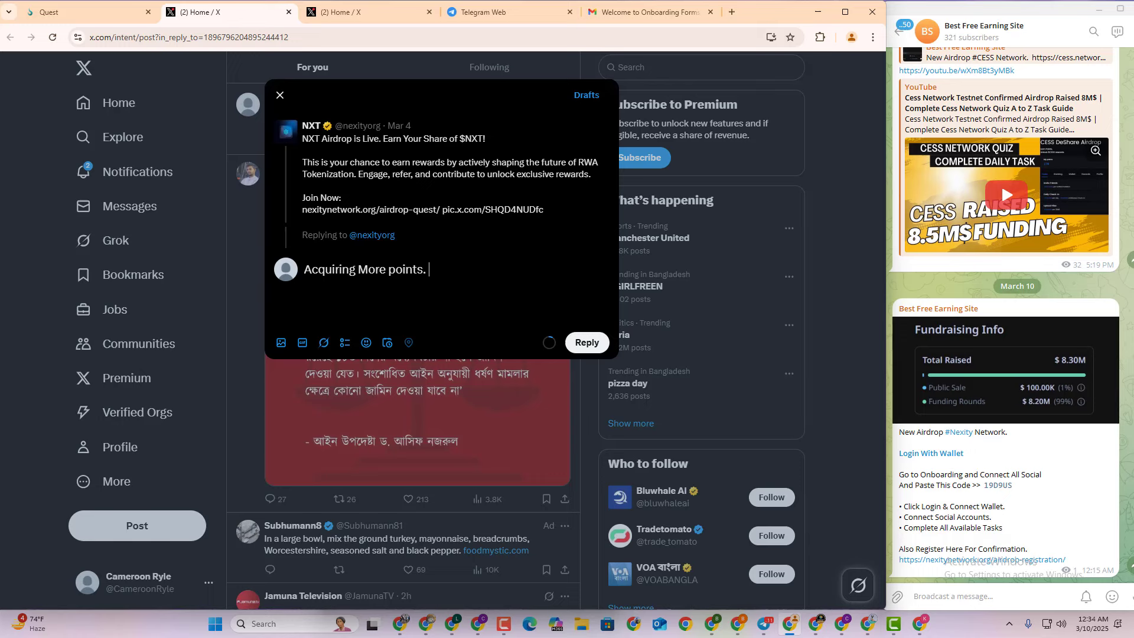
{"action": "type", "text": "Wait for the best"}
{"action": "left_click", "coordinate": [597, 350]}
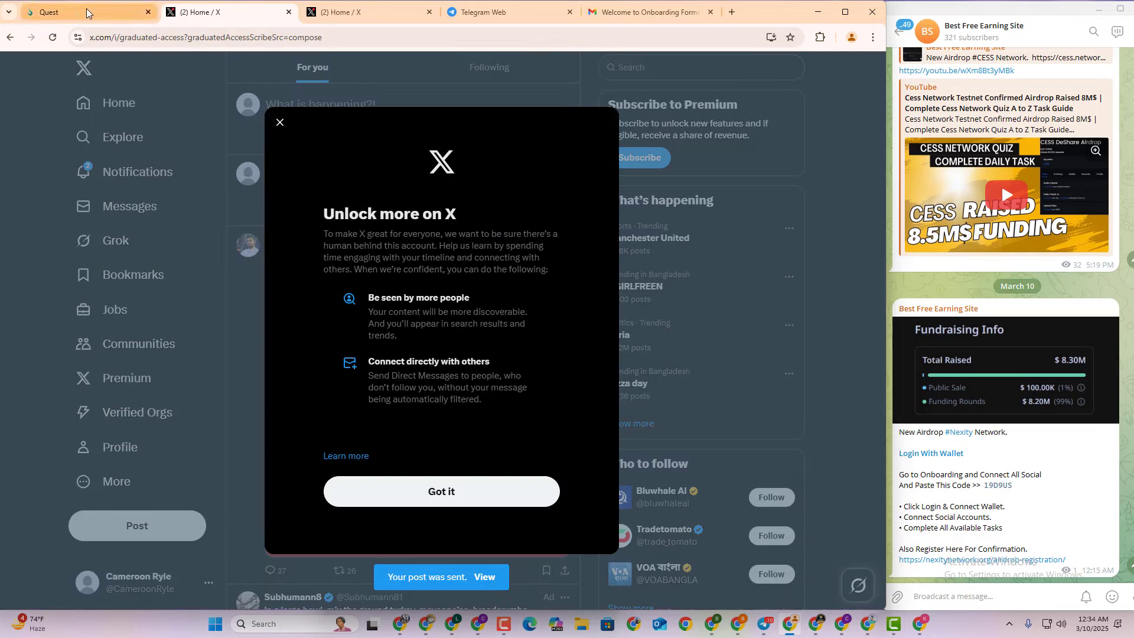
{"action": "left_click", "coordinate": [86, 12]}
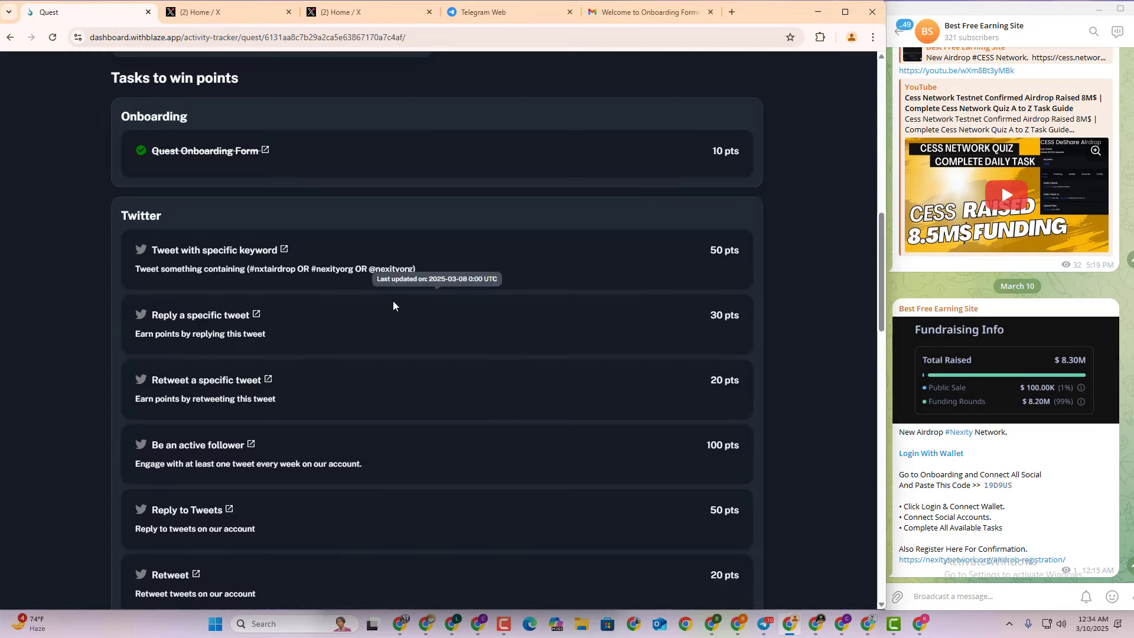
{"action": "left_click", "coordinate": [267, 383]}
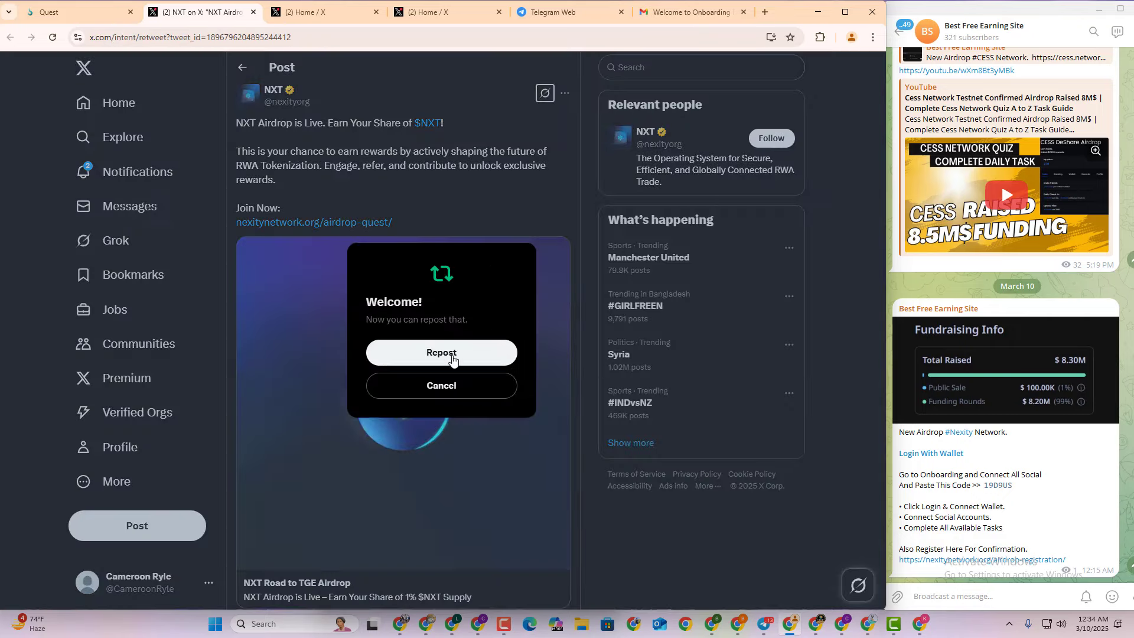
{"action": "left_click", "coordinate": [450, 358]}
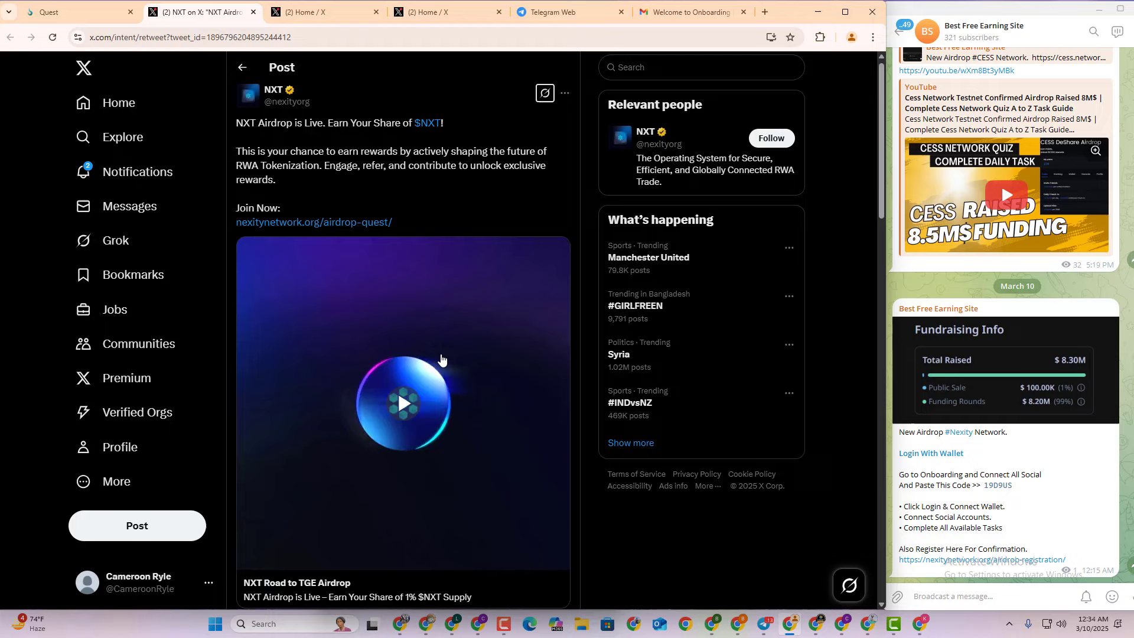
{"action": "left_click", "coordinate": [124, 3]}
{"action": "scroll", "coordinate": [324, 317], "scroll_direction": "down", "scroll_amount": 3}
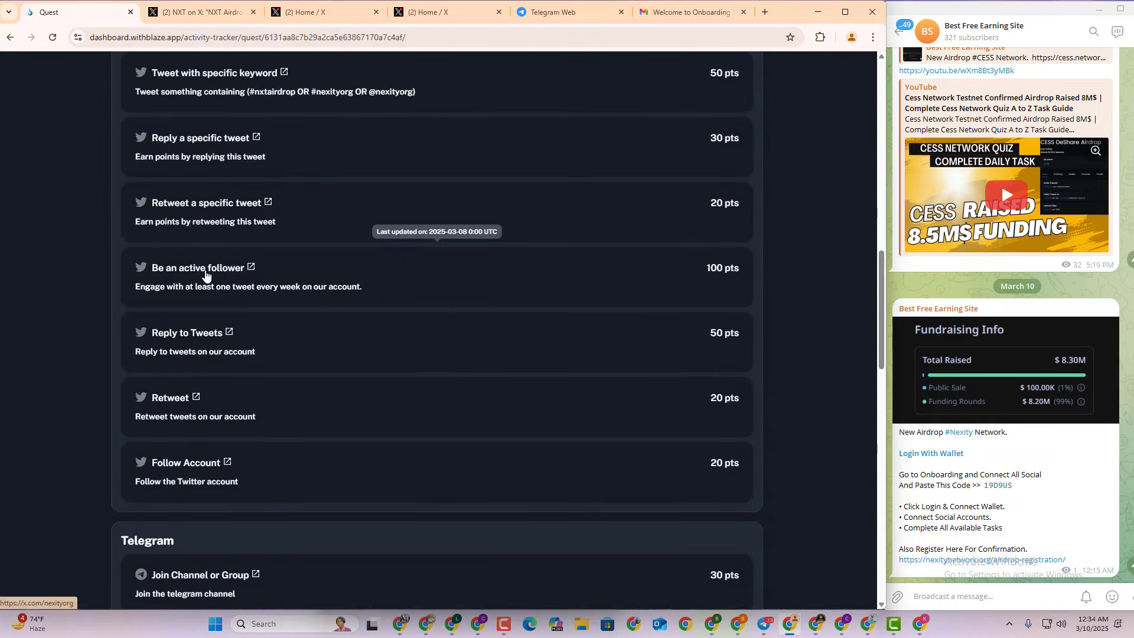
{"action": "left_click", "coordinate": [251, 269]}
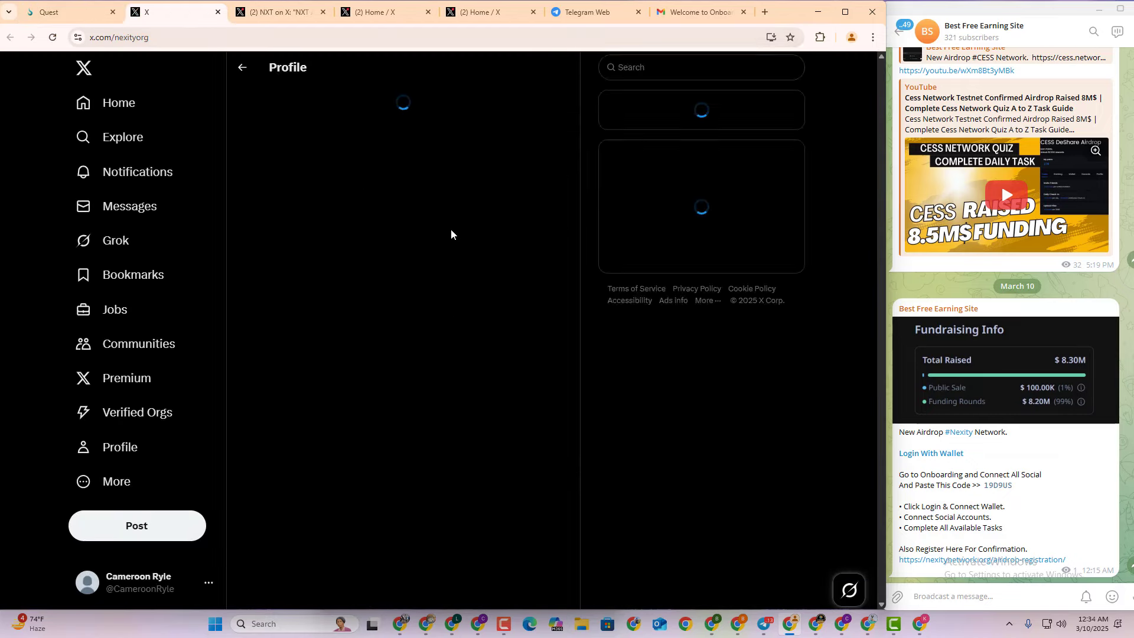
{"action": "left_click", "coordinate": [539, 217]}
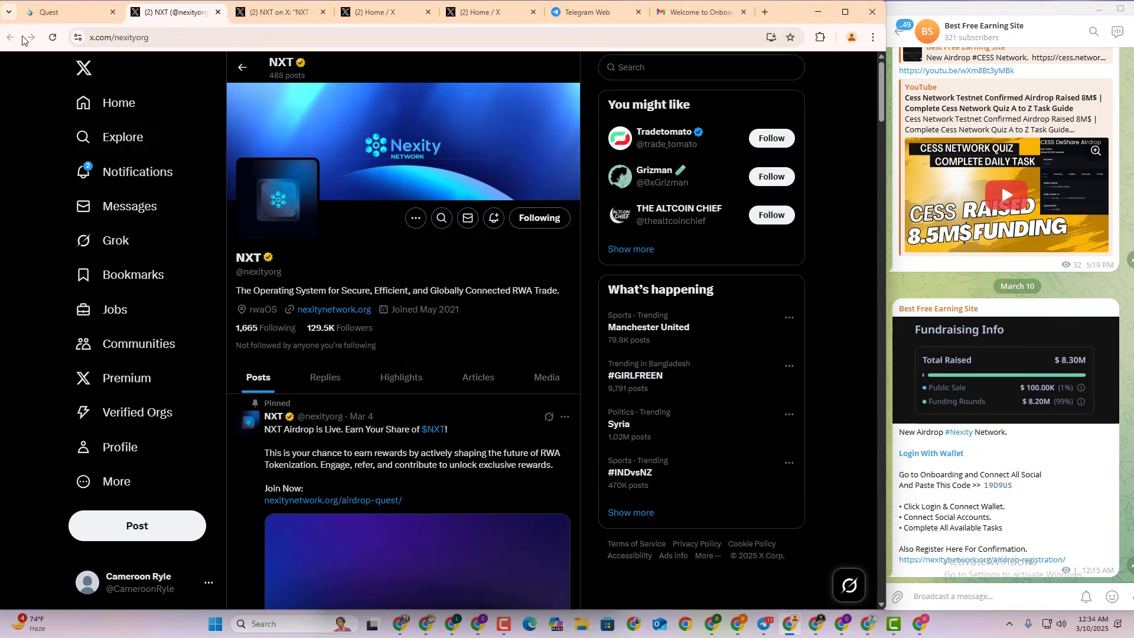
{"action": "left_click", "coordinate": [43, 23]}
{"action": "scroll", "coordinate": [247, 286], "scroll_direction": "down", "scroll_amount": 3}
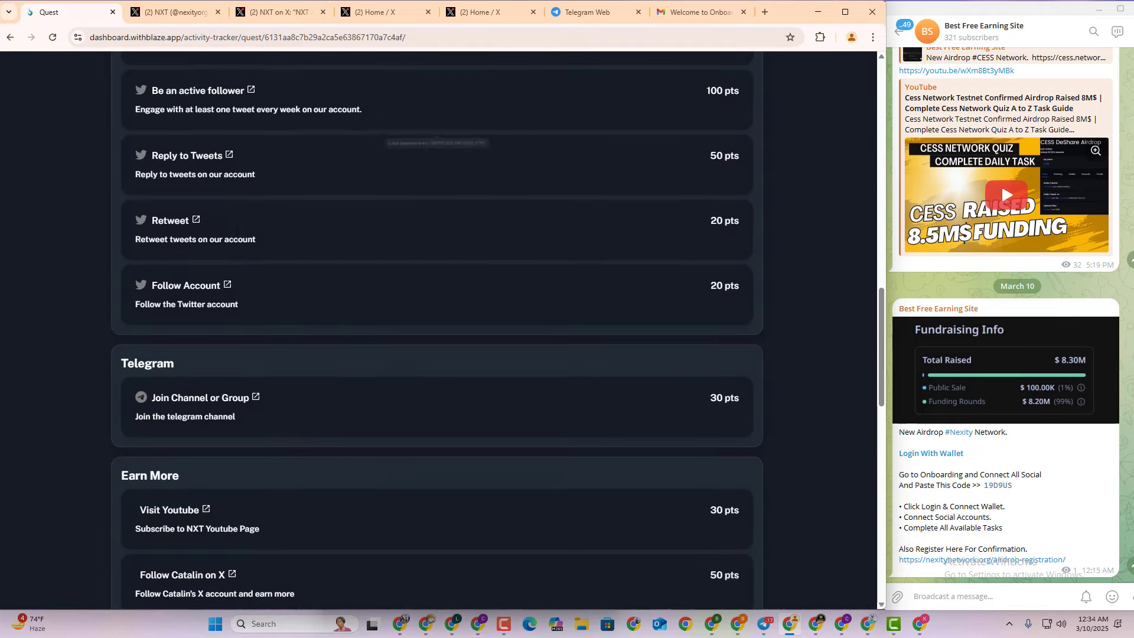
{"action": "left_click", "coordinate": [230, 155]}
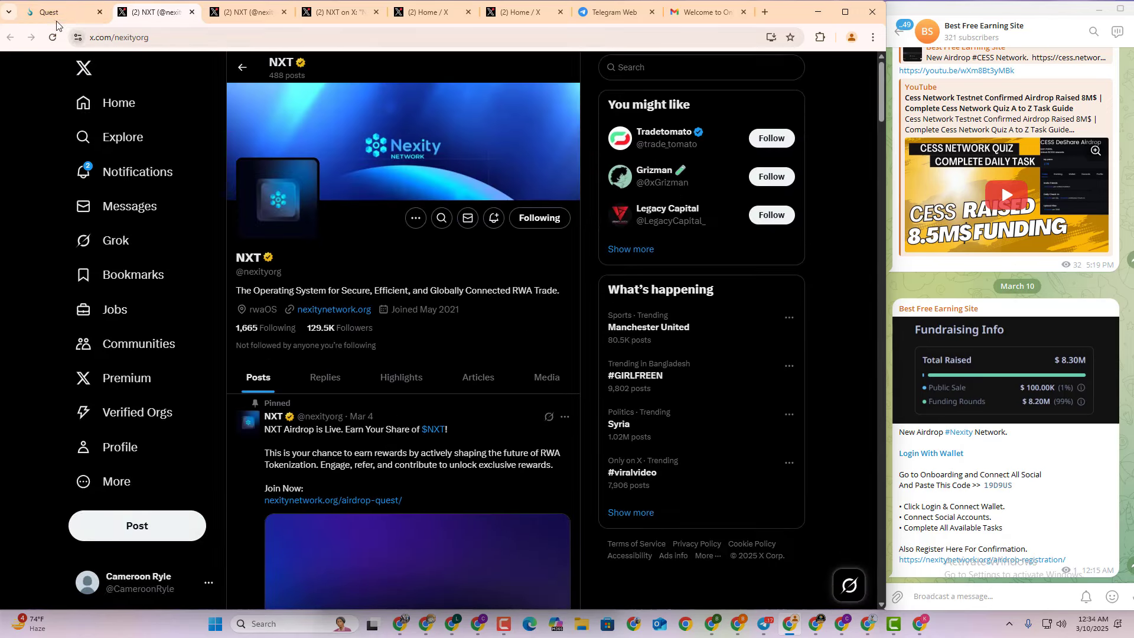
{"action": "left_click", "coordinate": [56, 17]}
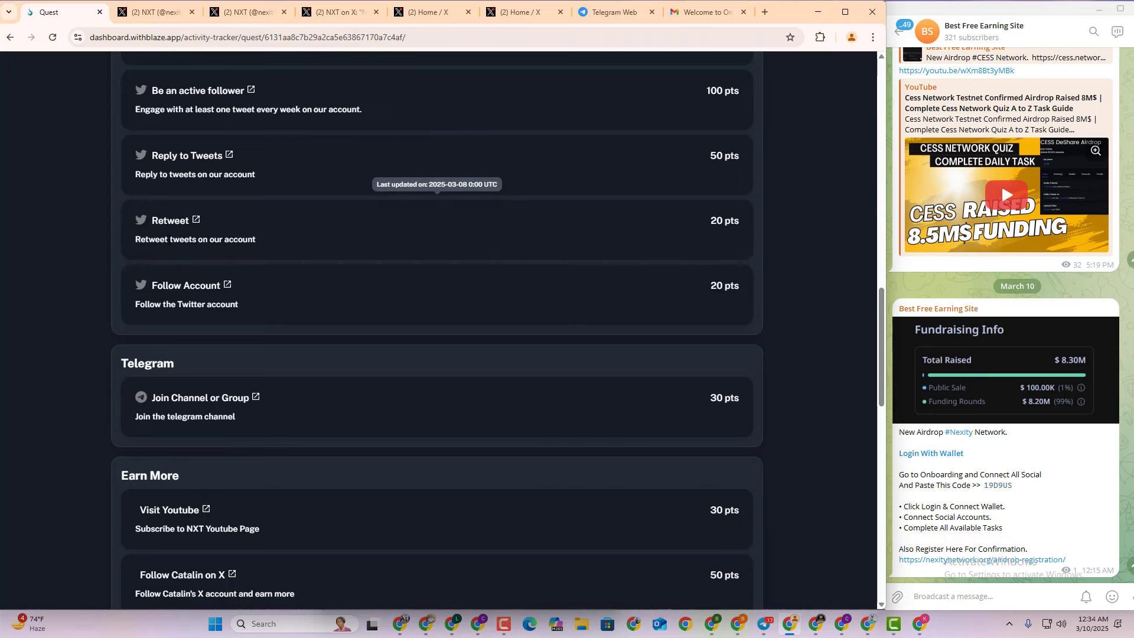
{"action": "scroll", "coordinate": [222, 250], "scroll_direction": "up", "scroll_amount": 3}
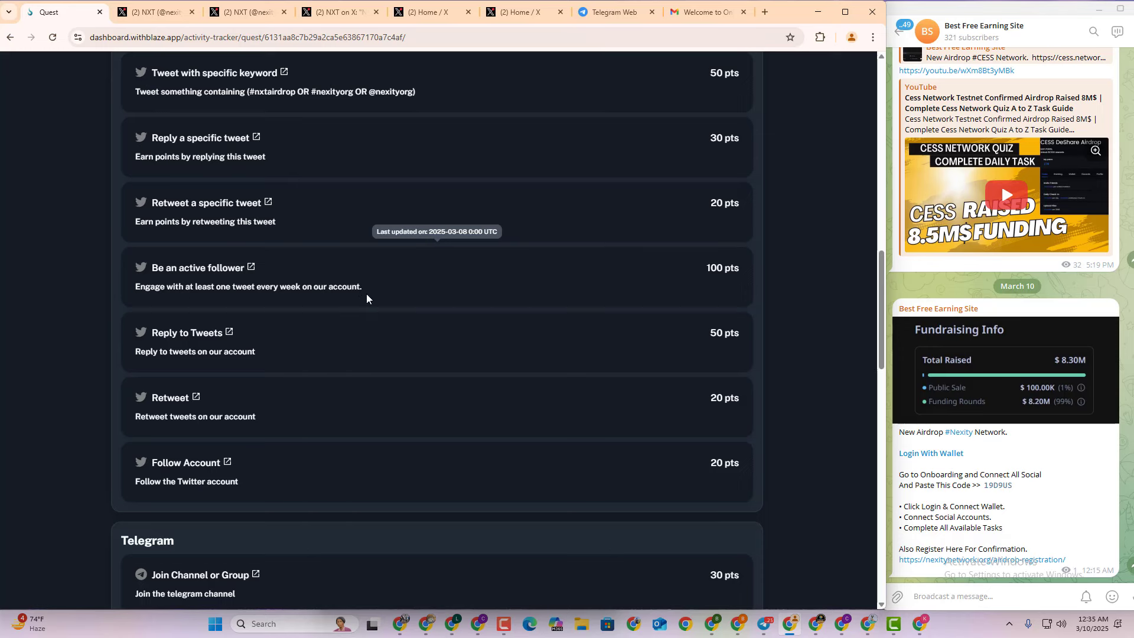
{"action": "scroll", "coordinate": [366, 293], "scroll_direction": "up", "scroll_amount": 6}
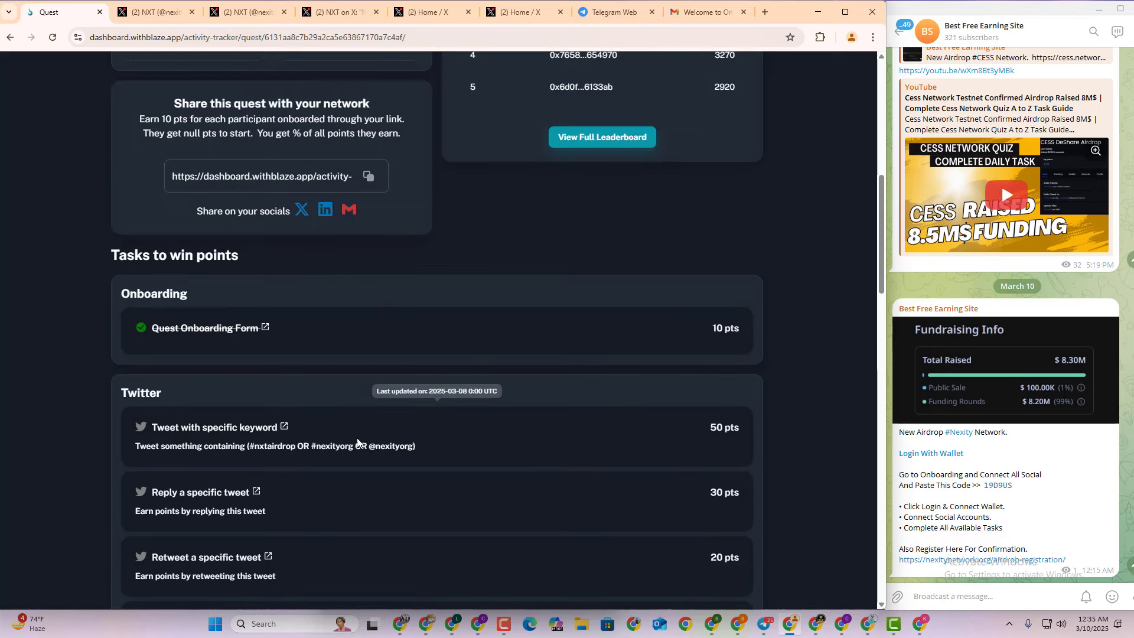
{"action": "scroll", "coordinate": [357, 442], "scroll_direction": "down", "scroll_amount": 3}
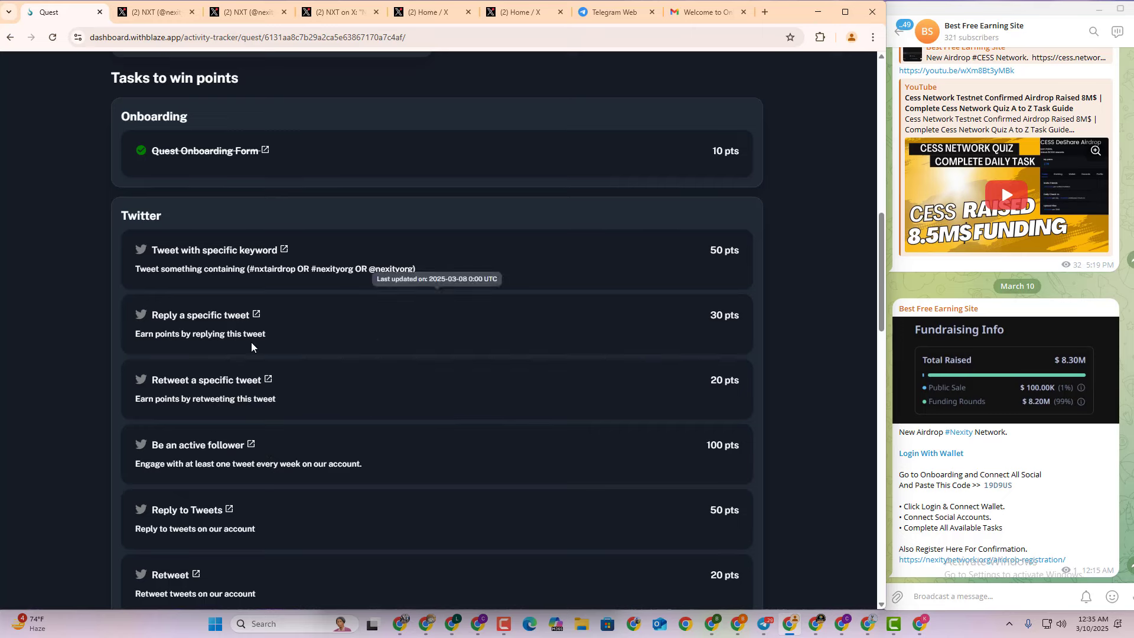
{"action": "scroll", "coordinate": [301, 363], "scroll_direction": "down", "scroll_amount": 9}
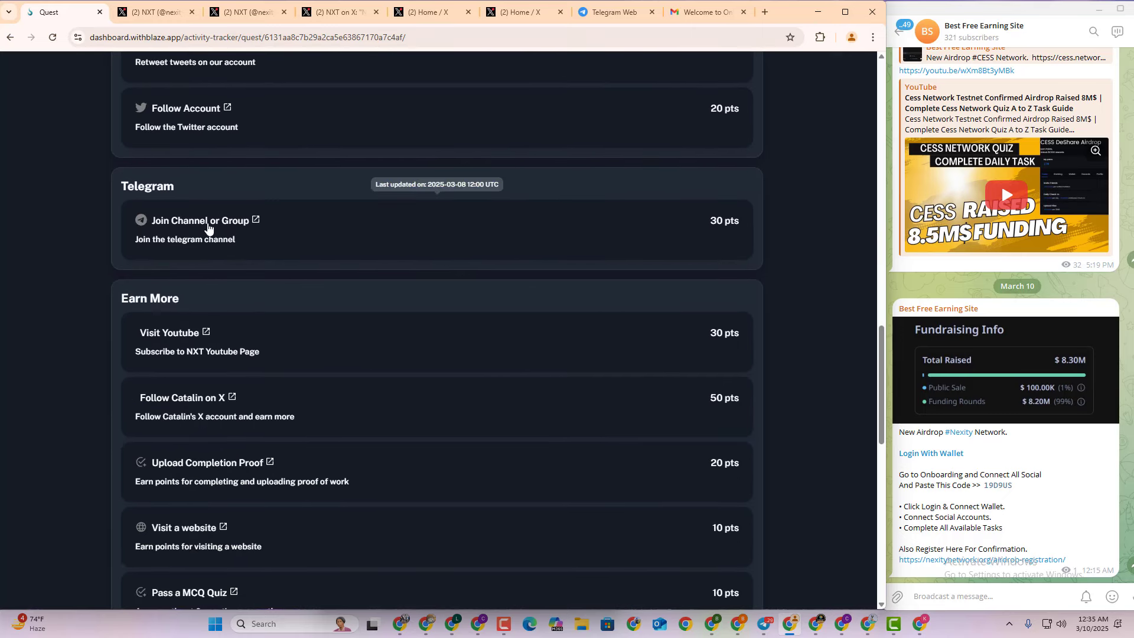
Open the NXT channel in Telegram Web for the Join Channel task, then return to the quest
{"action": "left_click", "coordinate": [255, 221]}
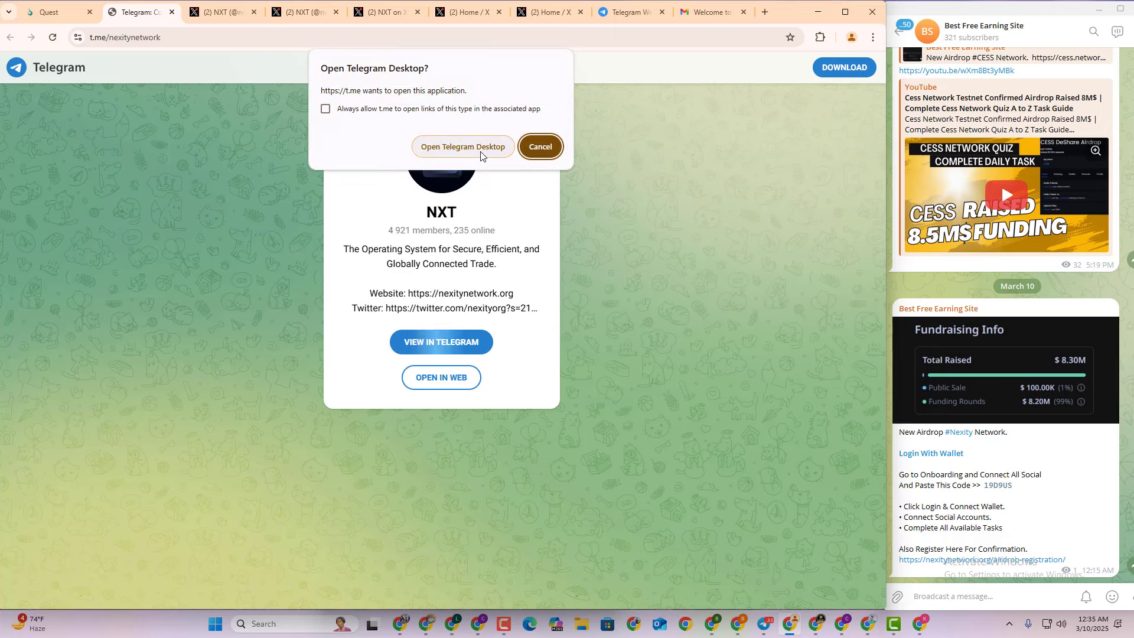
{"action": "left_click", "coordinate": [539, 147]}
{"action": "left_click", "coordinate": [448, 377]}
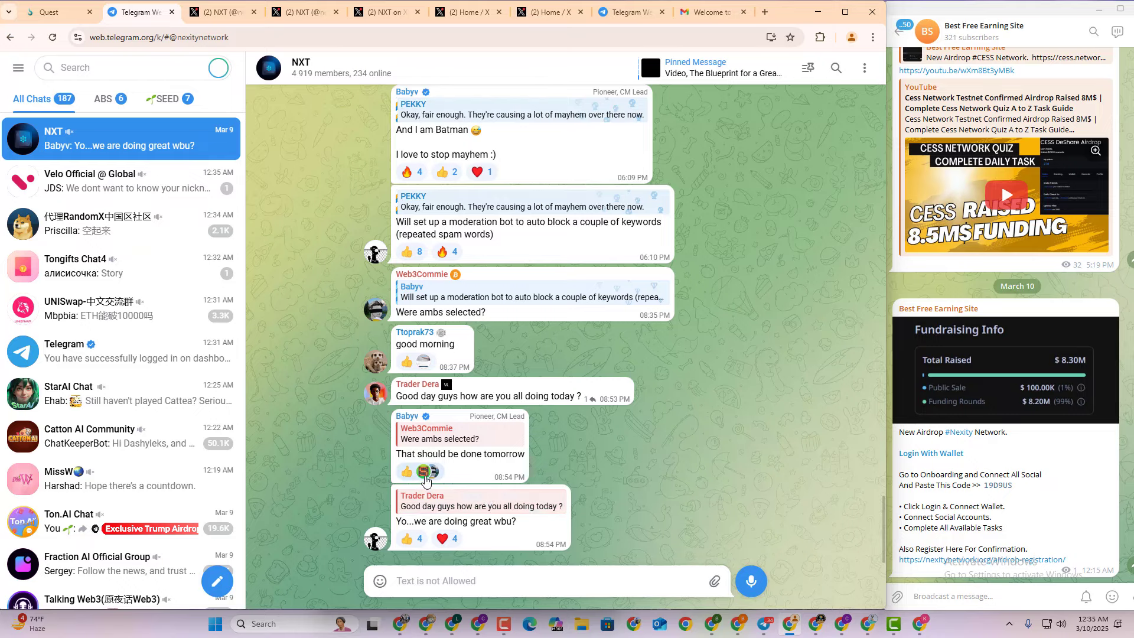
{"action": "left_click", "coordinate": [52, 12]}
{"action": "scroll", "coordinate": [234, 314], "scroll_direction": "down", "scroll_amount": 3}
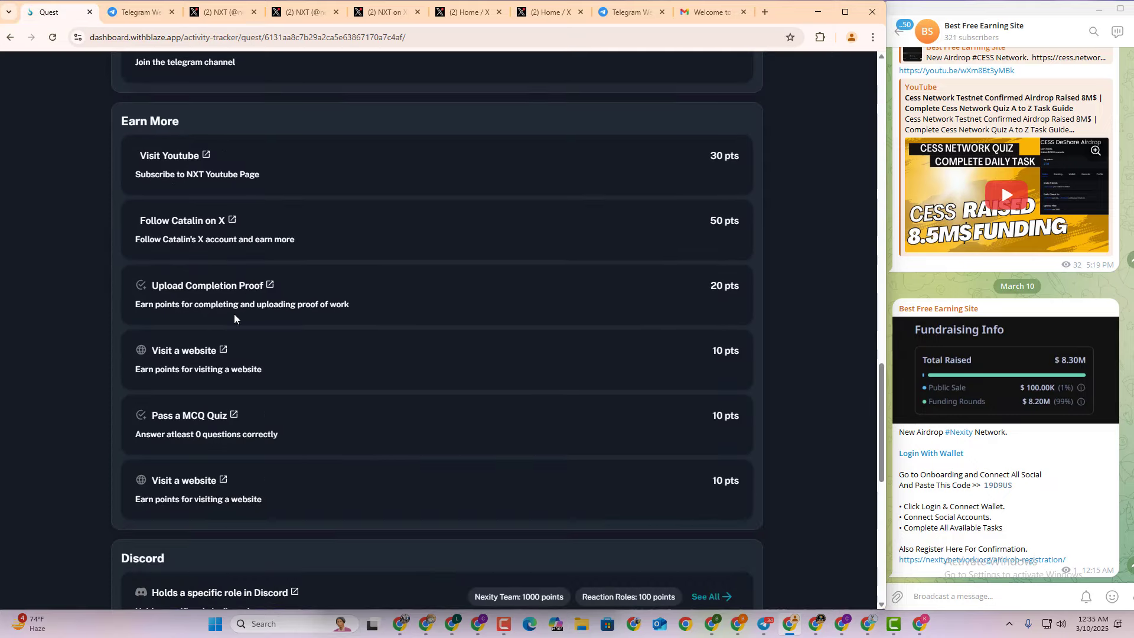
Open NXT's YouTube page for the Visit Youtube task and close leftover X tabs
{"action": "left_click", "coordinate": [206, 157]}
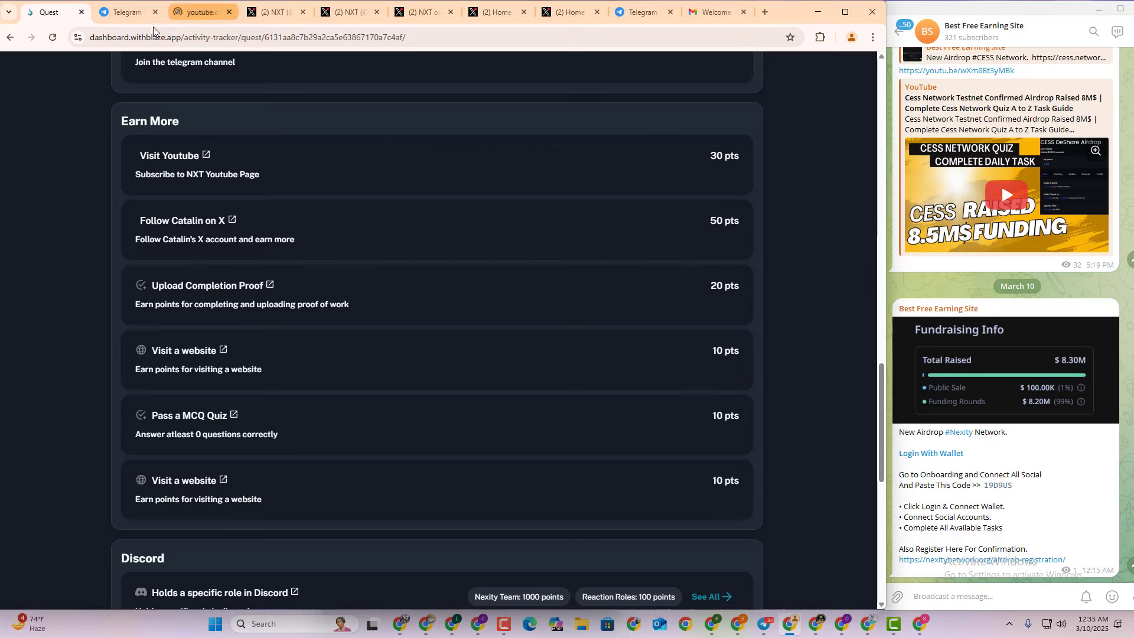
{"action": "left_click", "coordinate": [303, 13]}
{"action": "left_click", "coordinate": [303, 12]}
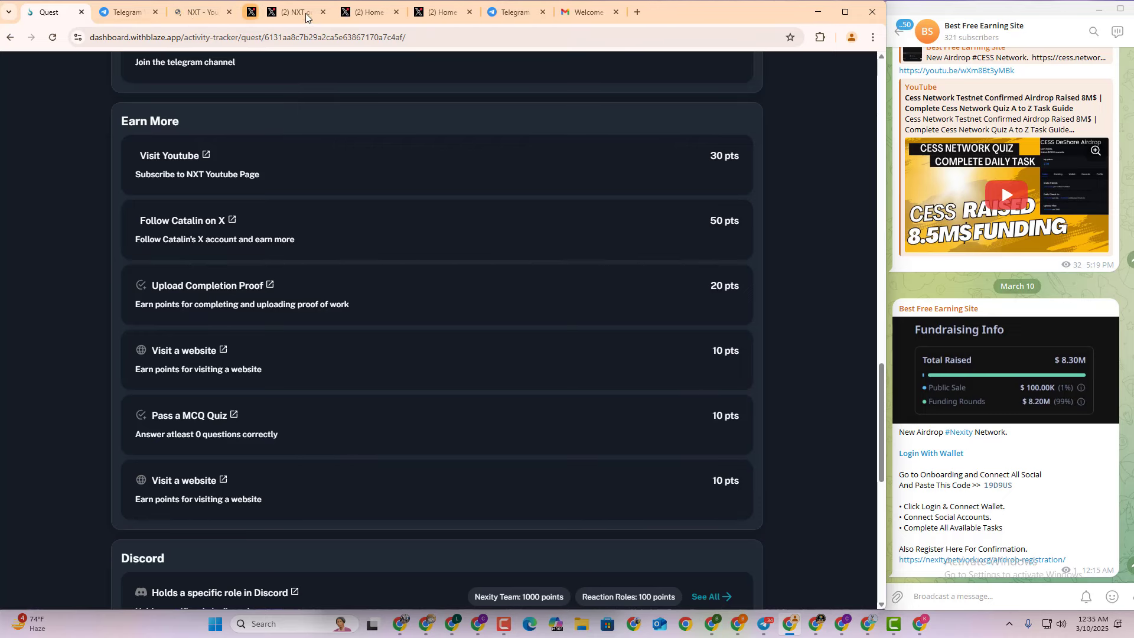
{"action": "left_click", "coordinate": [303, 12]}
{"action": "left_click", "coordinate": [303, 12]}
{"action": "left_click", "coordinate": [303, 12]}
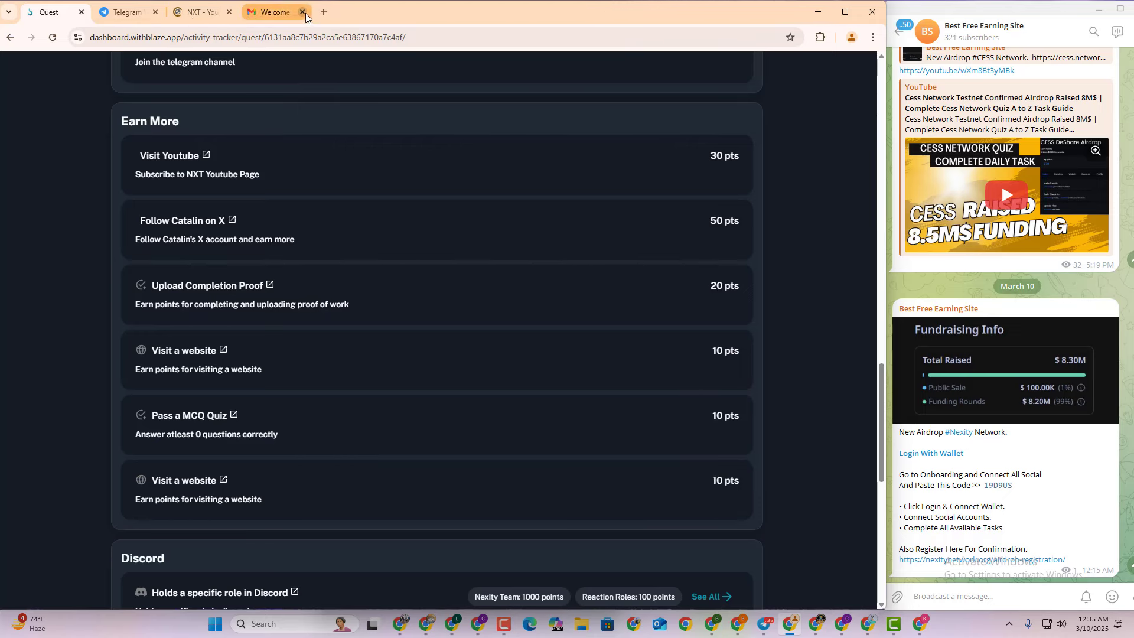
{"action": "middle_click", "coordinate": [305, 13]}
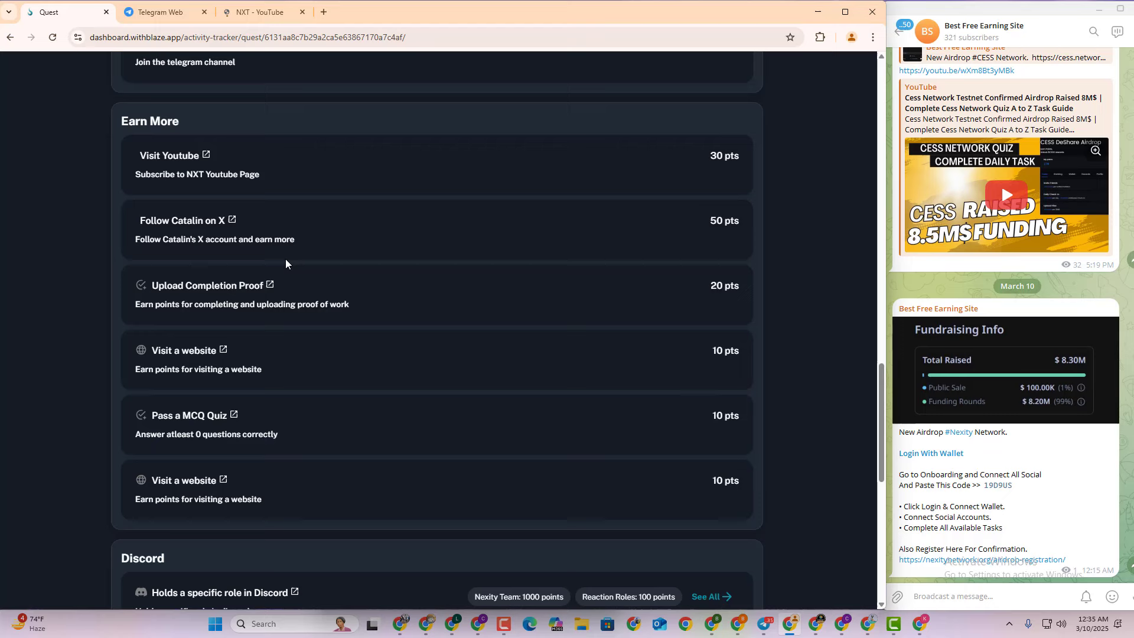
Follow the NXT co-founder's account on X
{"action": "middle_click", "coordinate": [232, 222]}
{"action": "left_click", "coordinate": [462, 18]}
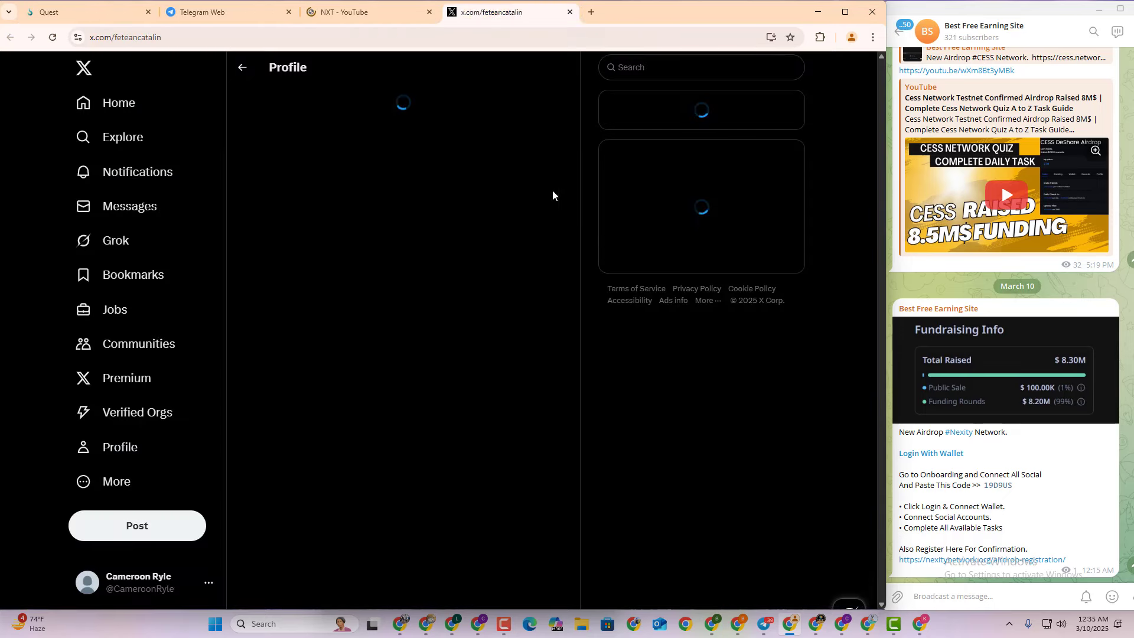
{"action": "left_click", "coordinate": [540, 217]}
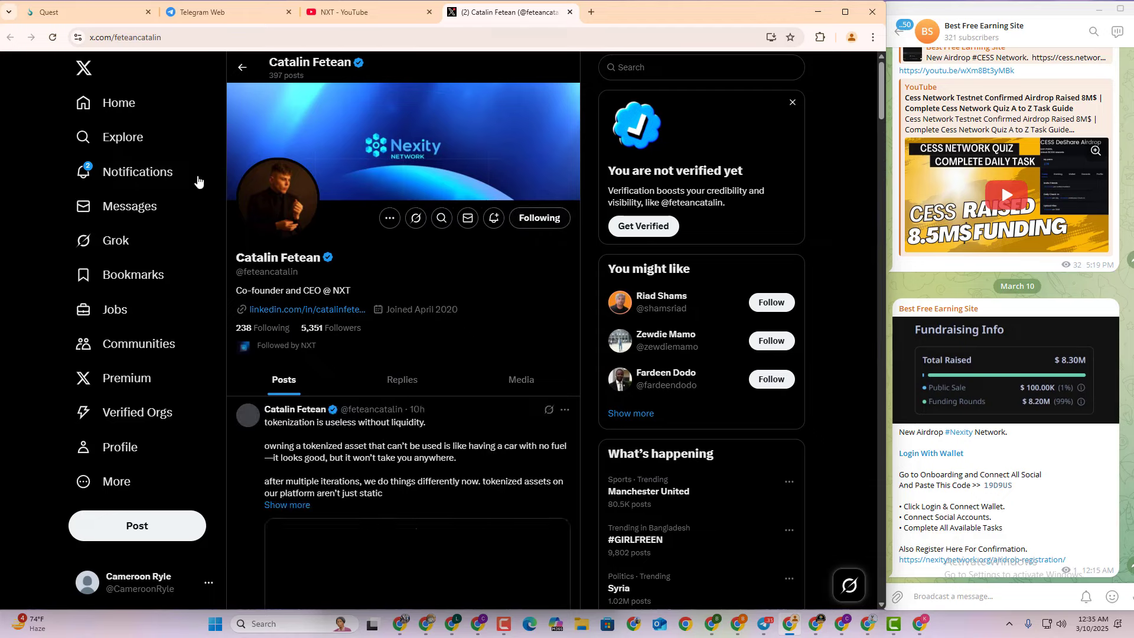
{"action": "left_click", "coordinate": [89, 13]}
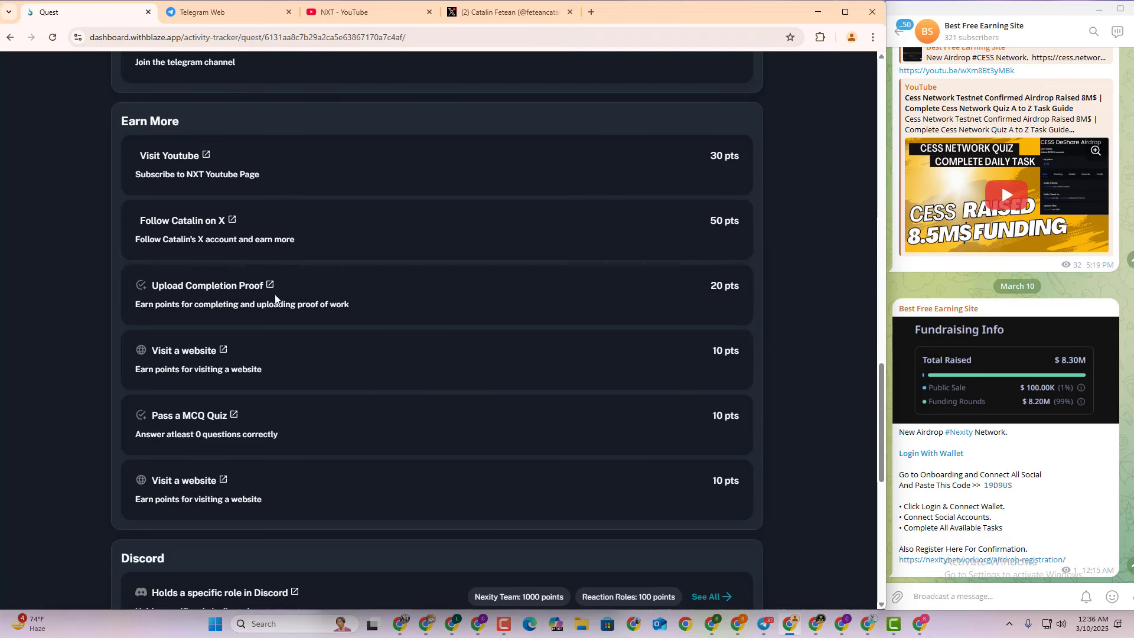
Open the Upload Completion Proof form and snip the quest banner and points area
{"action": "left_click", "coordinate": [271, 286]}
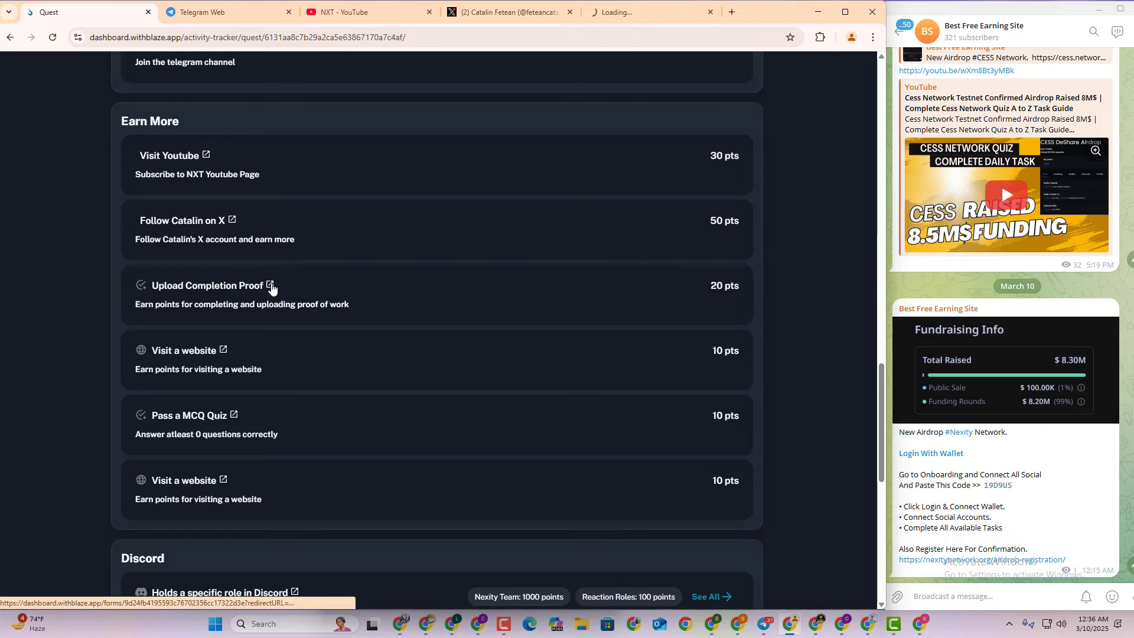
{"action": "scroll", "coordinate": [393, 317], "scroll_direction": "up", "scroll_amount": 10}
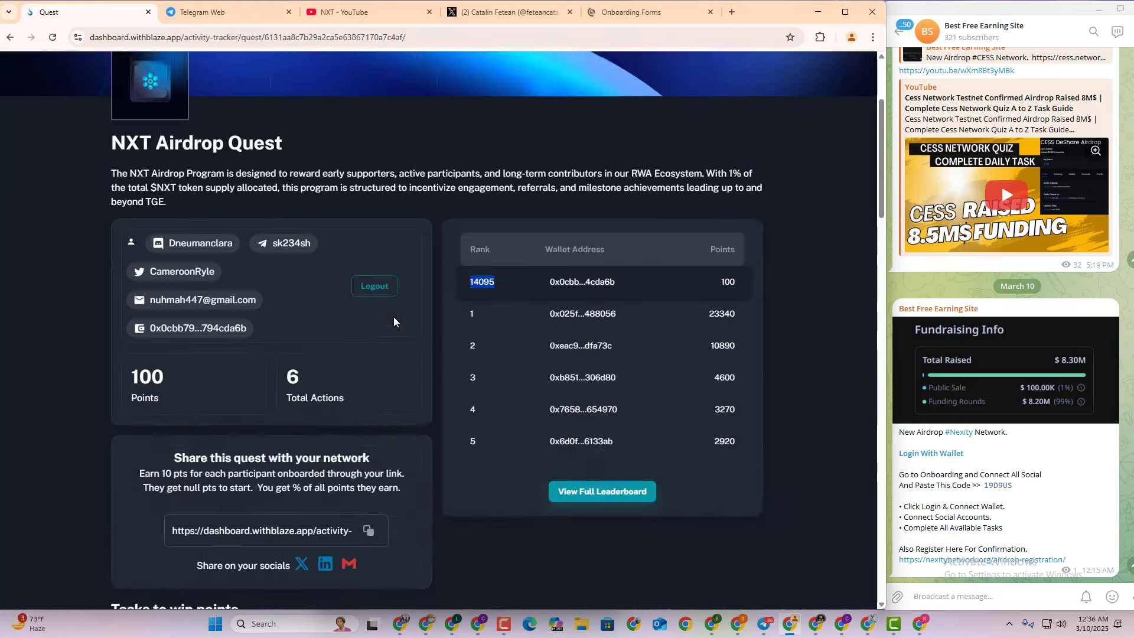
{"action": "scroll", "coordinate": [393, 317], "scroll_direction": "up", "scroll_amount": 3}
{"action": "scroll", "coordinate": [393, 316], "scroll_direction": "down", "scroll_amount": 3}
{"action": "scroll", "coordinate": [393, 316], "scroll_direction": "up", "scroll_amount": 3}
{"action": "scroll", "coordinate": [393, 316], "scroll_direction": "down", "scroll_amount": 3}
{"action": "scroll", "coordinate": [393, 316], "scroll_direction": "up", "scroll_amount": 1}
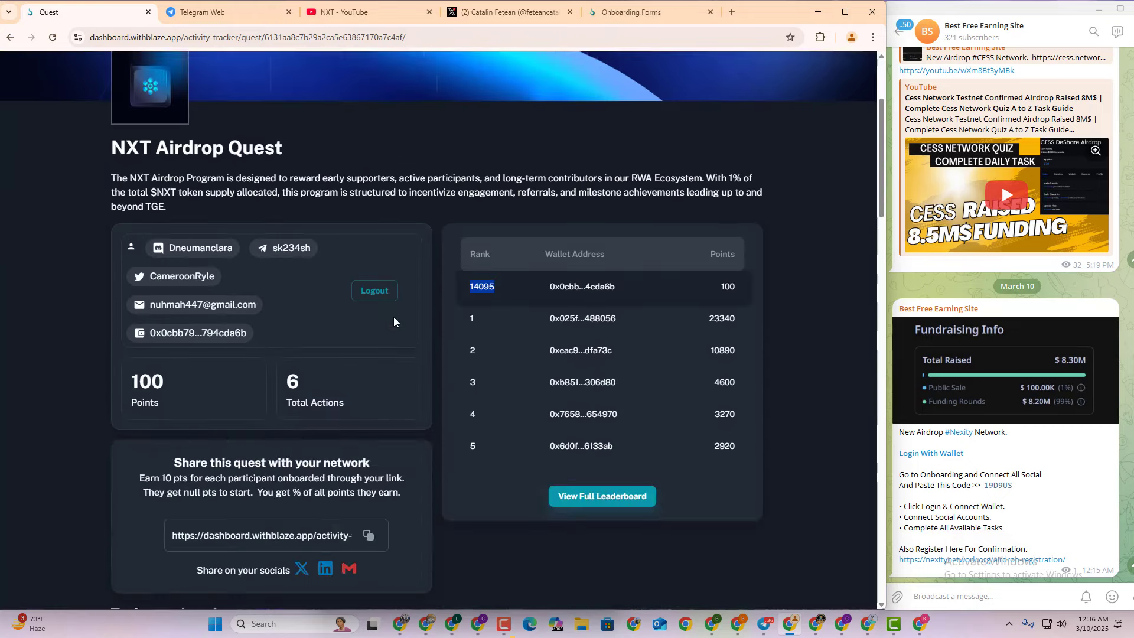
{"action": "scroll", "coordinate": [394, 322], "scroll_direction": "up", "scroll_amount": 3}
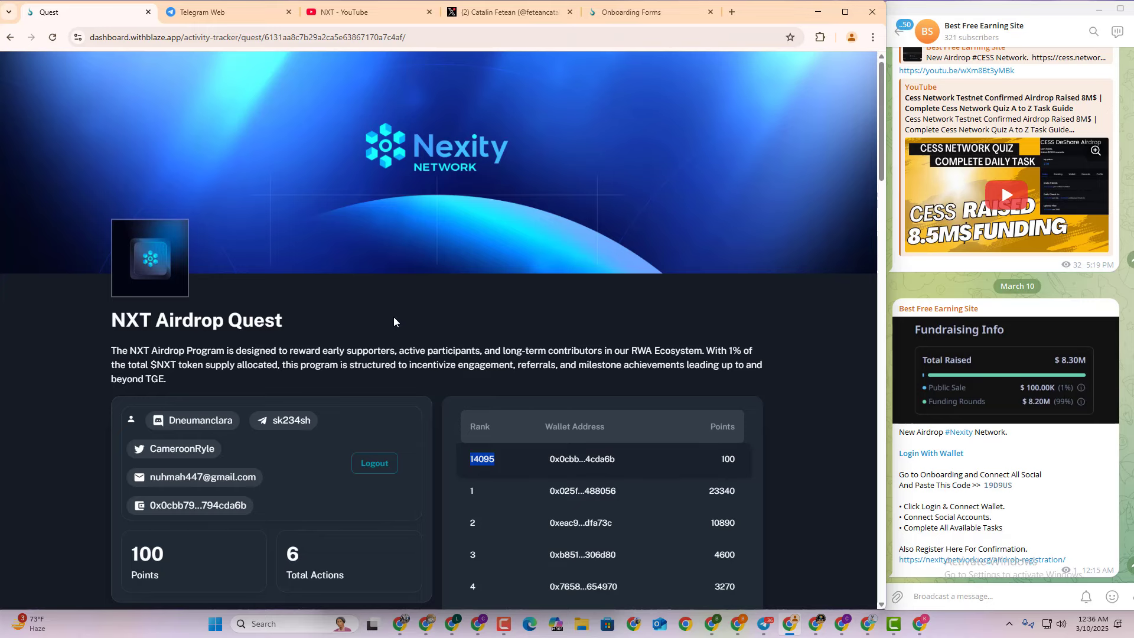
{"action": "key", "text": "super+shift+s"}
{"action": "left_click_drag", "start_coordinate": [0, 52], "coordinate": [874, 607]}
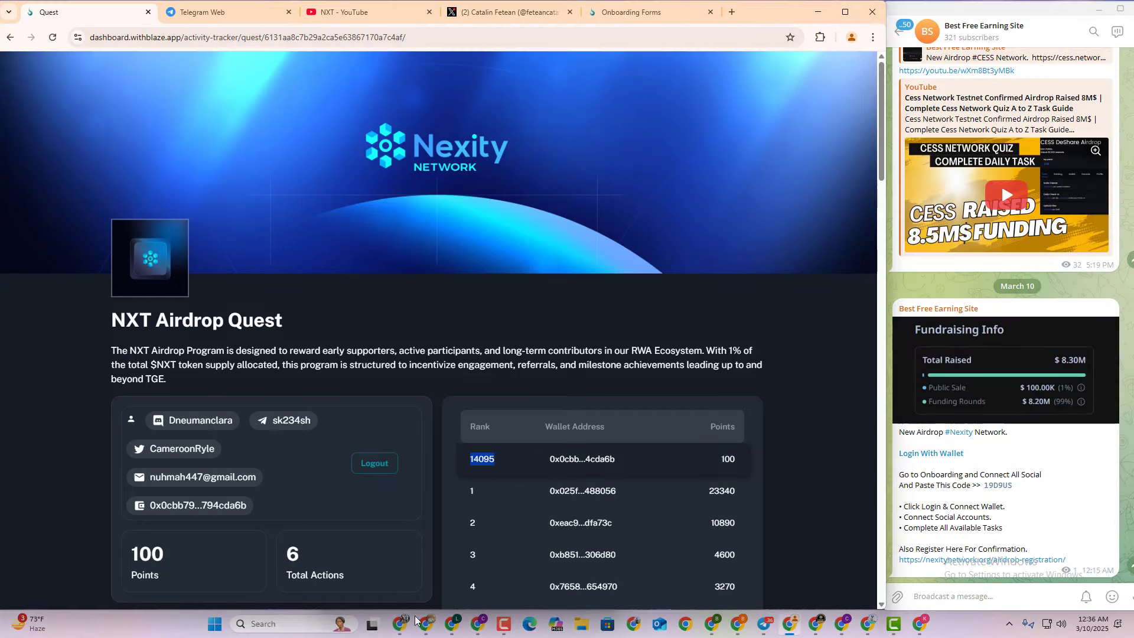
Save the snip in Paint as 'nexity today' and minimize Paint
{"action": "left_click", "coordinate": [263, 623]}
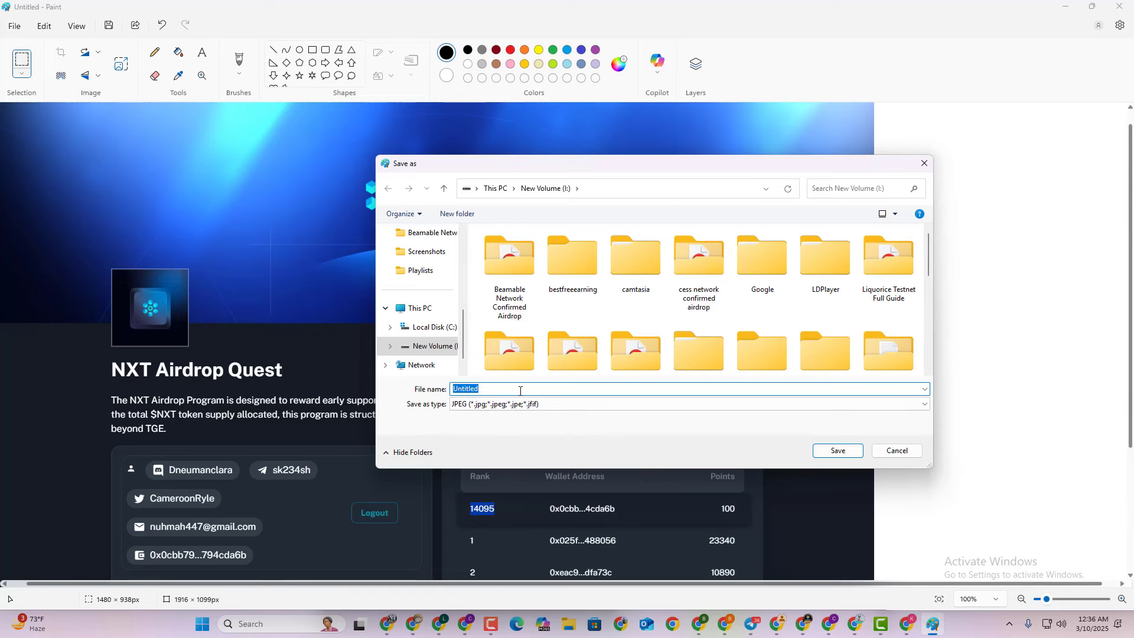
{"action": "type", "text": "nexity today"}
{"action": "key", "text": "Return"}
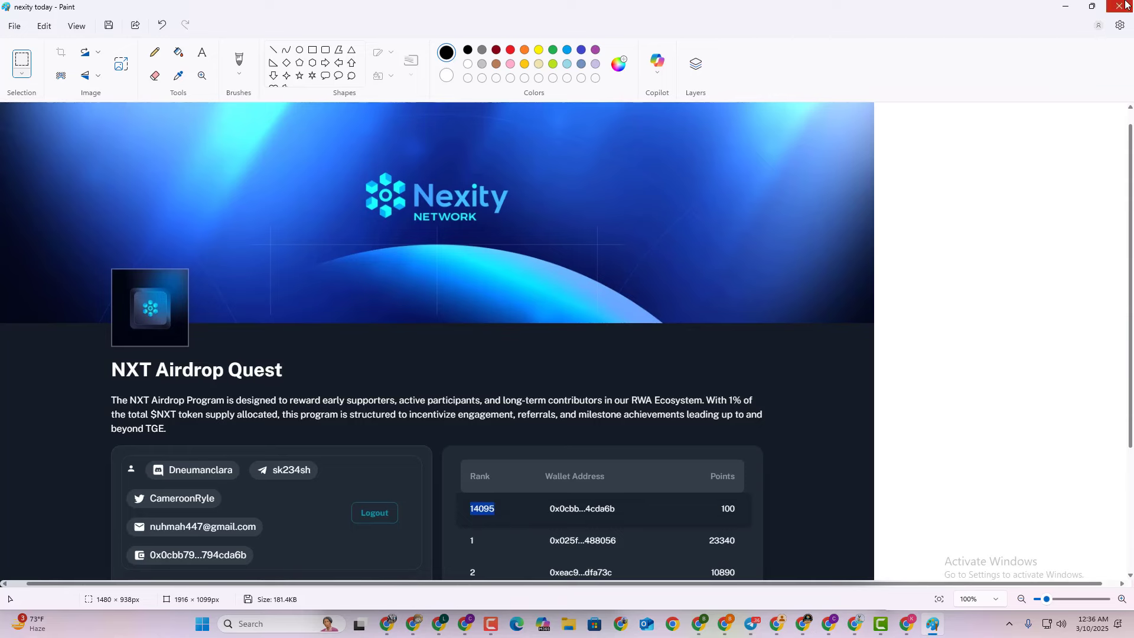
{"action": "left_click", "coordinate": [1066, 6]}
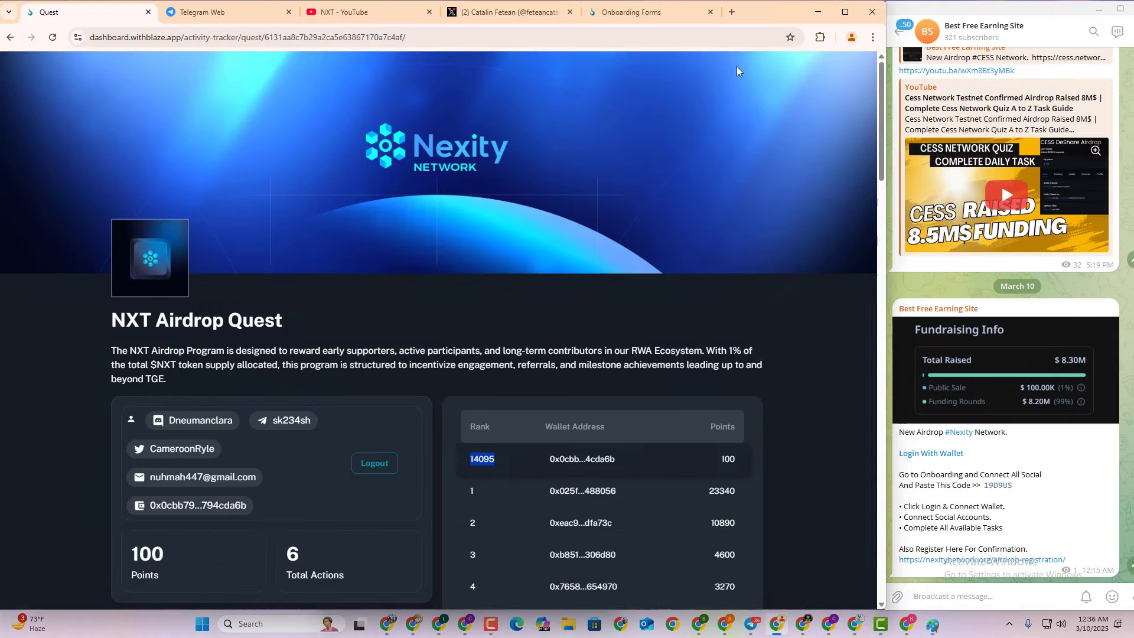
Attach the 'nexity today' screenshot to the NXT Upload Proof form and submit it
{"action": "left_click", "coordinate": [633, 8]}
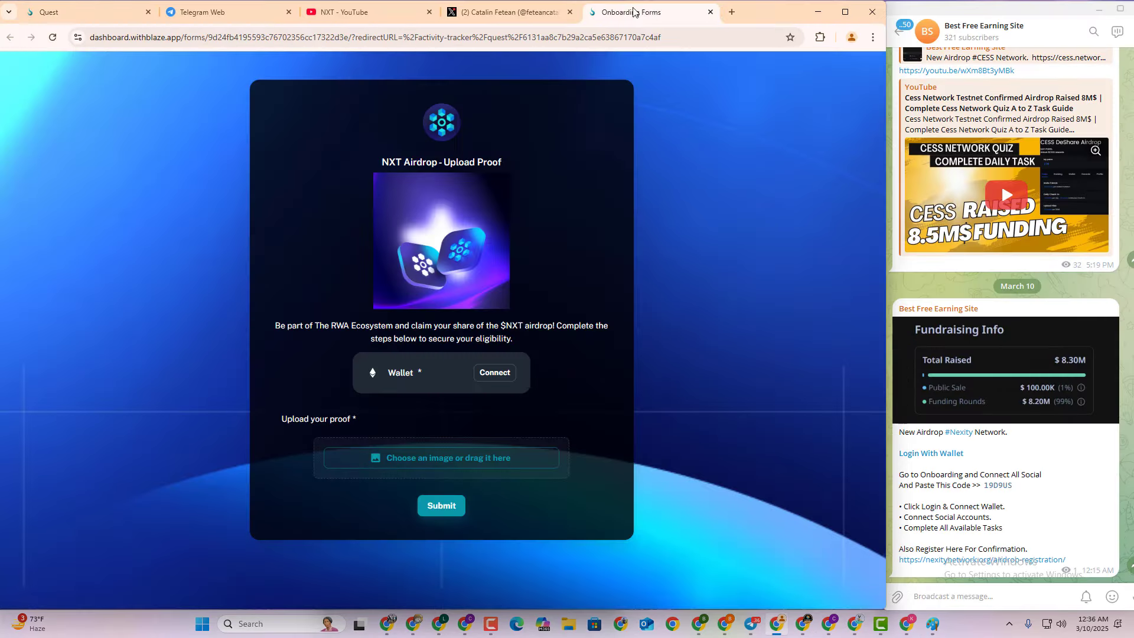
{"action": "left_click", "coordinate": [501, 373]}
{"action": "left_click", "coordinate": [321, 330]}
{"action": "left_click", "coordinate": [410, 461]}
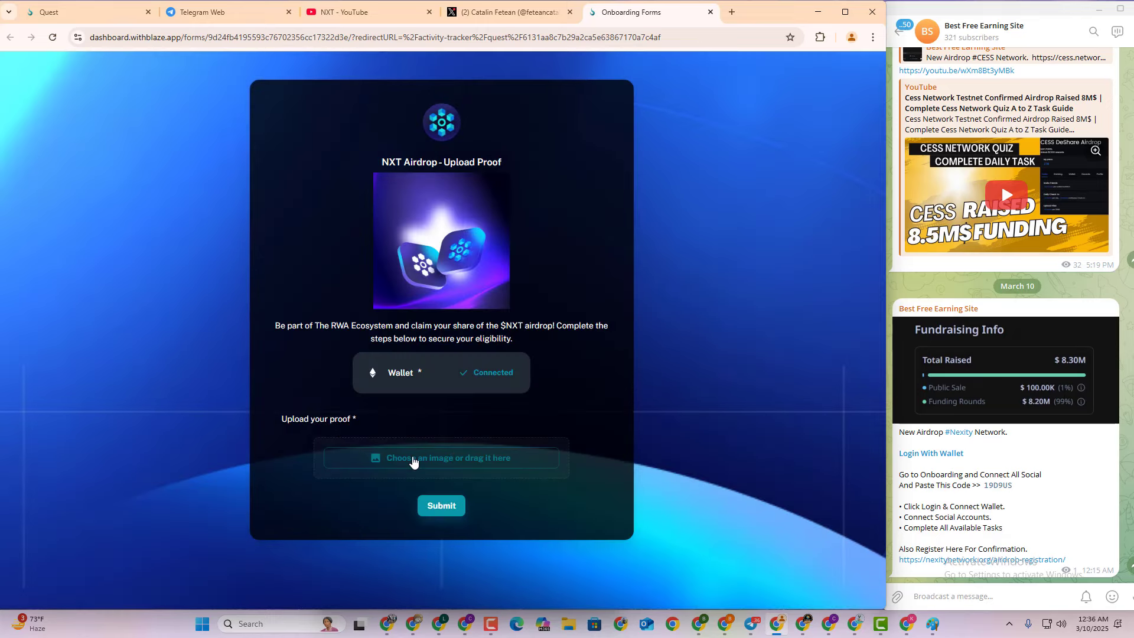
{"action": "left_click", "coordinate": [315, 183]}
{"action": "double_click", "coordinate": [316, 183]}
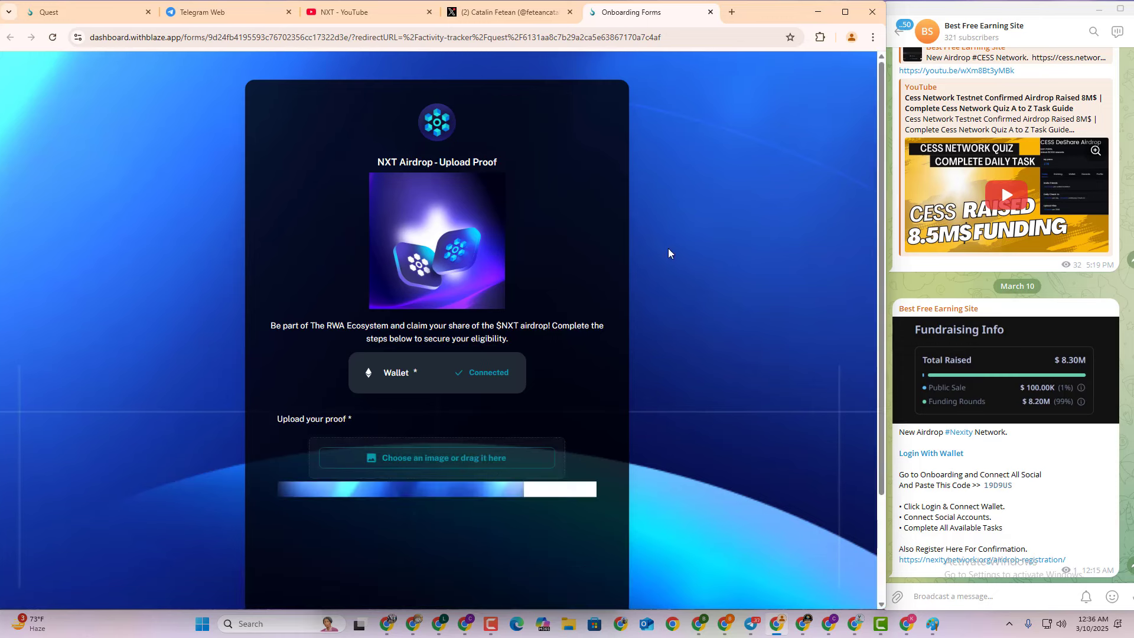
{"action": "scroll", "coordinate": [530, 406], "scroll_direction": "down", "scroll_amount": 3}
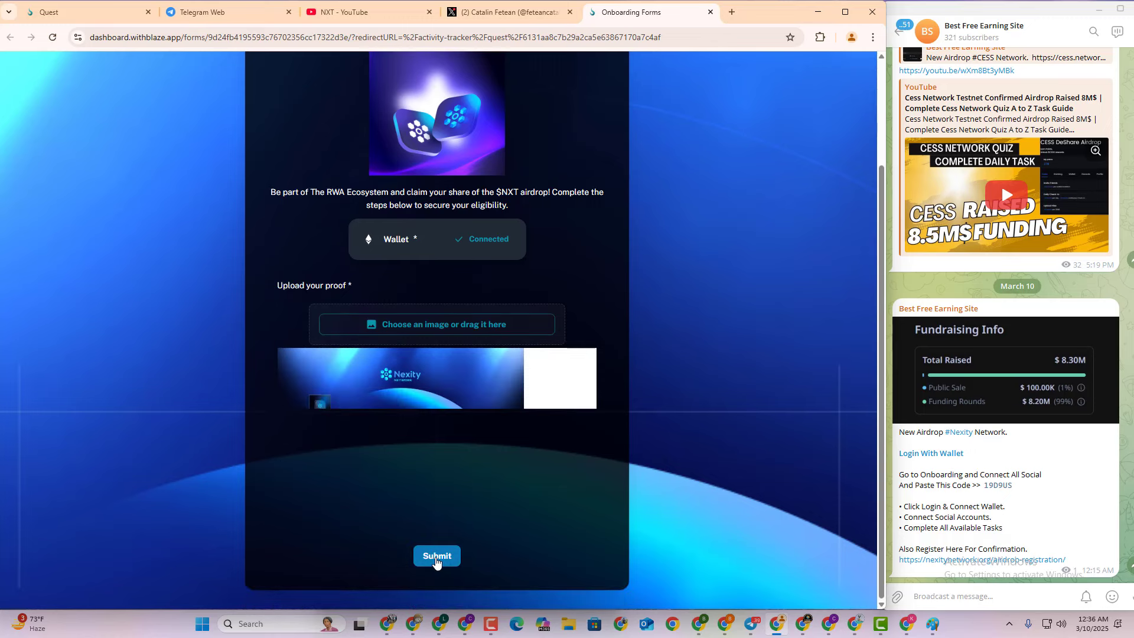
{"action": "left_click", "coordinate": [437, 557]}
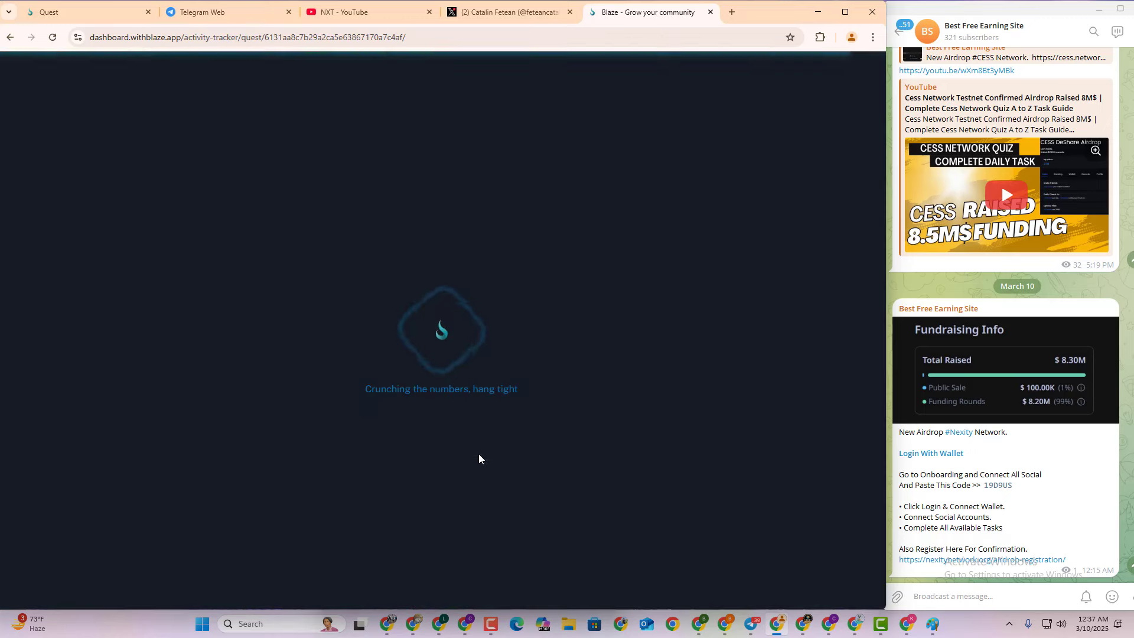
Complete the first Visit a website task on the NXT Airdrop Quest
{"action": "scroll", "coordinate": [294, 358], "scroll_direction": "down", "scroll_amount": 5}
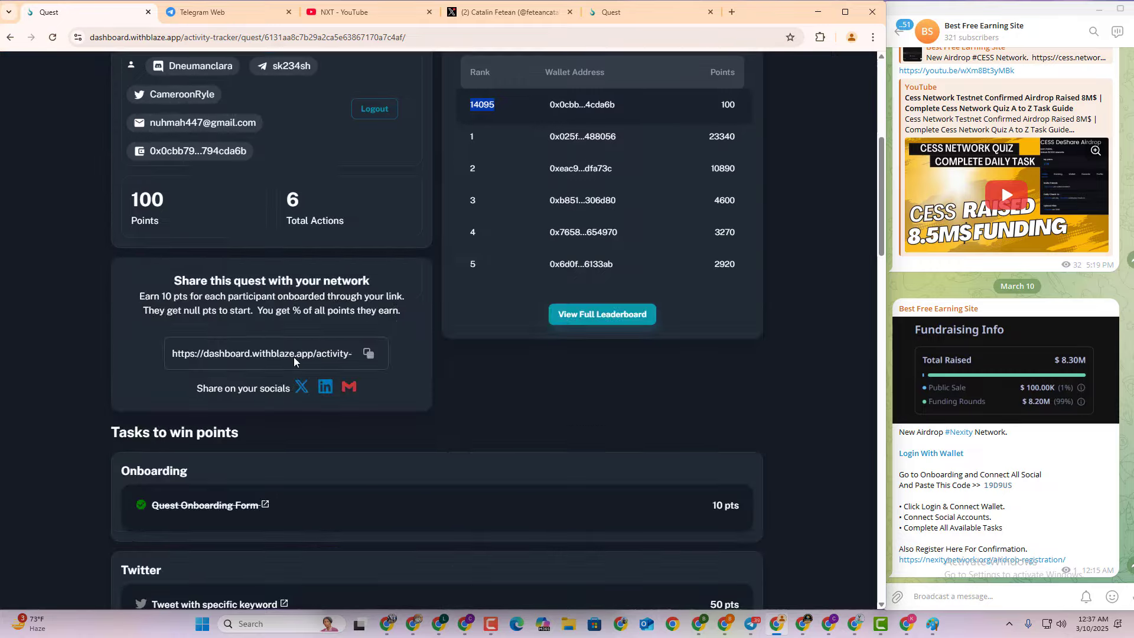
{"action": "scroll", "coordinate": [294, 358], "scroll_direction": "down", "scroll_amount": 15}
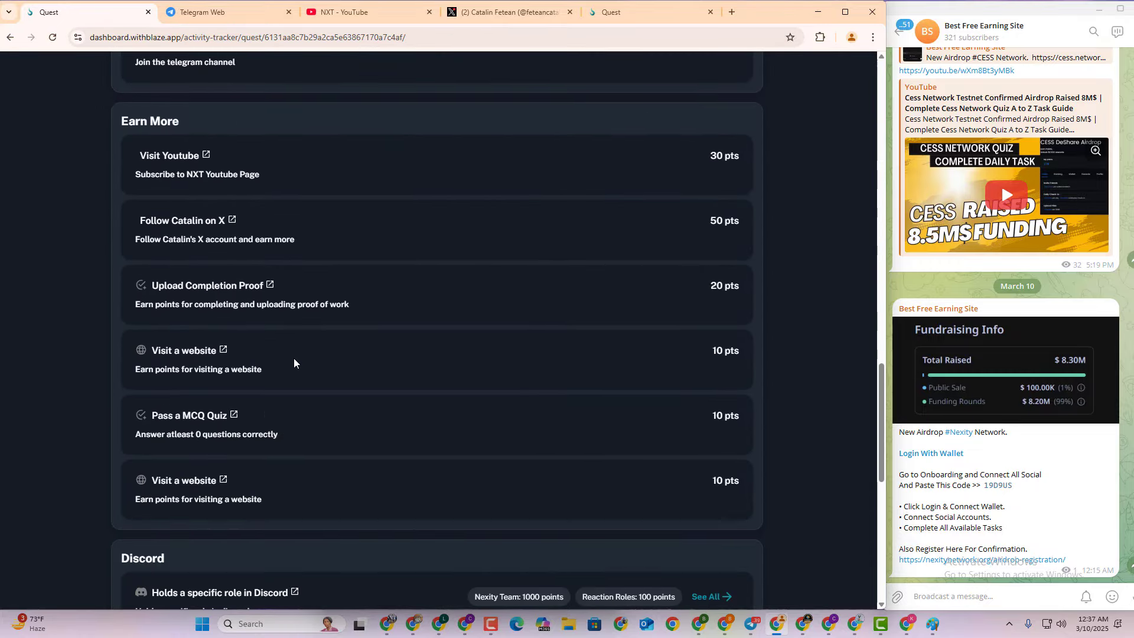
{"action": "left_click", "coordinate": [223, 350]}
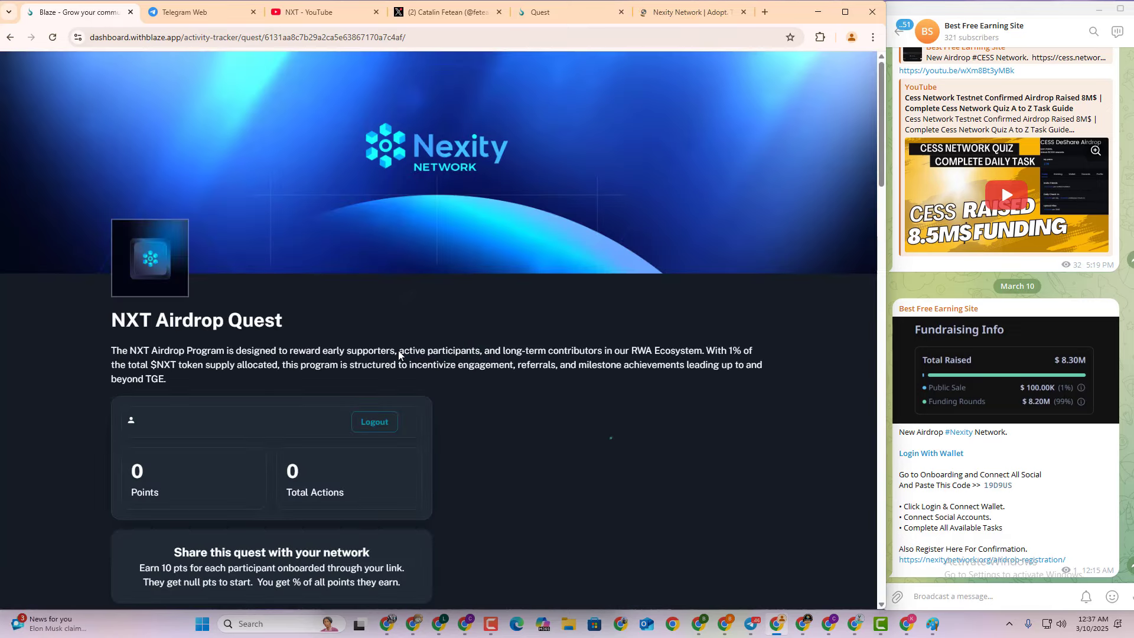
Pass the MCQ quiz by connecting the wallet and submitting the answer RWA
{"action": "scroll", "coordinate": [190, 377], "scroll_direction": "down", "scroll_amount": 15}
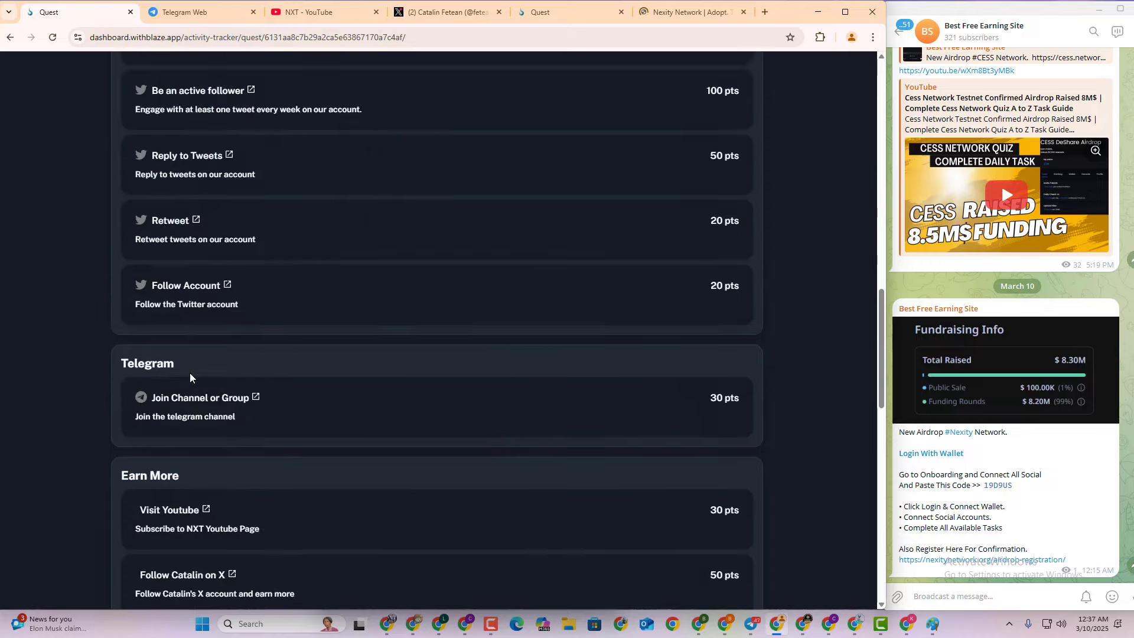
{"action": "scroll", "coordinate": [189, 374], "scroll_direction": "down", "scroll_amount": 9}
{"action": "scroll", "coordinate": [189, 374], "scroll_direction": "up", "scroll_amount": 3}
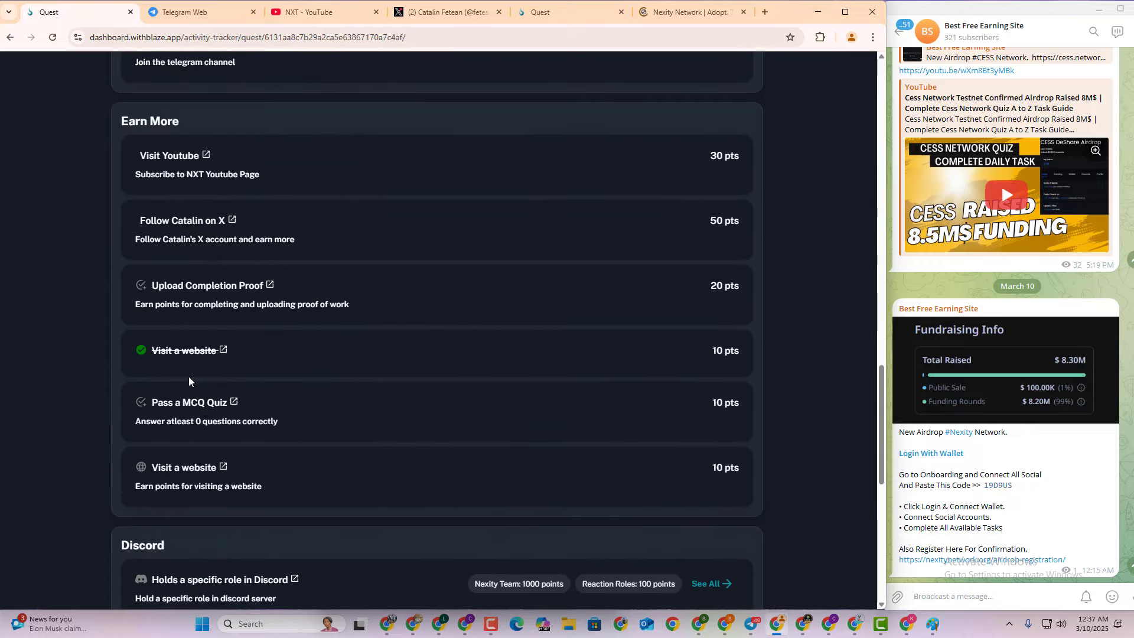
{"action": "left_click", "coordinate": [233, 403]}
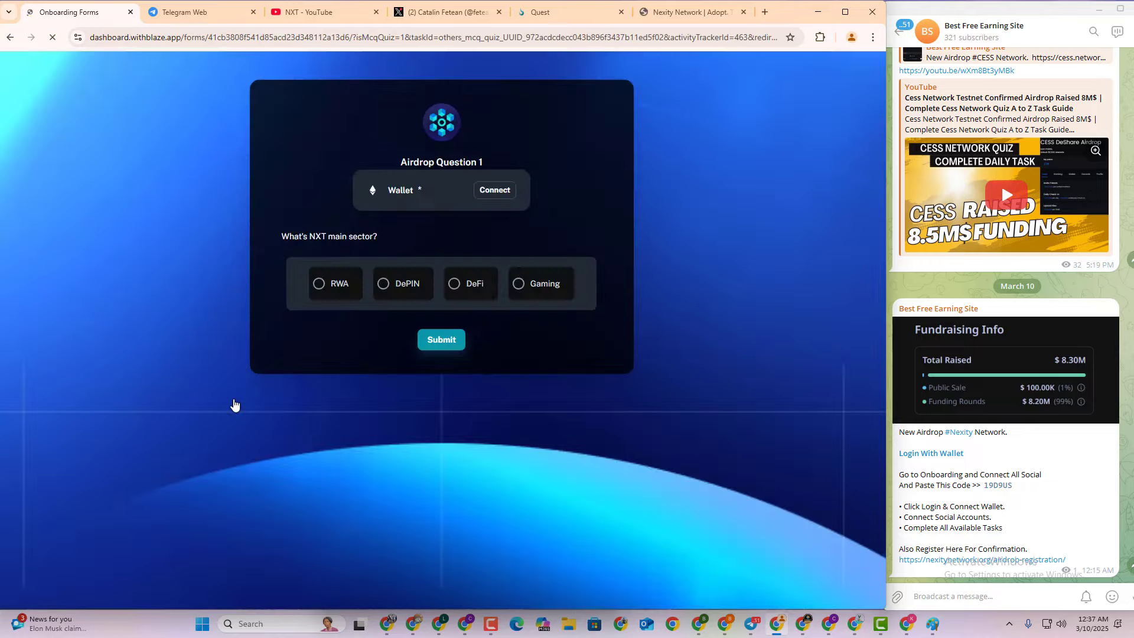
{"action": "left_click", "coordinate": [495, 189]}
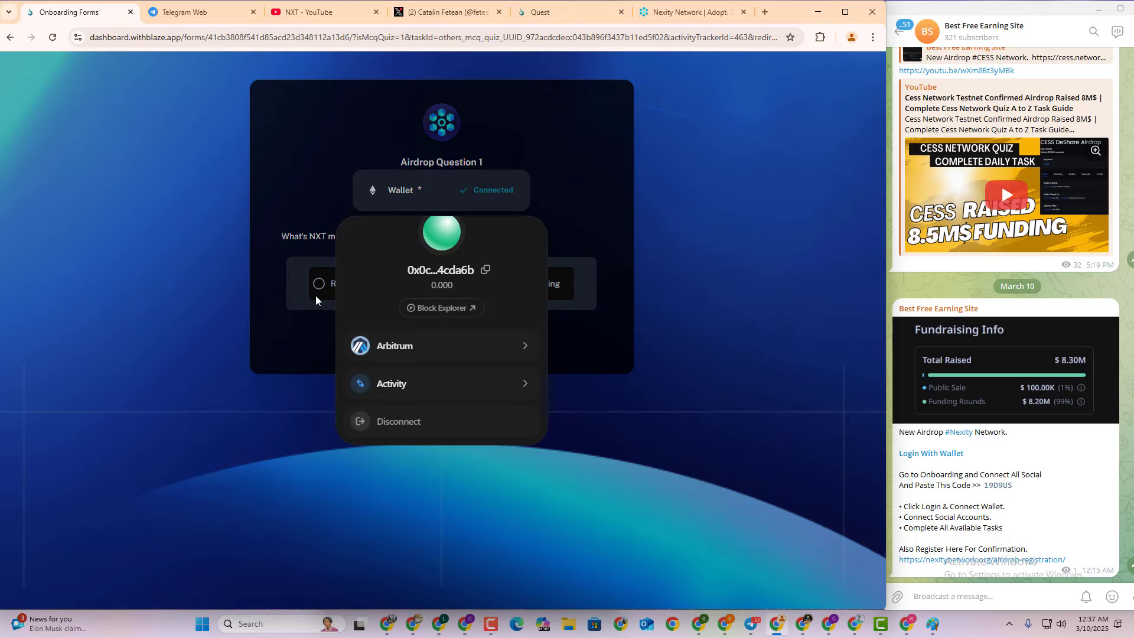
{"action": "left_click", "coordinate": [219, 317]}
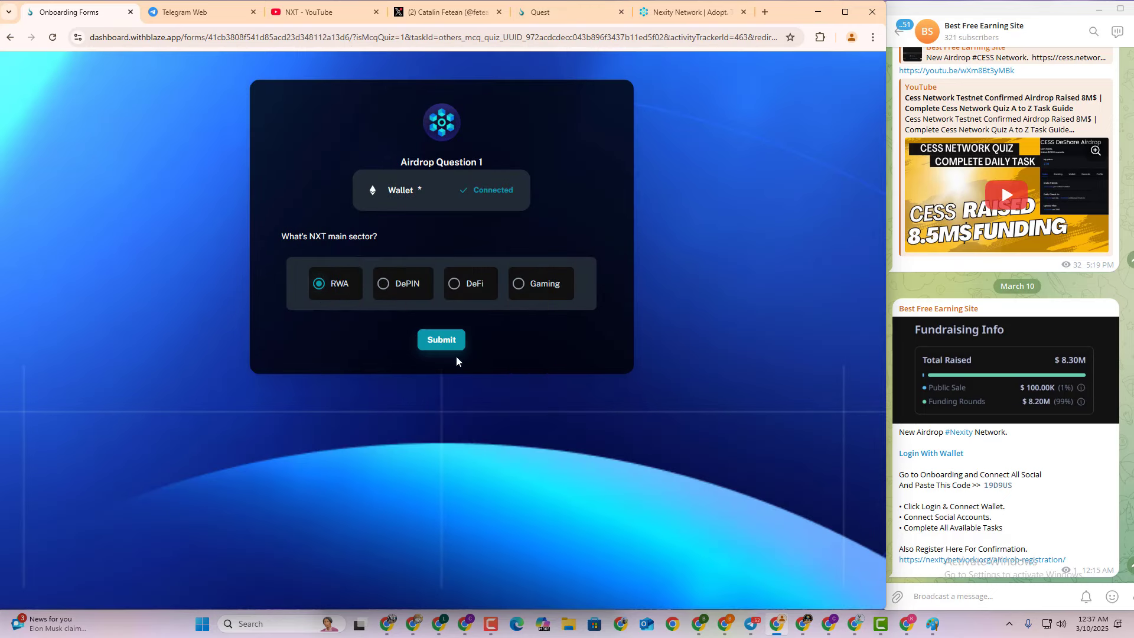
{"action": "left_click", "coordinate": [446, 343]}
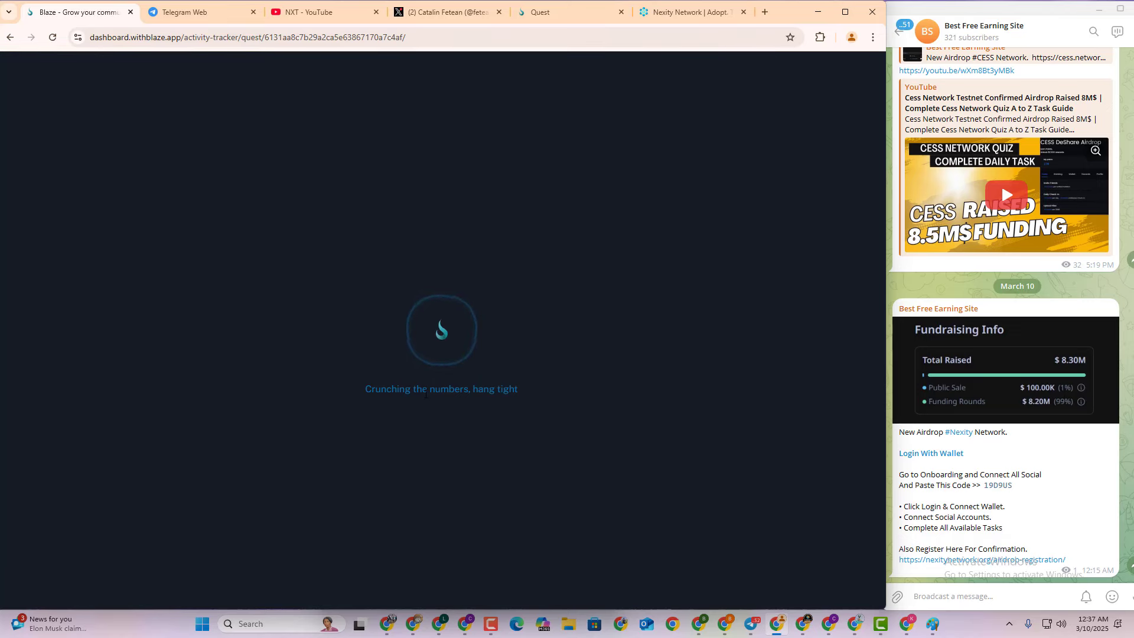
{"action": "scroll", "coordinate": [293, 289], "scroll_direction": "down", "scroll_amount": 12}
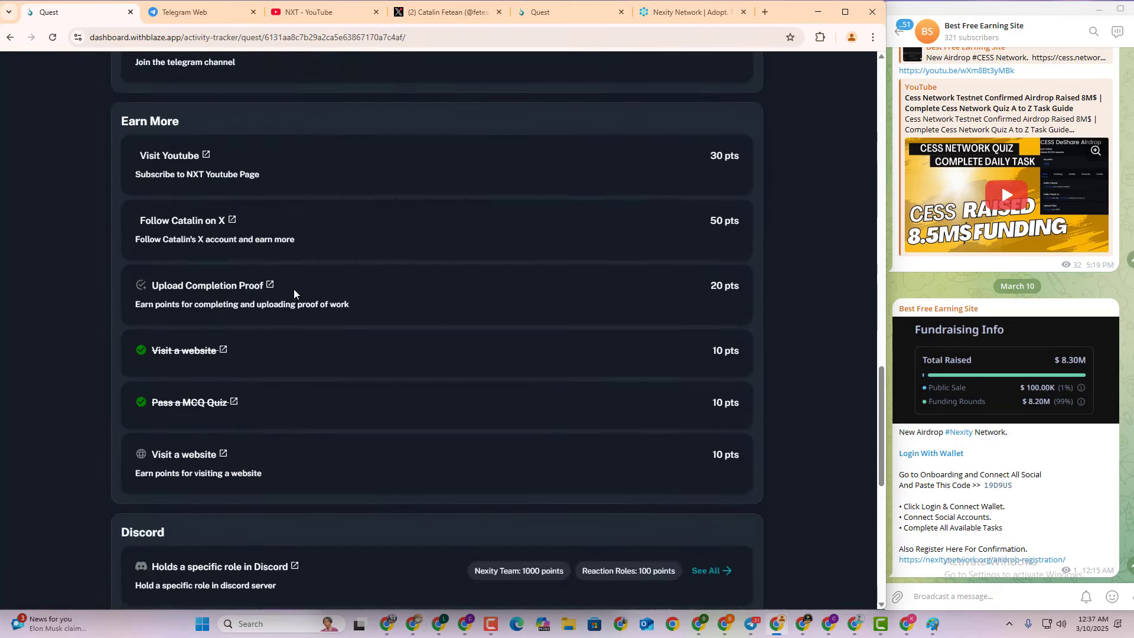
{"action": "scroll", "coordinate": [293, 289], "scroll_direction": "down", "scroll_amount": 3}
Complete the second Visit a website task
{"action": "left_click", "coordinate": [224, 276]}
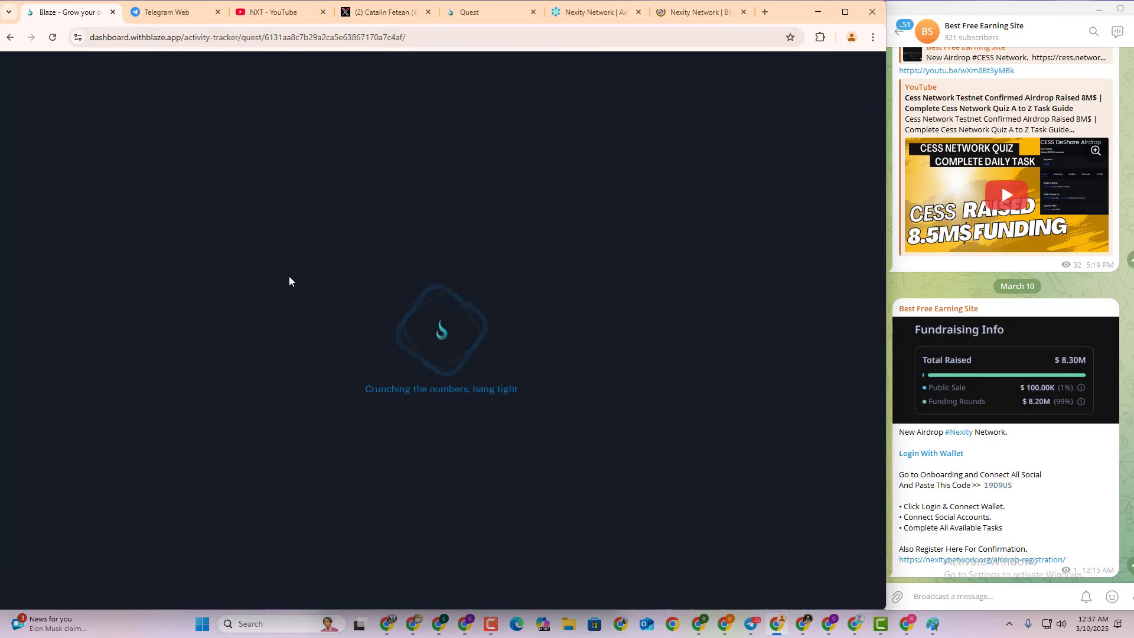
{"action": "scroll", "coordinate": [299, 331], "scroll_direction": "down", "scroll_amount": 10}
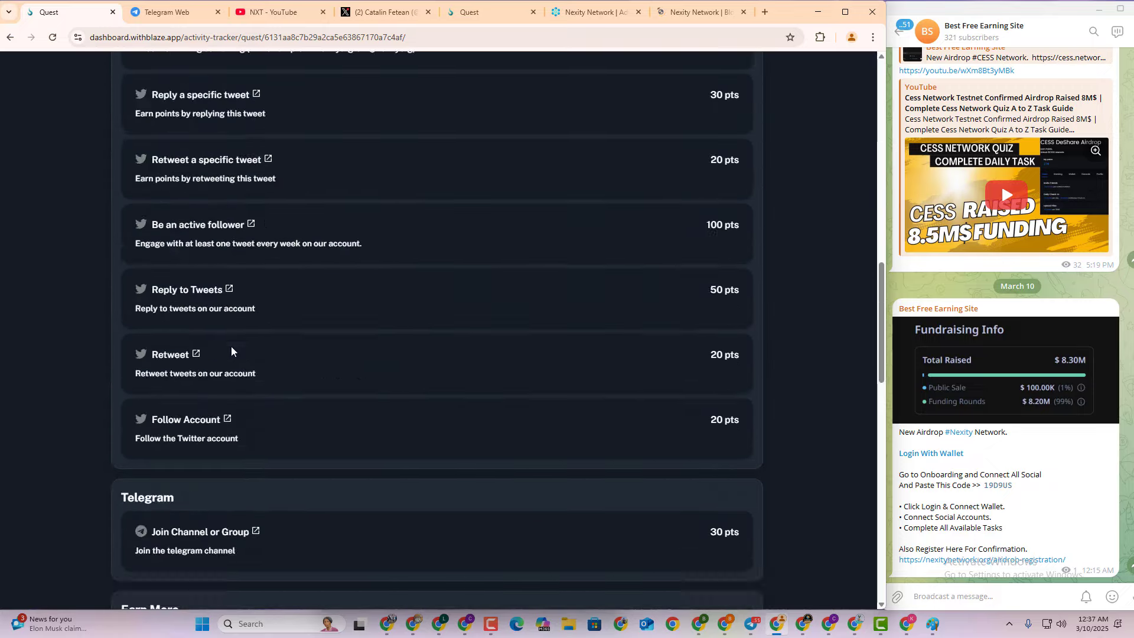
{"action": "scroll", "coordinate": [231, 351], "scroll_direction": "down", "scroll_amount": 10}
{"action": "scroll", "coordinate": [307, 358], "scroll_direction": "down", "scroll_amount": 3}
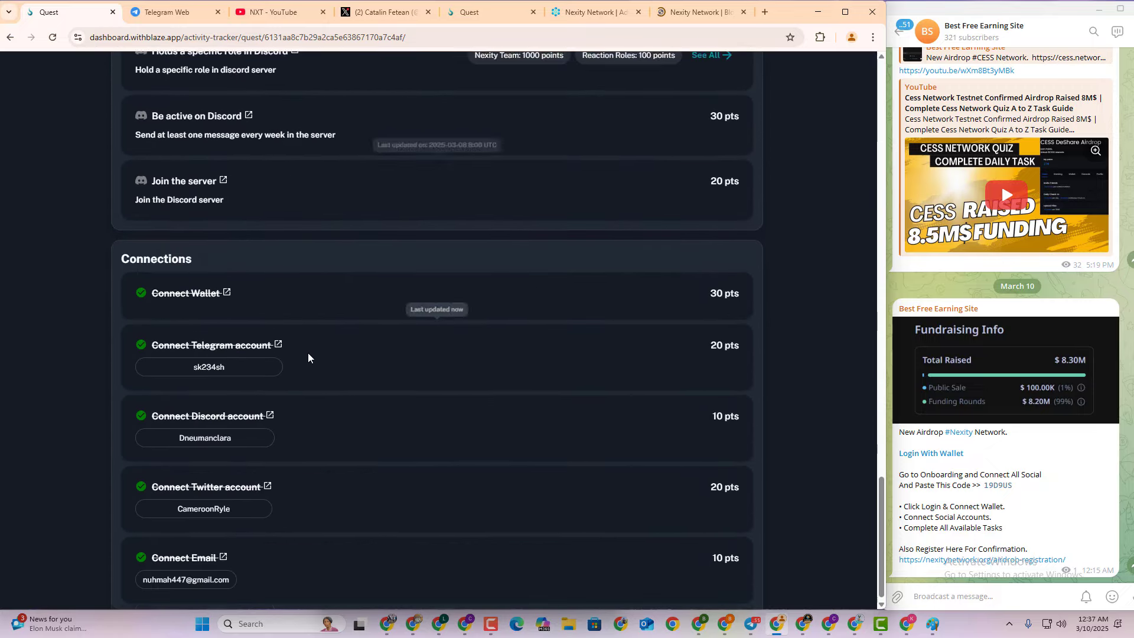
{"action": "scroll", "coordinate": [308, 358], "scroll_direction": "up", "scroll_amount": 6}
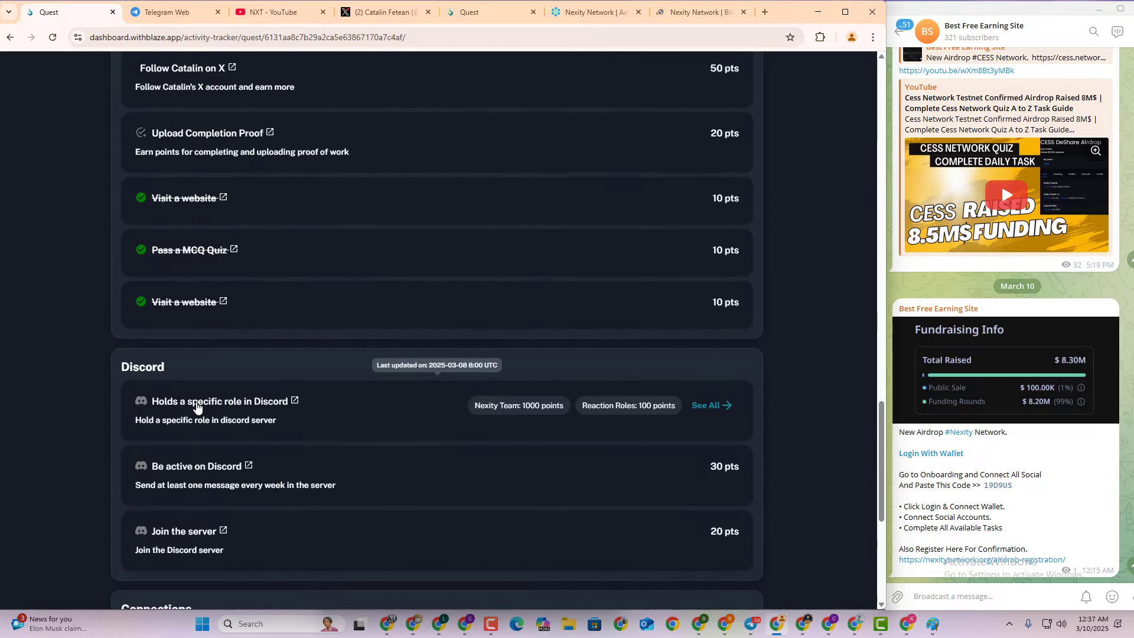
Review the Discord role points, noting Verified and GalxeBot at 100 each, then close the list
{"action": "left_click", "coordinate": [713, 412]}
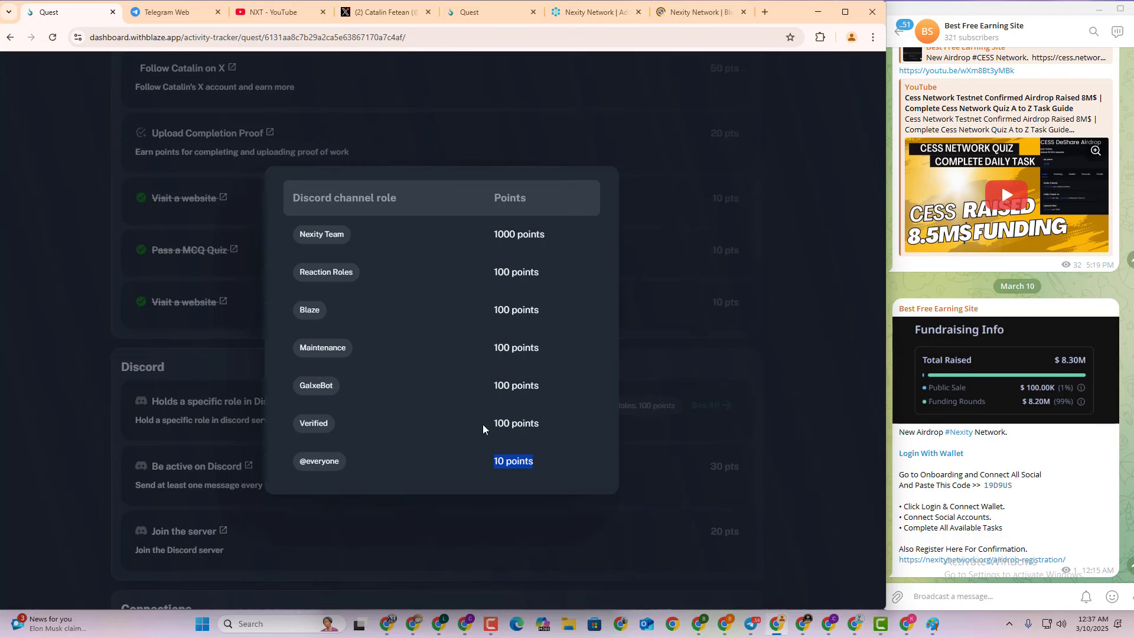
{"action": "left_click_drag", "start_coordinate": [483, 424], "coordinate": [571, 424]}
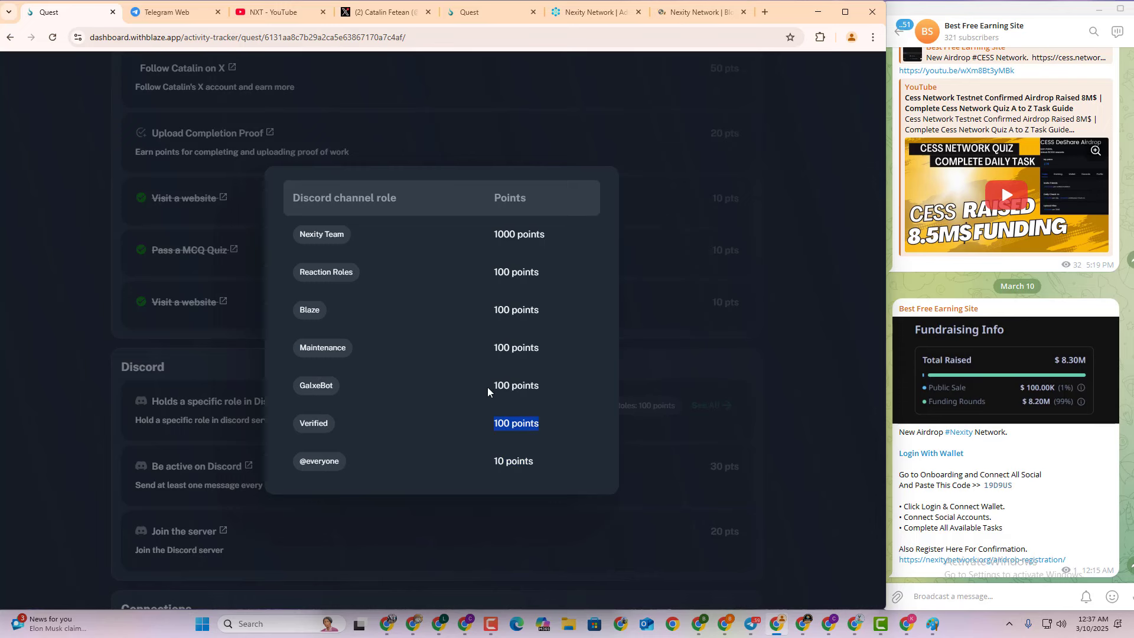
{"action": "left_click_drag", "start_coordinate": [488, 387], "coordinate": [554, 388]}
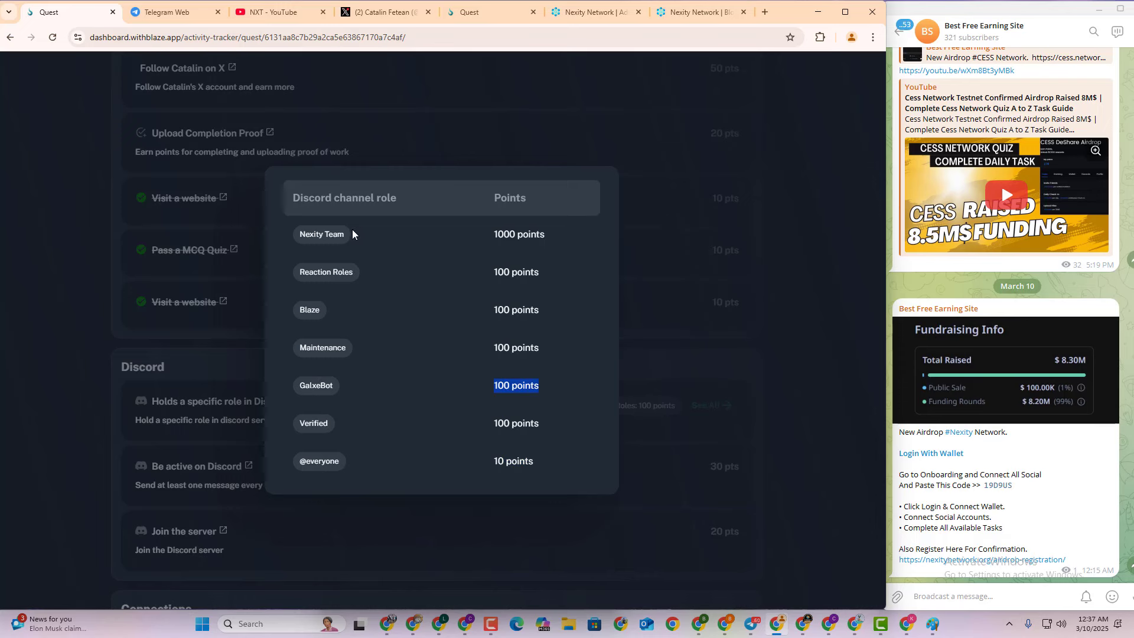
{"action": "left_click", "coordinate": [661, 220]}
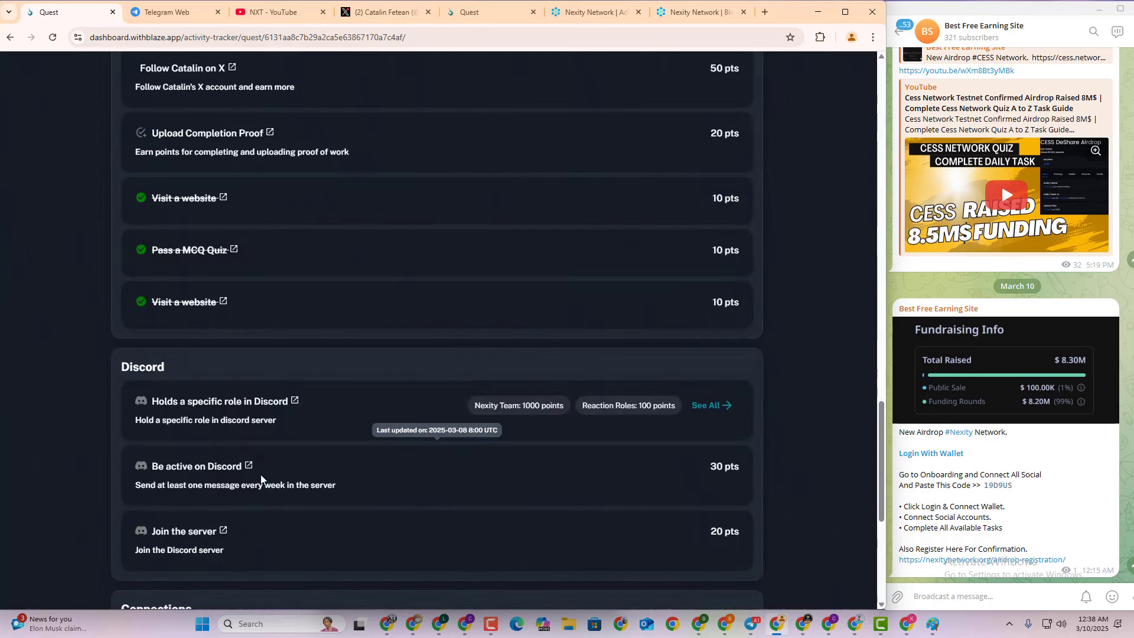
Accept the Discord invite to the Nexity server
{"action": "left_click", "coordinate": [221, 535]}
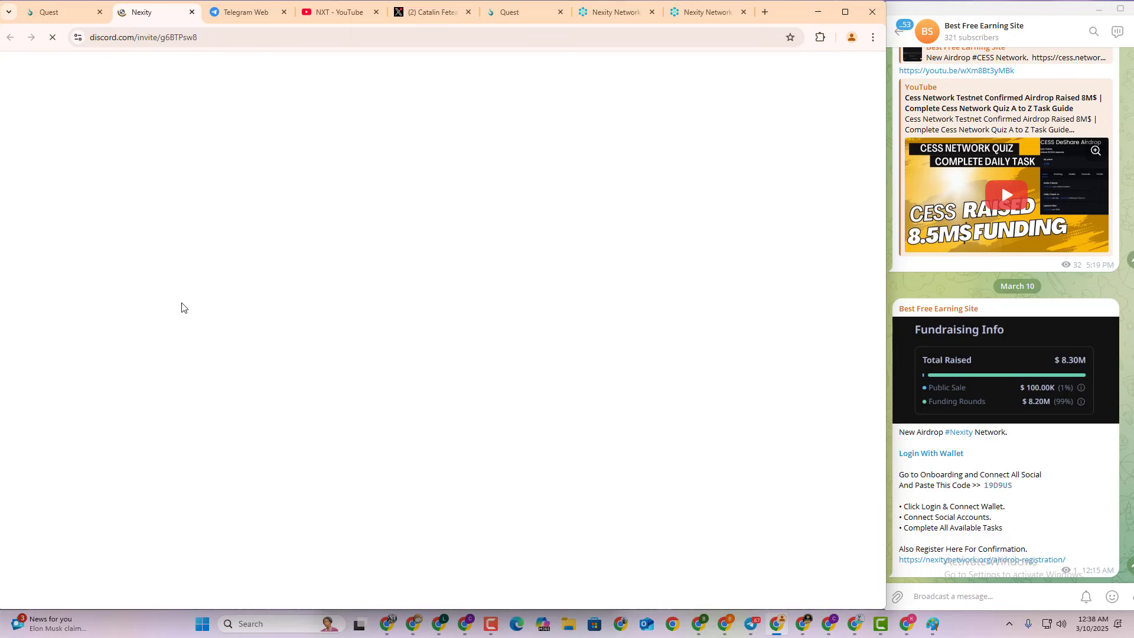
{"action": "left_click", "coordinate": [71, 11]}
{"action": "scroll", "coordinate": [269, 353], "scroll_direction": "up", "scroll_amount": 15}
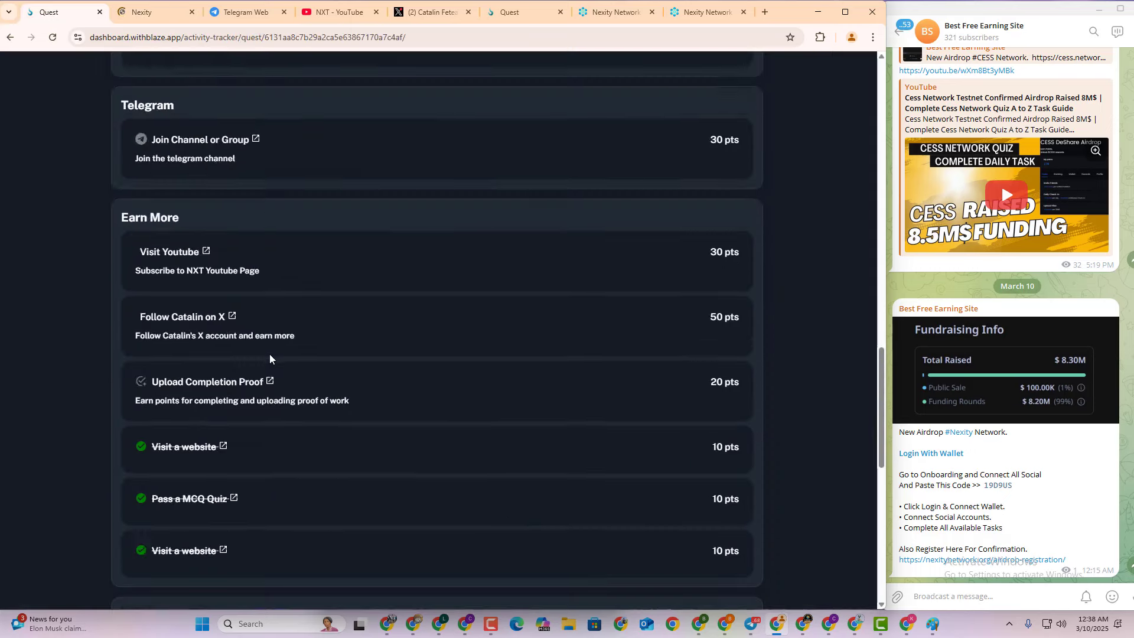
{"action": "scroll", "coordinate": [267, 353], "scroll_direction": "up", "scroll_amount": 4}
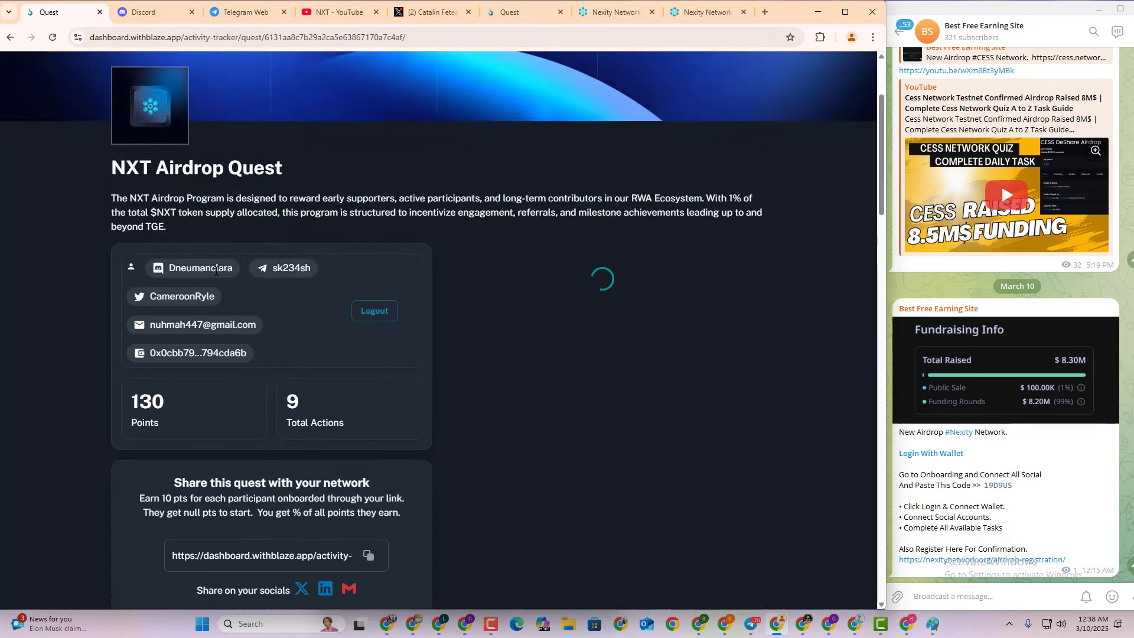
{"action": "left_click", "coordinate": [148, 13]}
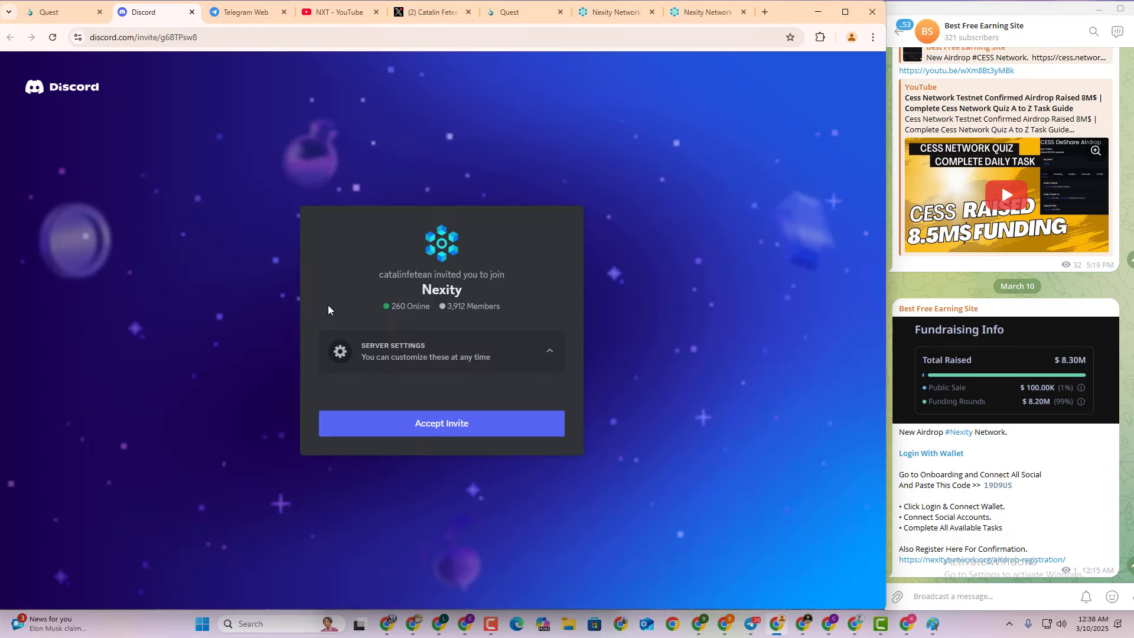
{"action": "left_click", "coordinate": [425, 435]}
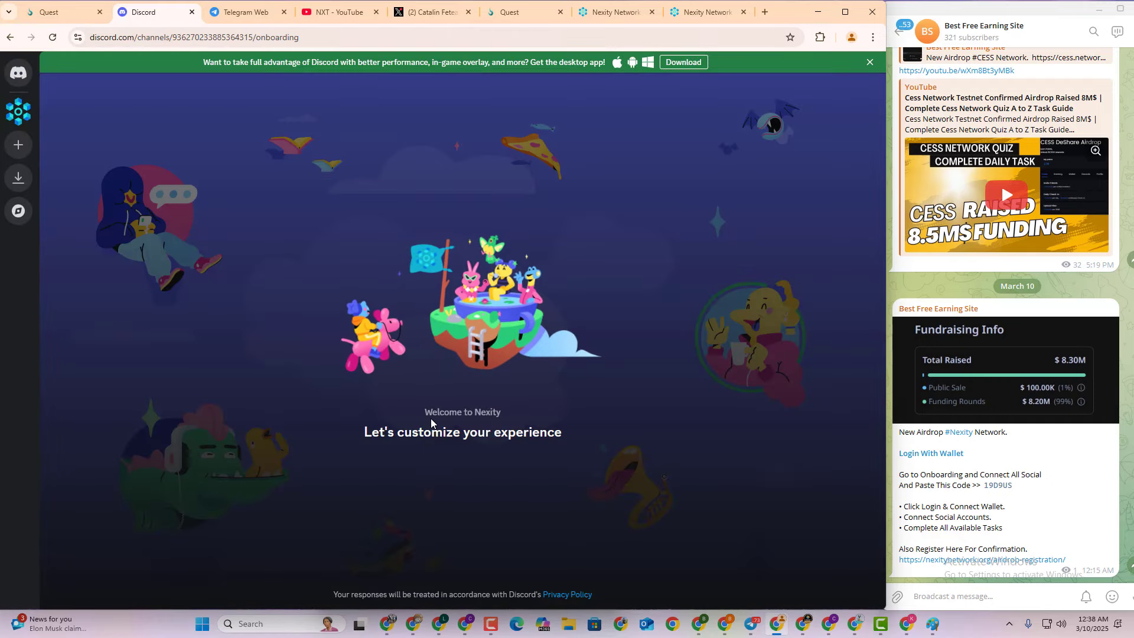
Finish Nexity onboarding, choosing the Vietnamese, Chinese and Filipino communities
{"action": "left_click", "coordinate": [659, 506]}
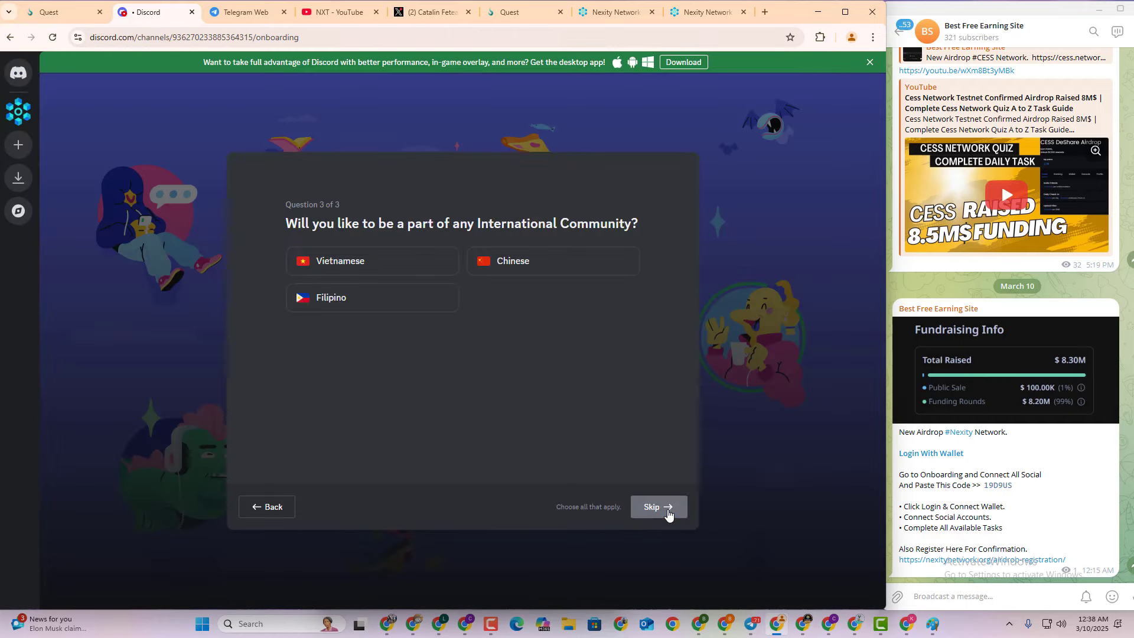
{"action": "left_click", "coordinate": [399, 258]}
{"action": "left_click", "coordinate": [516, 269]}
{"action": "left_click", "coordinate": [369, 297]}
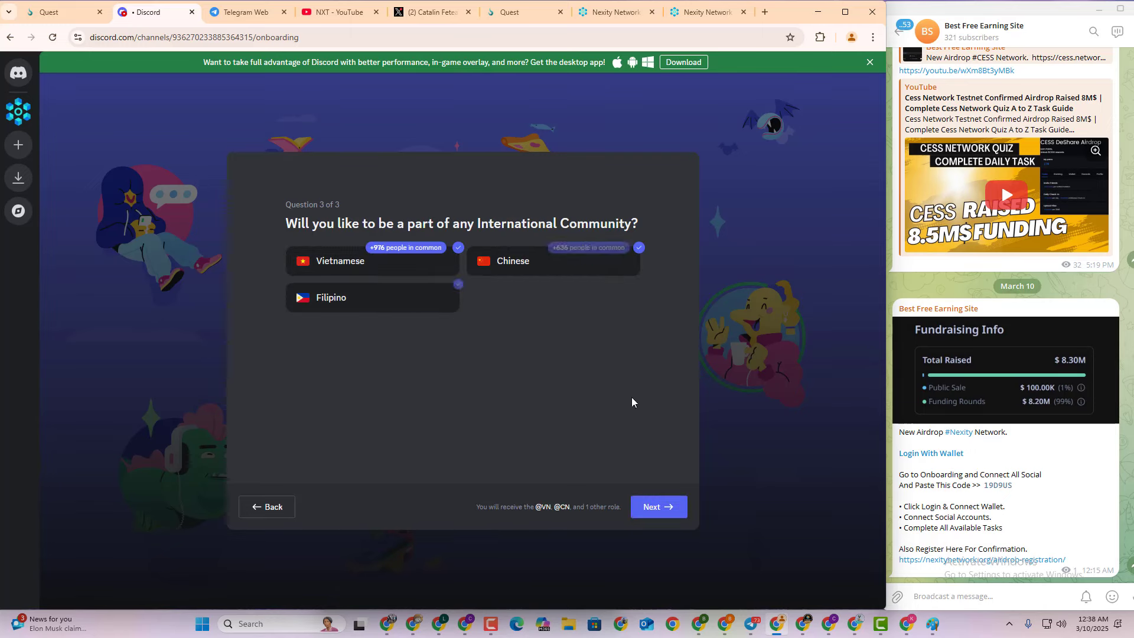
{"action": "left_click", "coordinate": [655, 506]}
{"action": "left_click", "coordinate": [664, 507]}
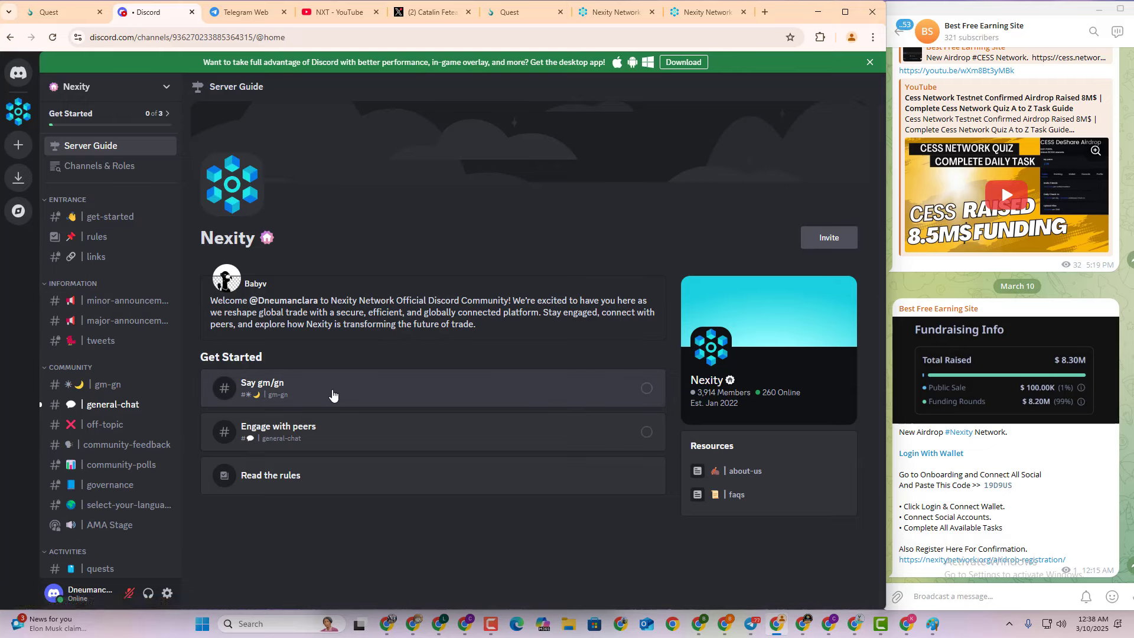
Post 'gm' in the gm-gn channel
{"action": "left_click", "coordinate": [287, 399]}
{"action": "type", "text": "gm"}
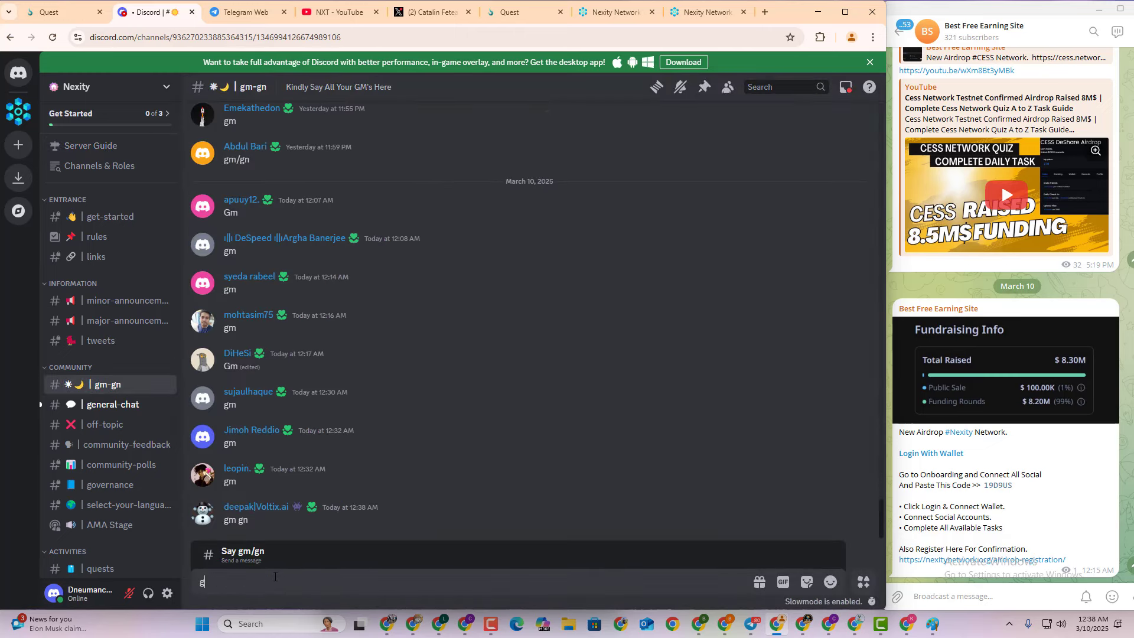
{"action": "key", "text": "Return"}
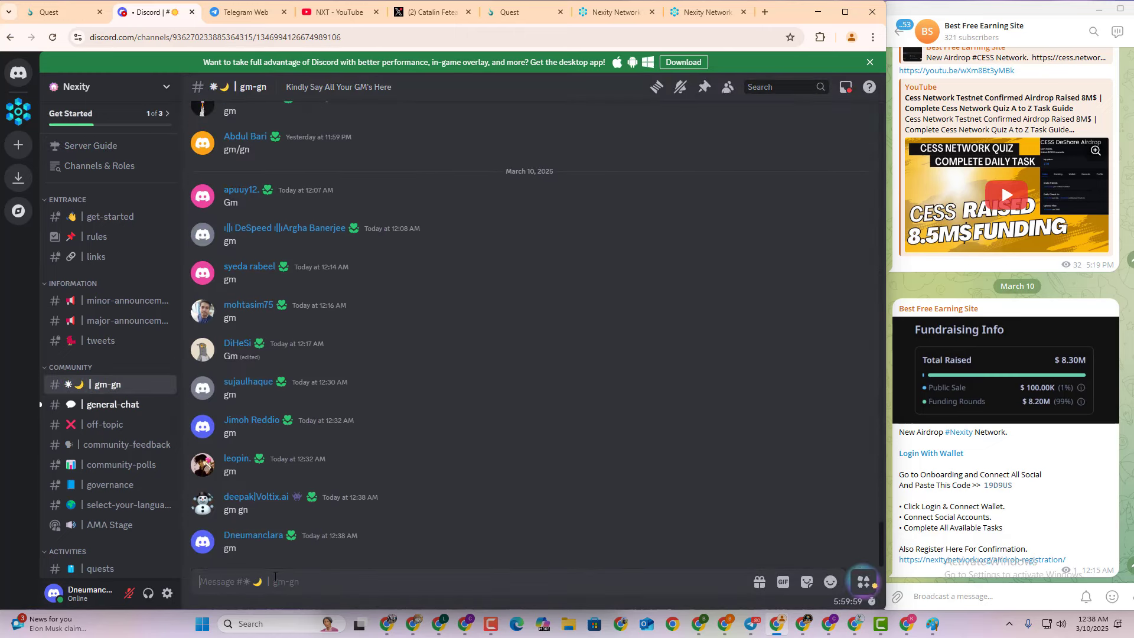
Ask 'why telegram task not completing' in the general-chat channel
{"action": "left_click", "coordinate": [281, 553]}
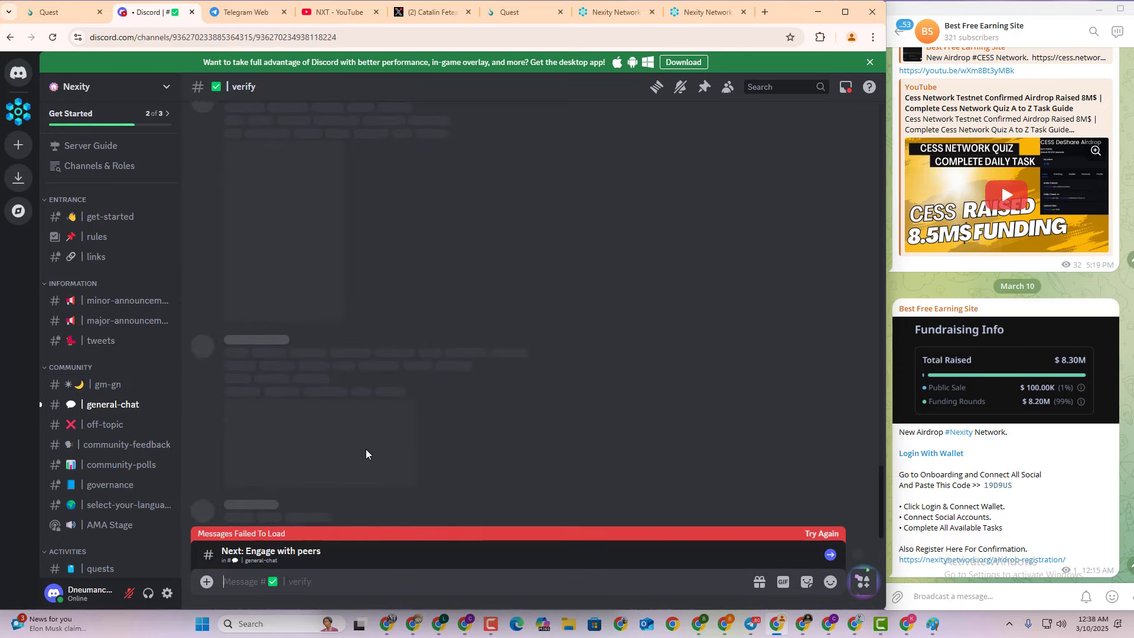
{"action": "left_click", "coordinate": [308, 557]}
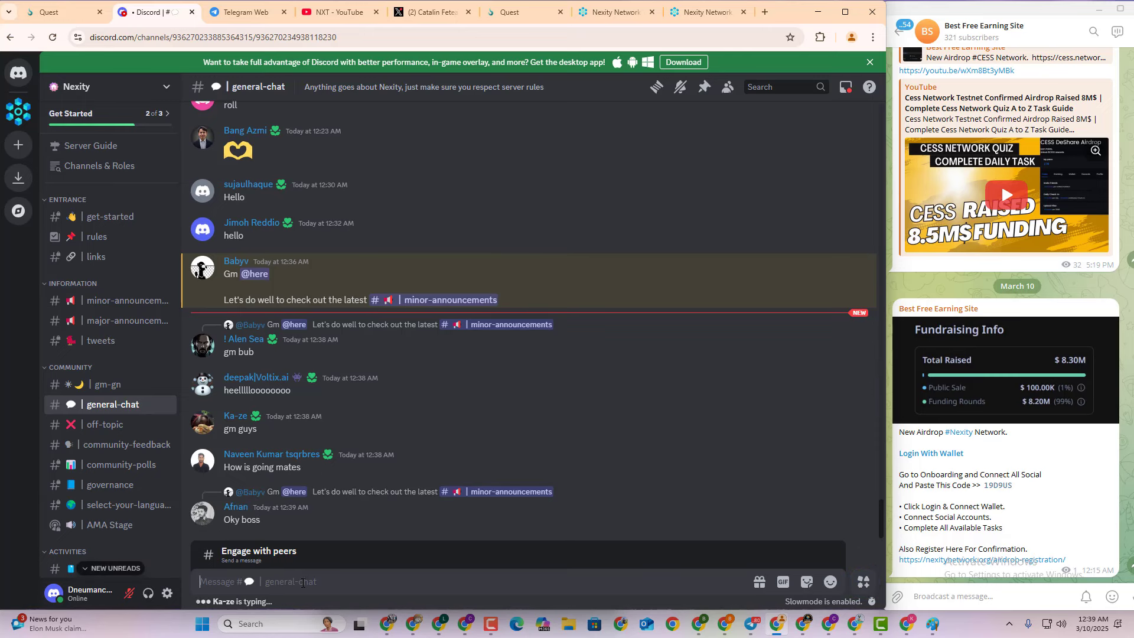
{"action": "type", "text": "why telegram task not completing"}
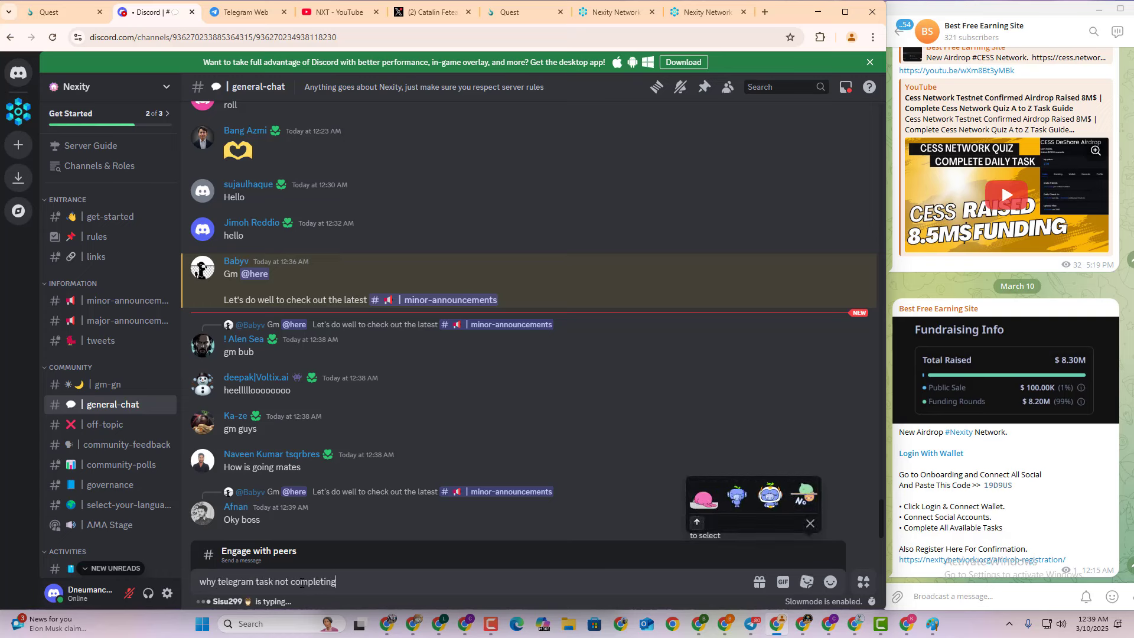
{"action": "key", "text": "Return"}
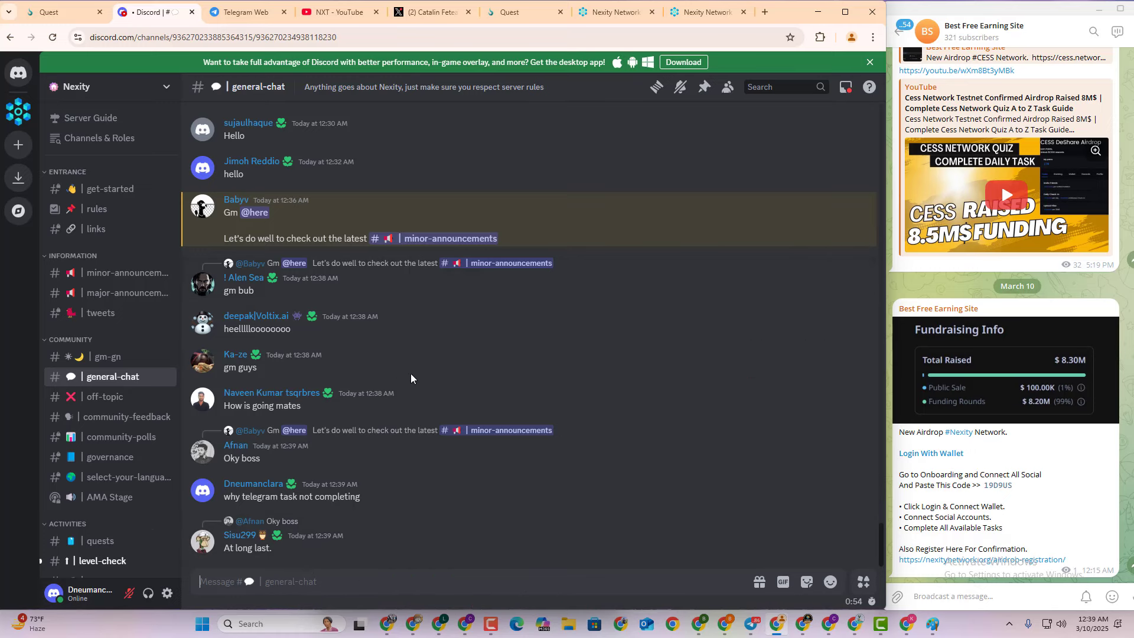
Back on the quest page, review the Be active on Discord requirement
{"action": "left_click", "coordinate": [59, 13]}
{"action": "scroll", "coordinate": [394, 436], "scroll_direction": "down", "scroll_amount": 10}
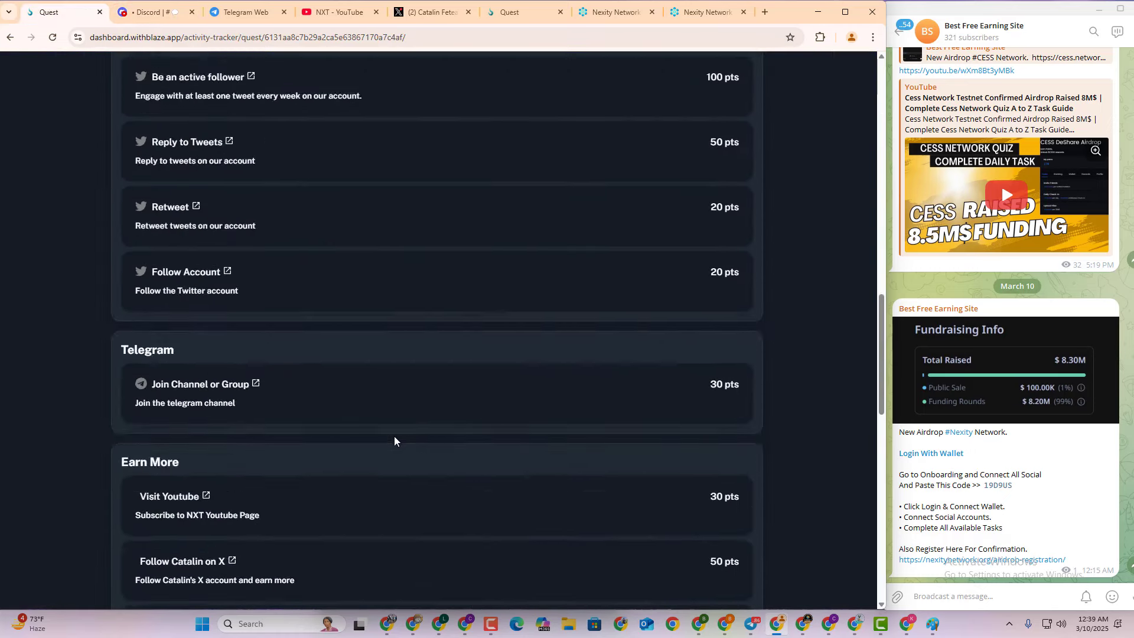
{"action": "scroll", "coordinate": [394, 436], "scroll_direction": "down", "scroll_amount": 5}
{"action": "scroll", "coordinate": [395, 436], "scroll_direction": "up", "scroll_amount": 3}
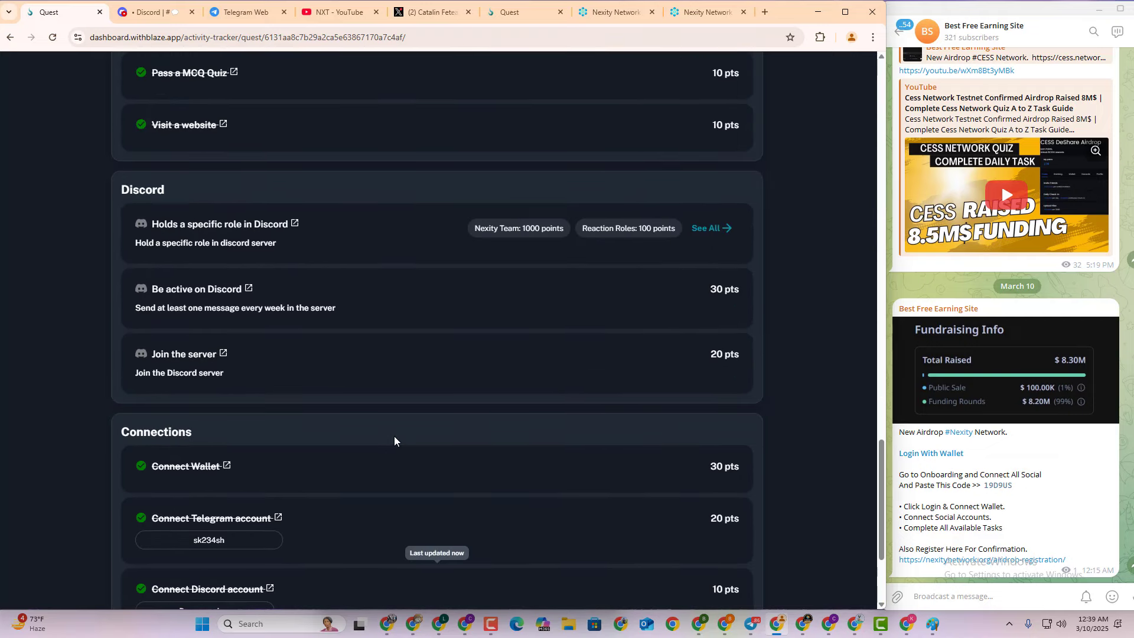
{"action": "left_click_drag", "start_coordinate": [133, 308], "coordinate": [336, 312]}
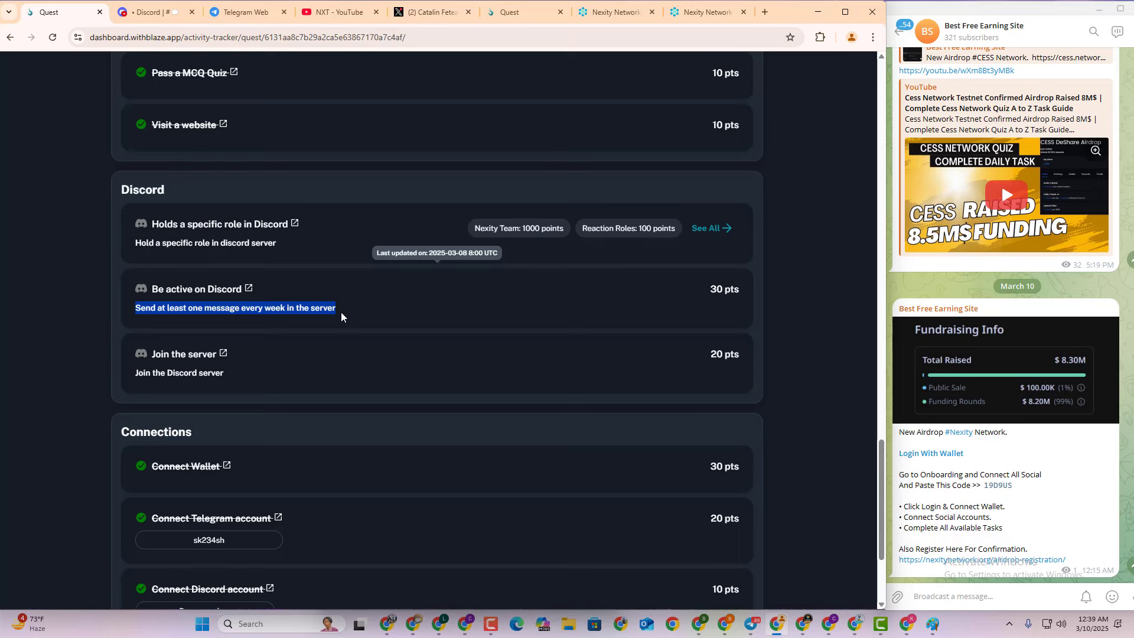
Check your own profile and roles in the Nexity Discord server
{"action": "left_click", "coordinate": [146, 12]}
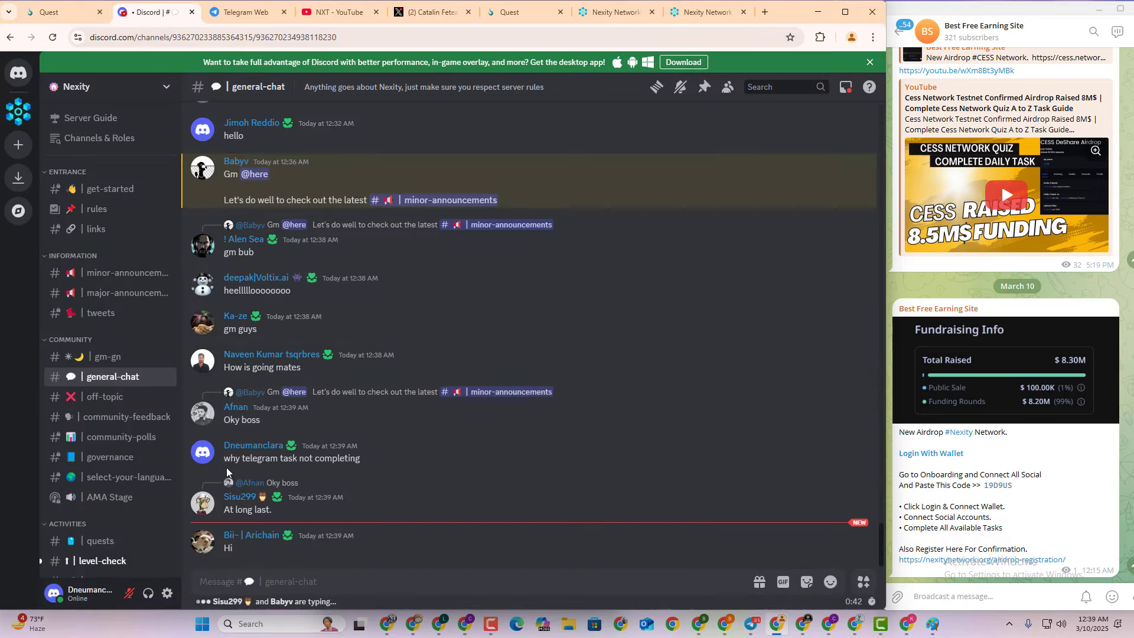
{"action": "left_click", "coordinate": [235, 447]}
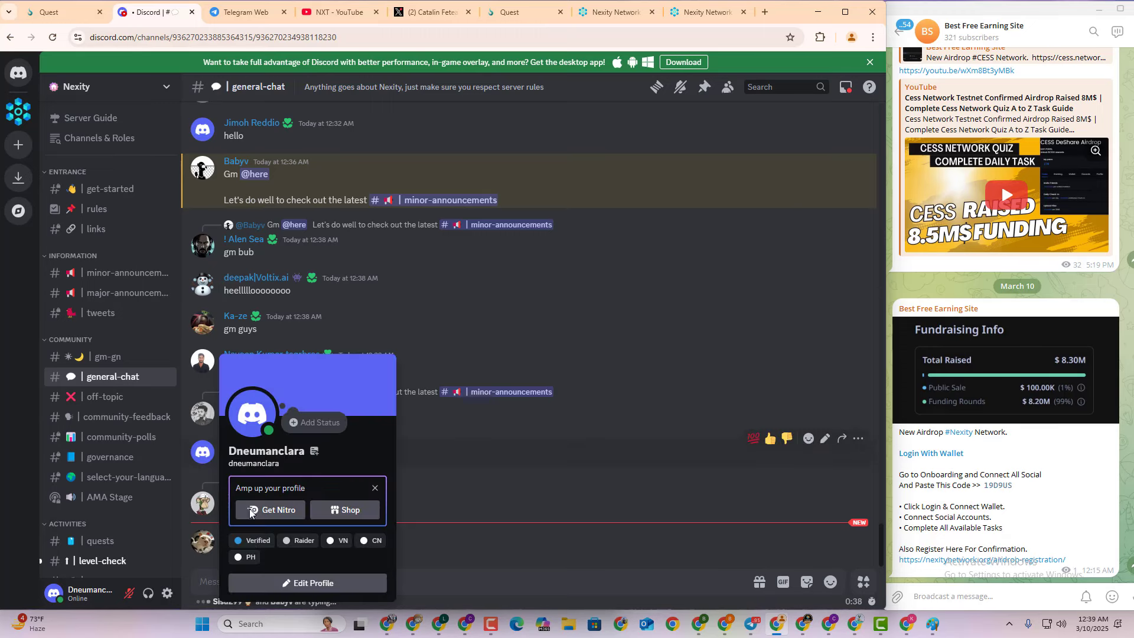
{"action": "left_click", "coordinate": [27, 3]}
View the Discord role points list, then close it and return to the top
{"action": "left_click", "coordinate": [717, 229]}
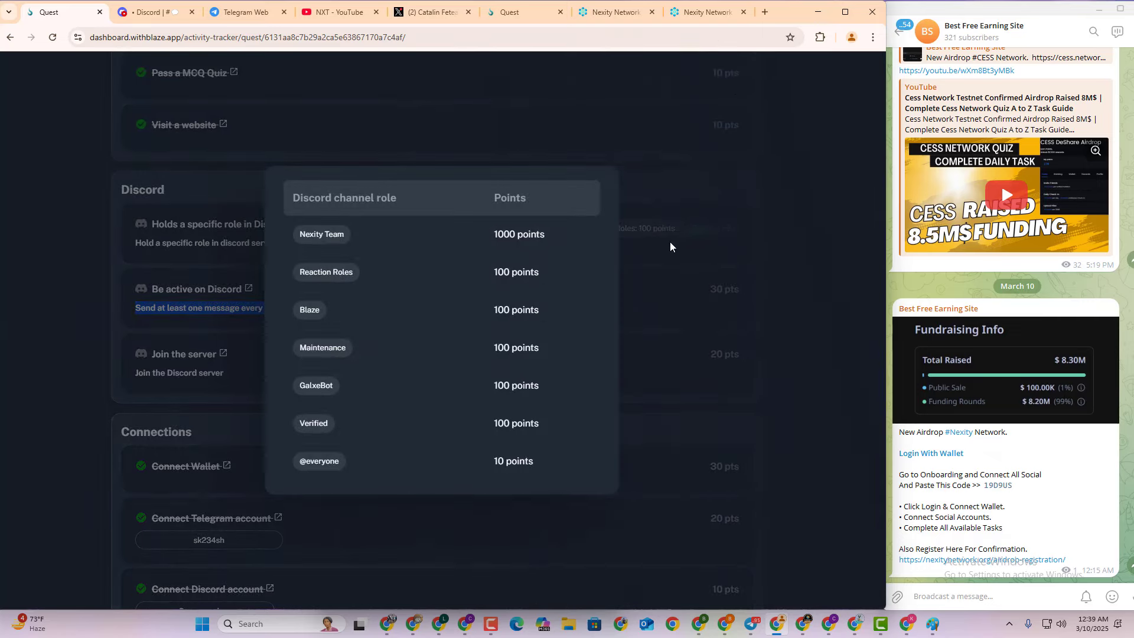
{"action": "left_click", "coordinate": [492, 421]}
{"action": "left_click", "coordinate": [65, 388]}
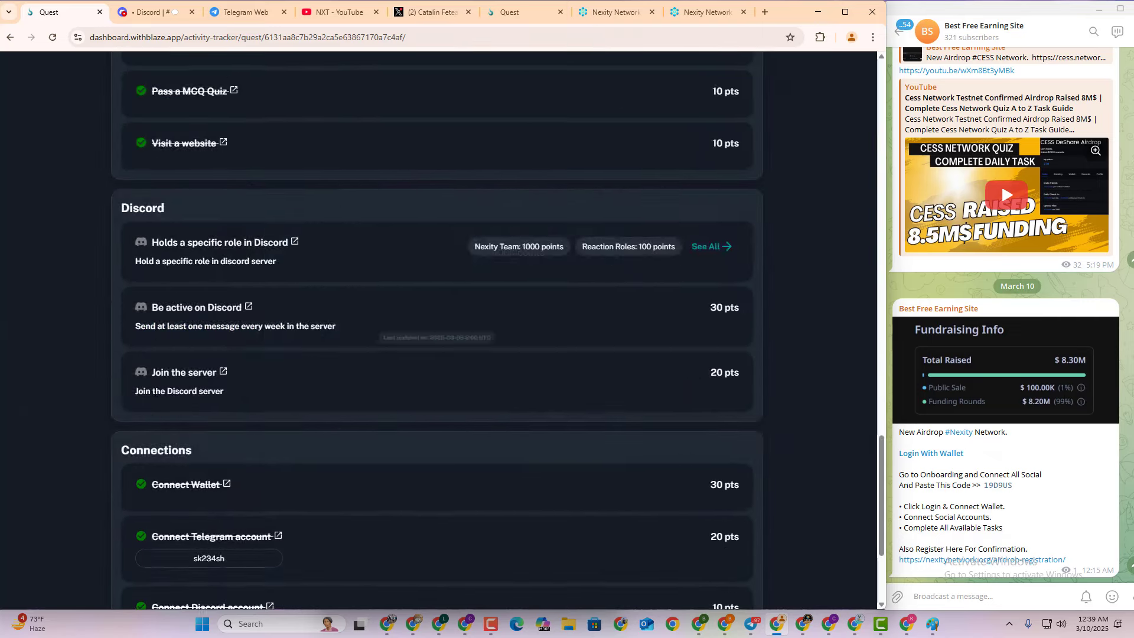
{"action": "scroll", "coordinate": [155, 392], "scroll_direction": "up", "scroll_amount": 10}
{"action": "scroll", "coordinate": [154, 392], "scroll_direction": "up", "scroll_amount": 6}
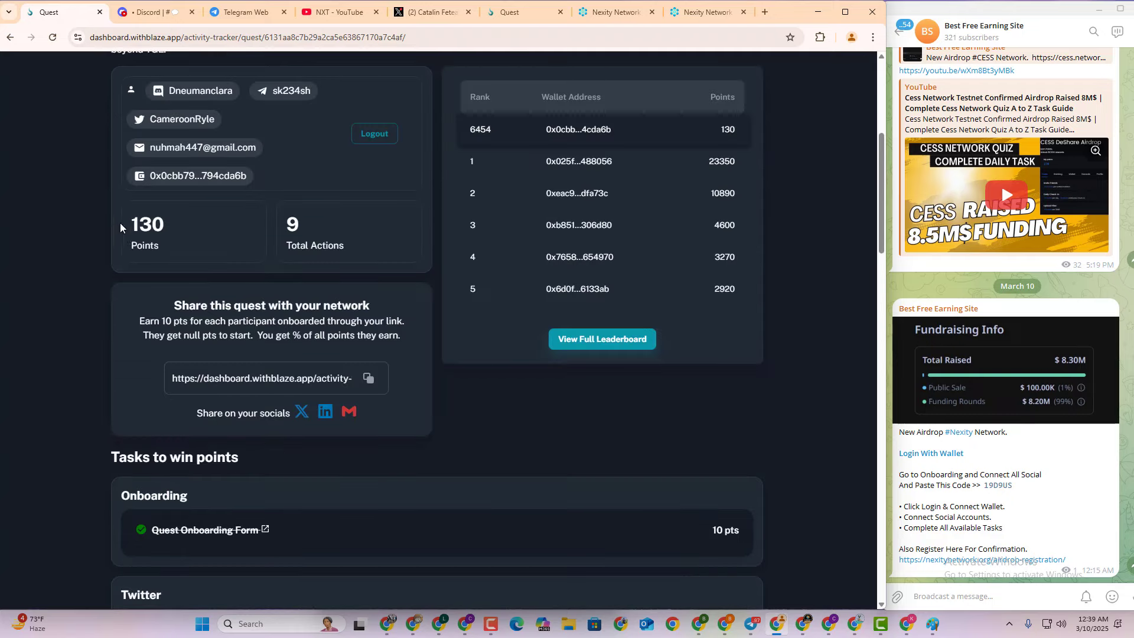
{"action": "scroll", "coordinate": [65, 367], "scroll_direction": "down", "scroll_amount": 6}
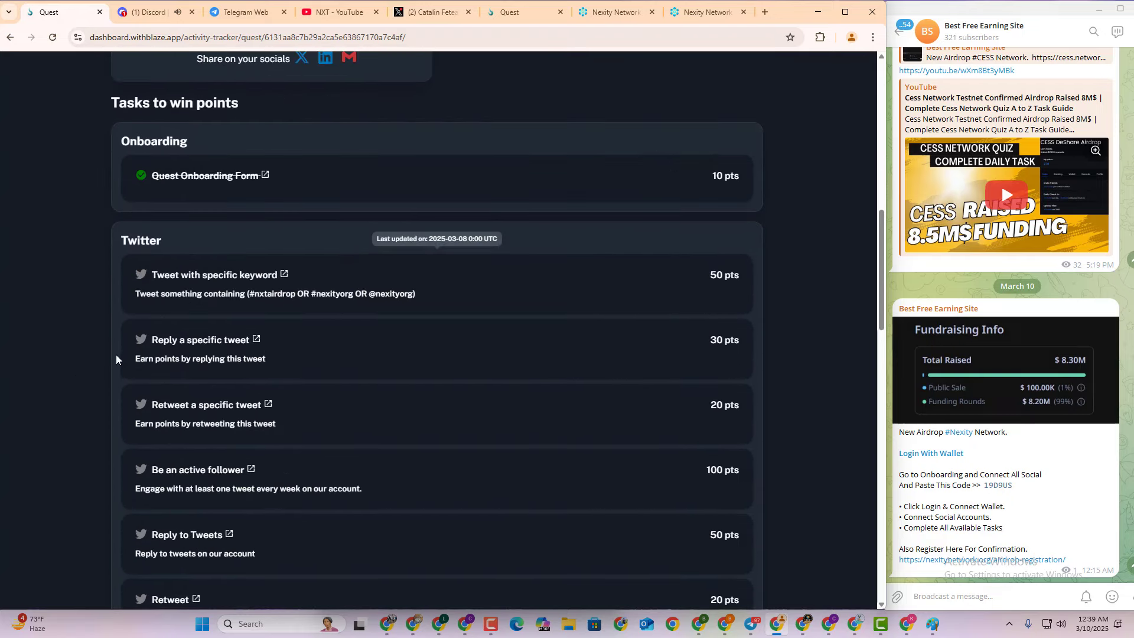
{"action": "scroll", "coordinate": [99, 447], "scroll_direction": "down", "scroll_amount": 3}
{"action": "left_click_drag", "start_coordinate": [284, 439], "coordinate": [125, 96]}
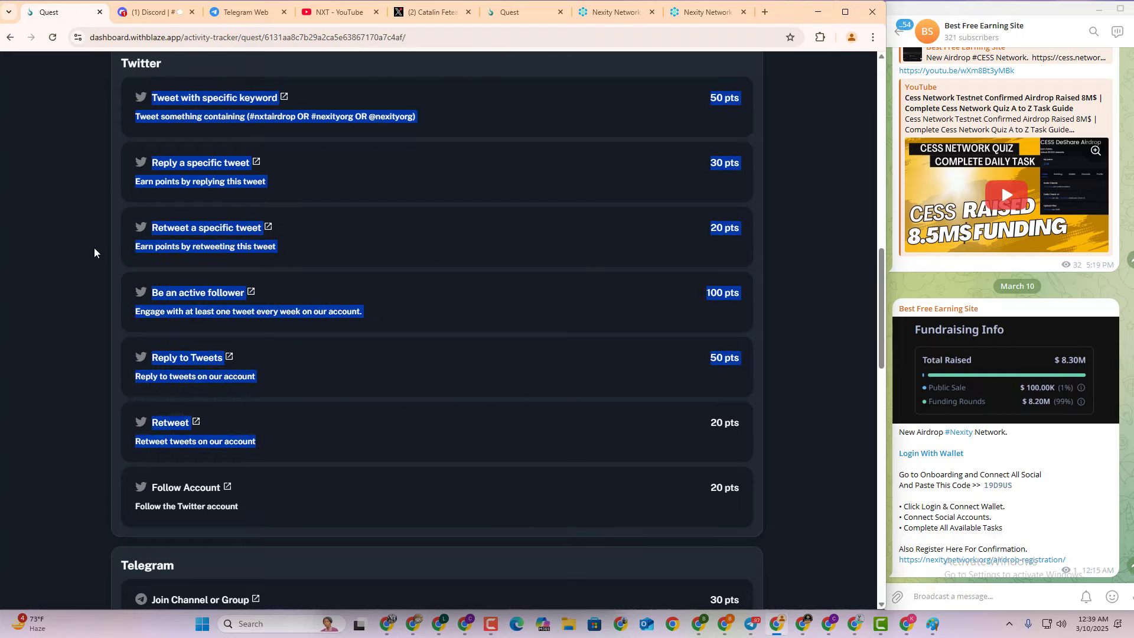
{"action": "scroll", "coordinate": [94, 246], "scroll_direction": "up", "scroll_amount": 3}
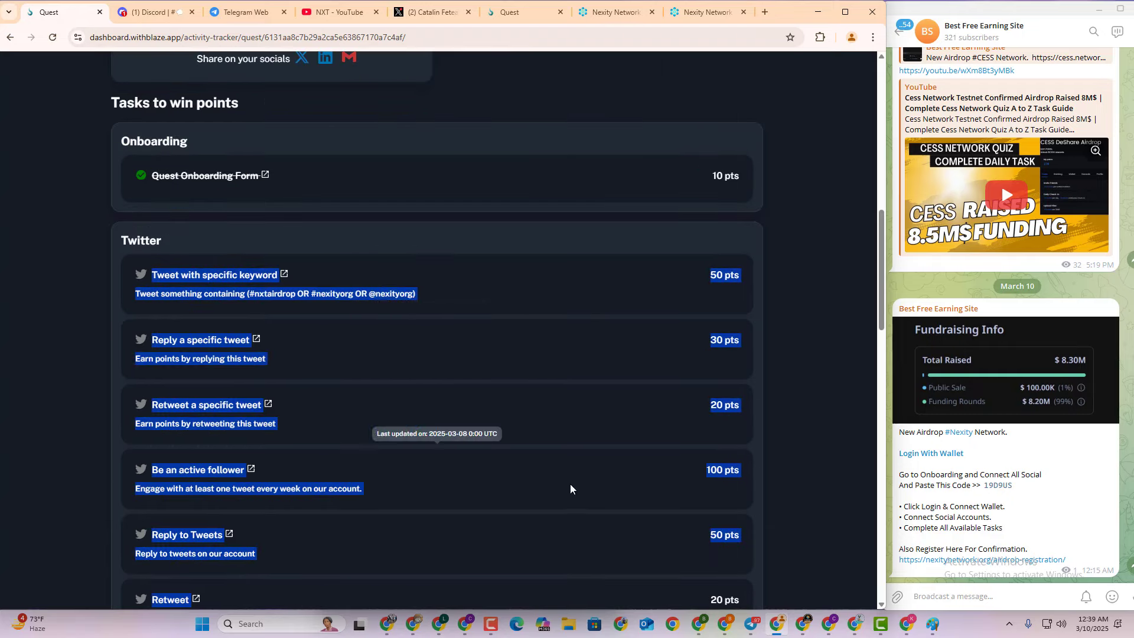
{"action": "scroll", "coordinate": [569, 484], "scroll_direction": "up", "scroll_amount": 10}
{"action": "scroll", "coordinate": [143, 546], "scroll_direction": "down", "scroll_amount": 3}
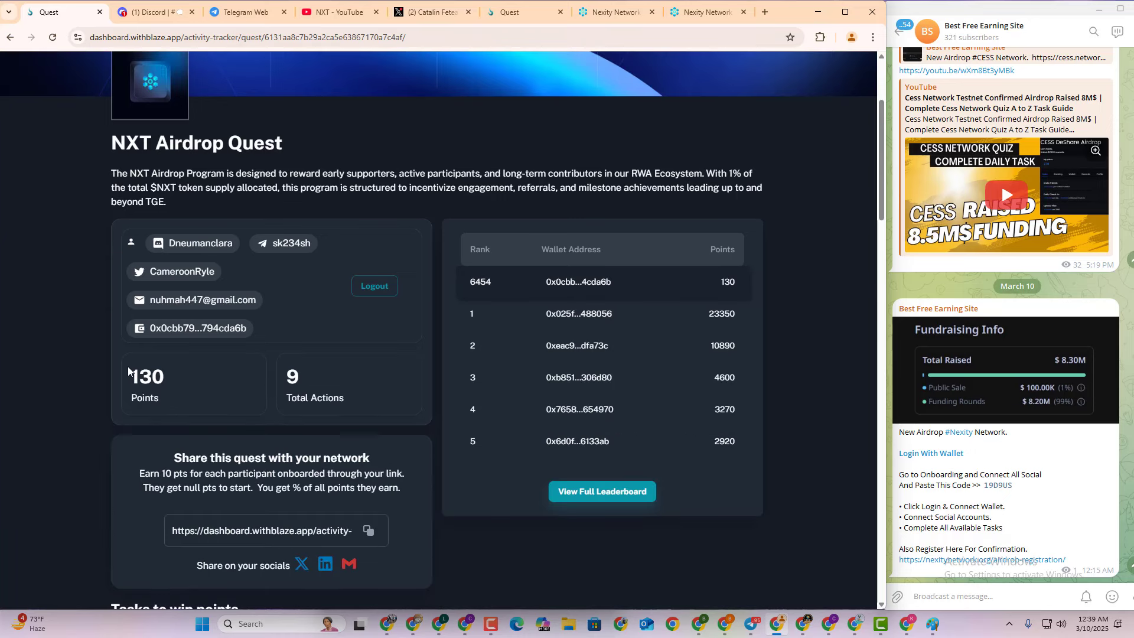
{"action": "left_click_drag", "start_coordinate": [131, 372], "coordinate": [164, 368]}
{"action": "left_click", "coordinate": [52, 391]}
{"action": "left_click_drag", "start_coordinate": [741, 454], "coordinate": [750, 286]}
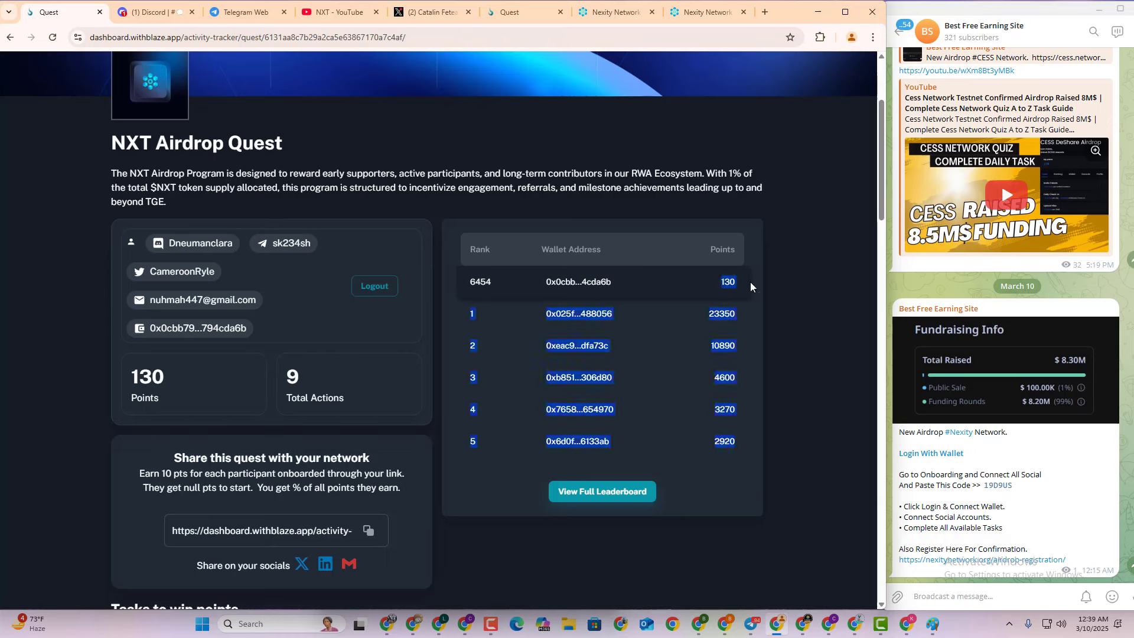
{"action": "double_click", "coordinate": [482, 283]}
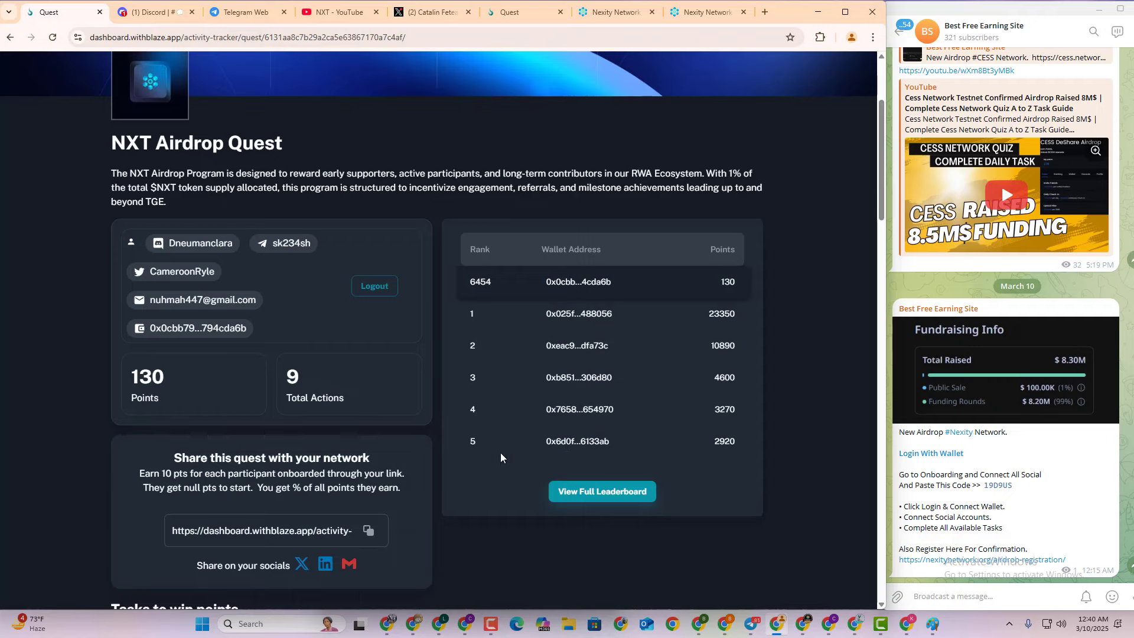
Copy the quest's referral share link and select its full text
{"action": "scroll", "coordinate": [434, 470], "scroll_direction": "down", "scroll_amount": 3}
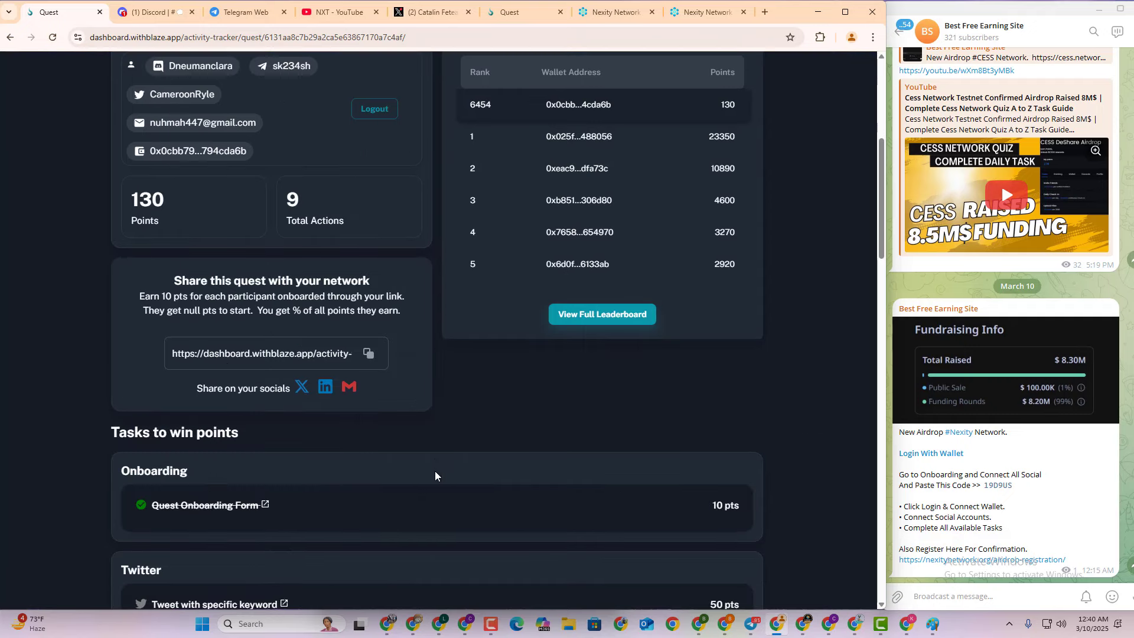
{"action": "left_click", "coordinate": [369, 354]}
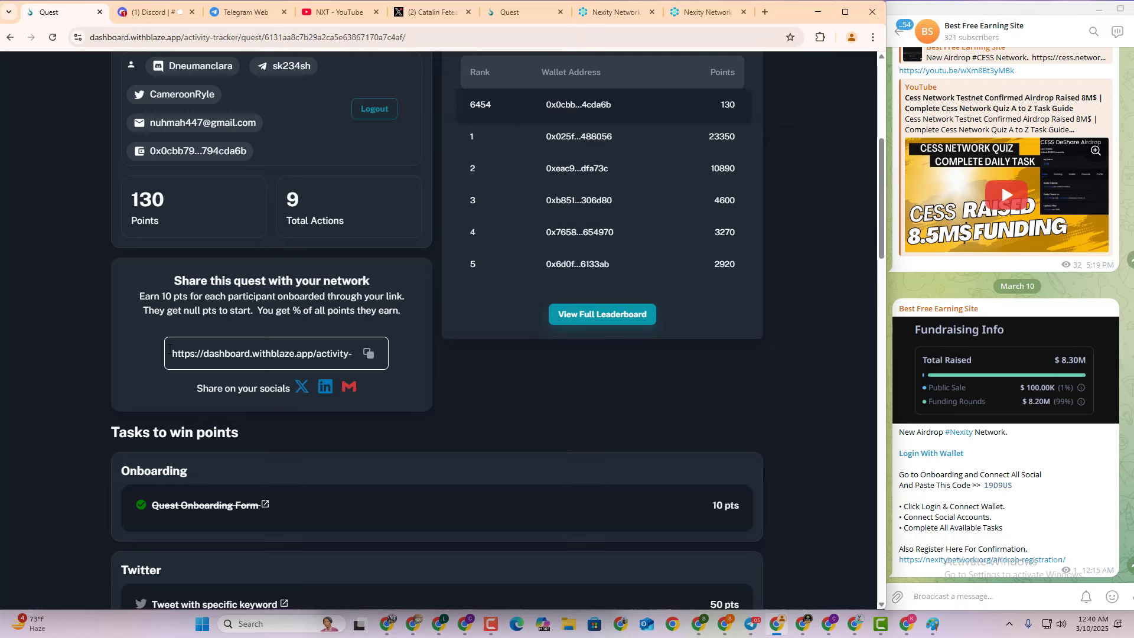
{"action": "left_click_drag", "start_coordinate": [170, 350], "coordinate": [361, 363]}
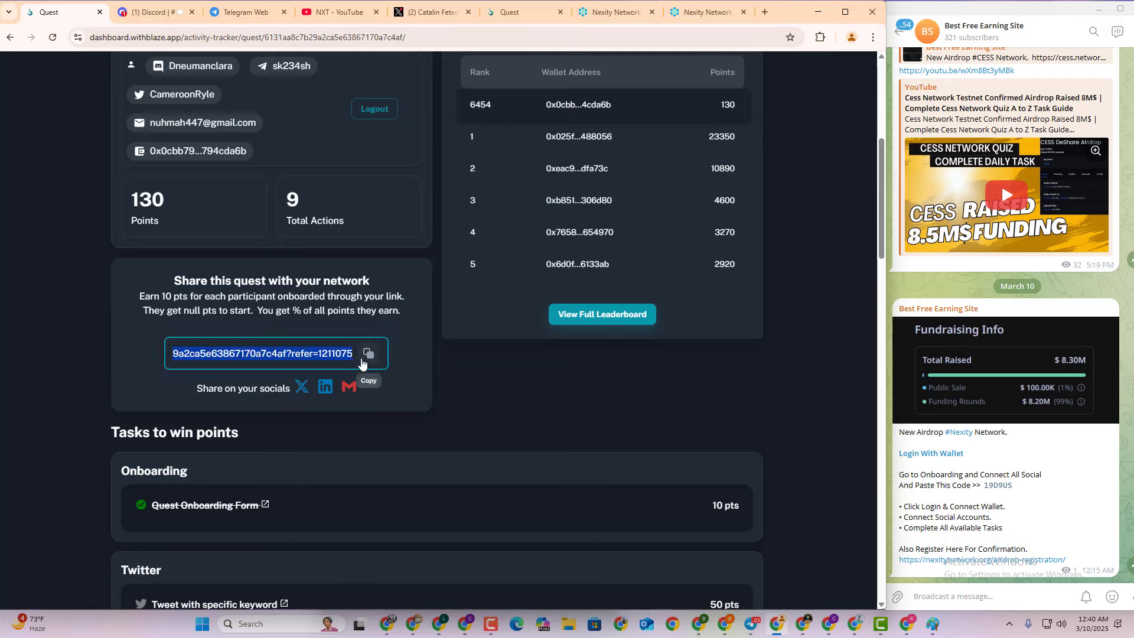
{"action": "left_click", "coordinate": [392, 381]}
{"action": "triple_click", "coordinate": [226, 354]}
Return to the top of the quest page and check the 130 points total
{"action": "left_click", "coordinate": [1004, 490]}
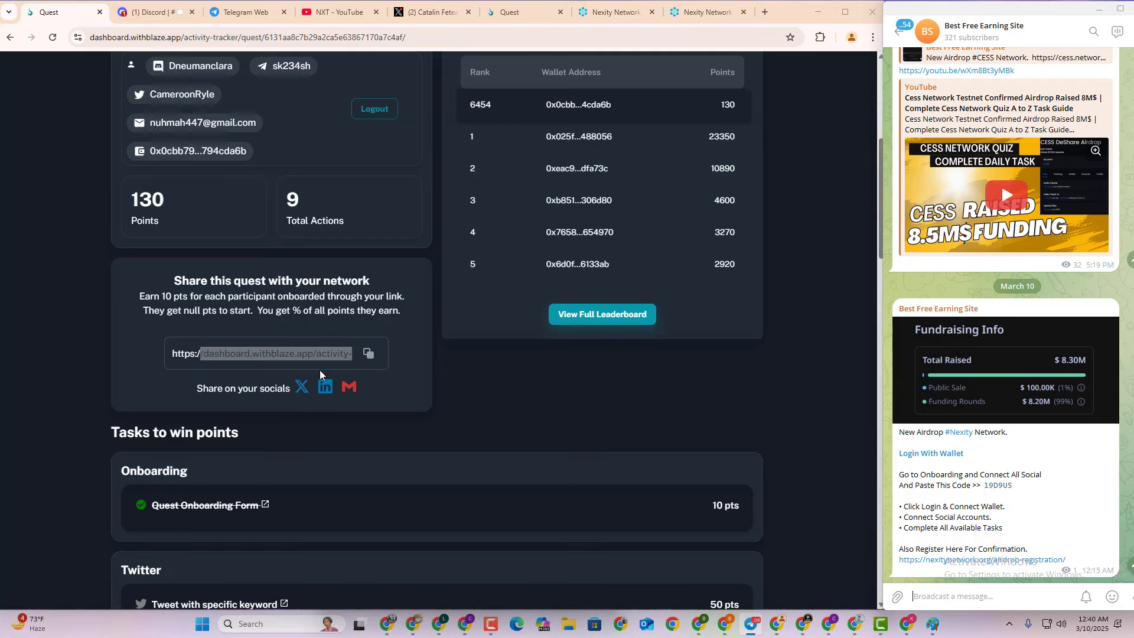
{"action": "left_click", "coordinate": [294, 363]}
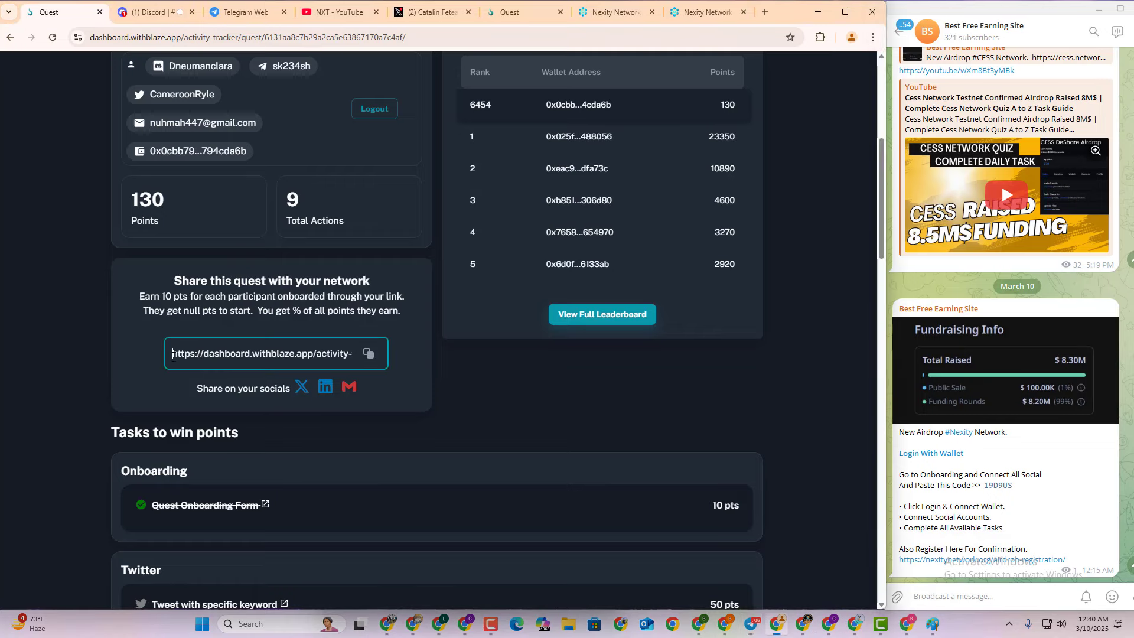
{"action": "left_click_drag", "start_coordinate": [173, 353], "coordinate": [434, 463]}
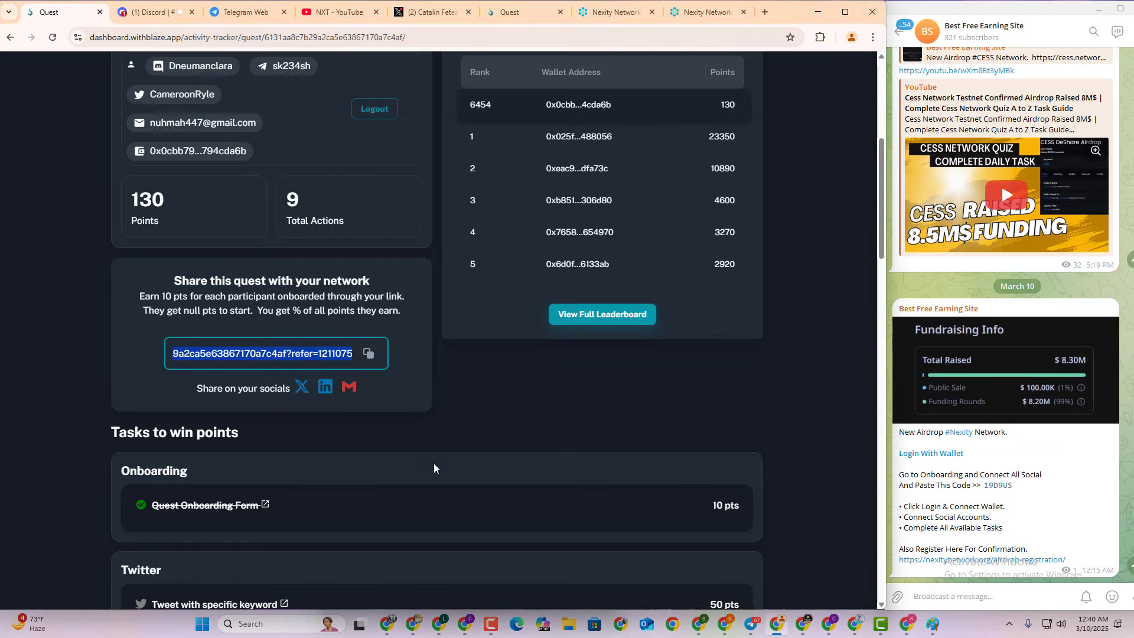
{"action": "scroll", "coordinate": [222, 351], "scroll_direction": "down", "scroll_amount": 3}
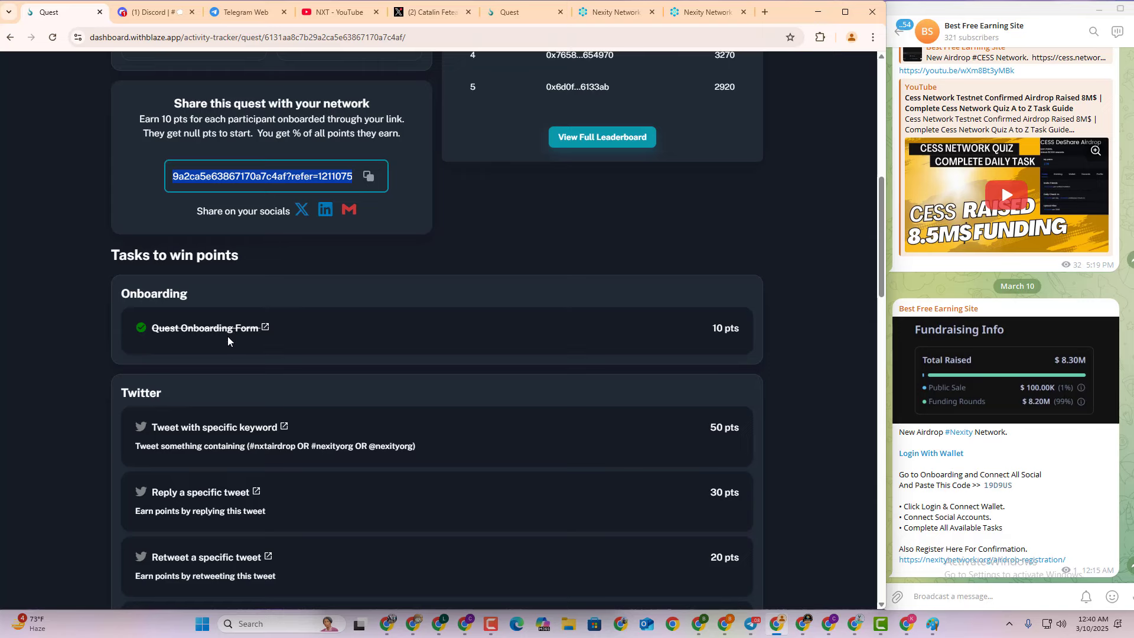
{"action": "scroll", "coordinate": [228, 345], "scroll_direction": "up", "scroll_amount": 3}
{"action": "scroll", "coordinate": [228, 347], "scroll_direction": "up", "scroll_amount": 3}
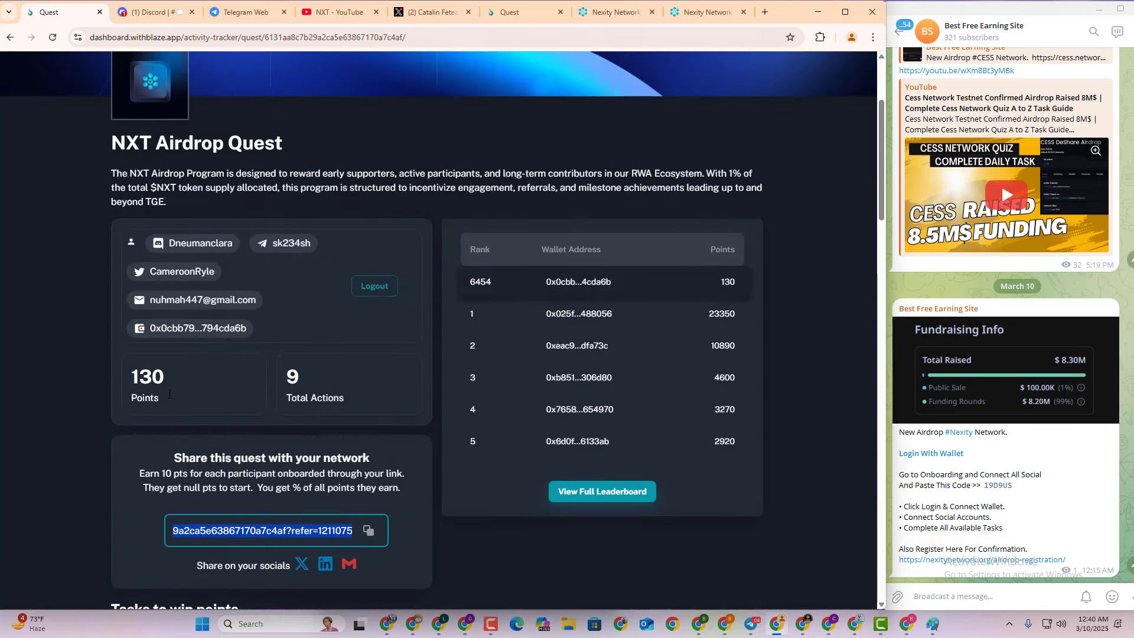
{"action": "left_click_drag", "start_coordinate": [203, 385], "coordinate": [123, 375]}
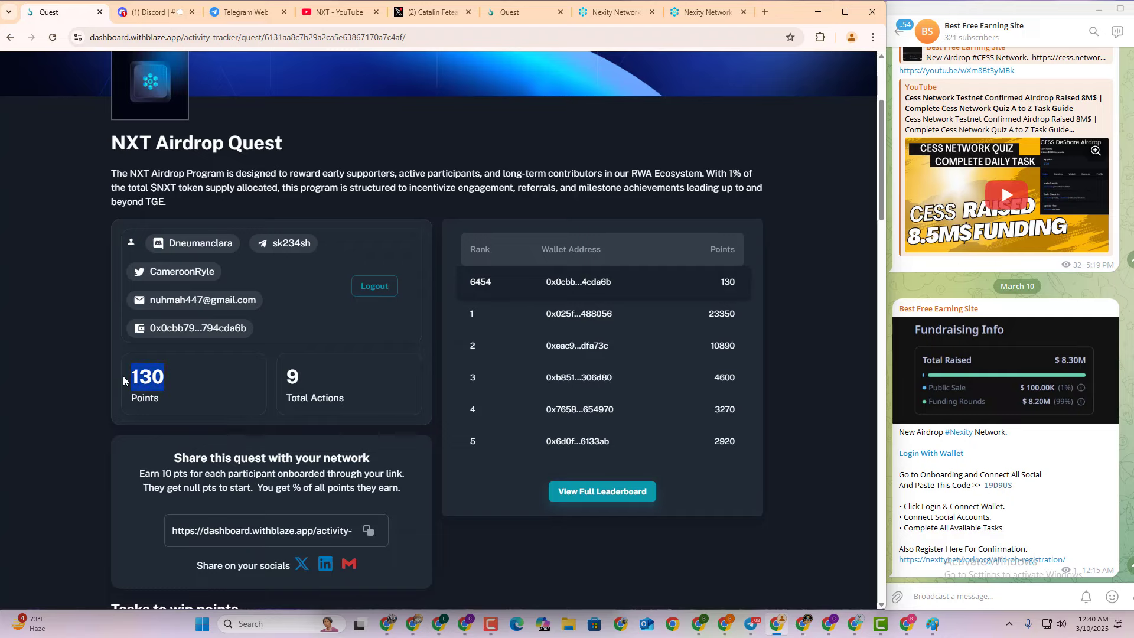
{"action": "scroll", "coordinate": [298, 445], "scroll_direction": "down", "scroll_amount": 3}
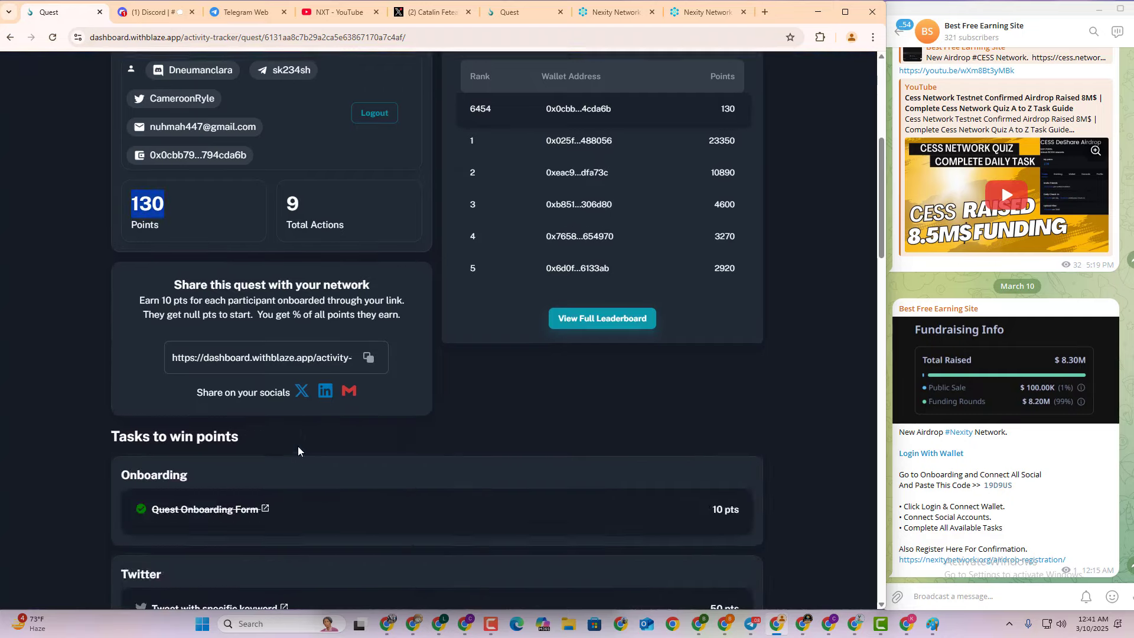
{"action": "scroll", "coordinate": [361, 402], "scroll_direction": "up", "scroll_amount": 6}
{"action": "left_click", "coordinate": [362, 404]}
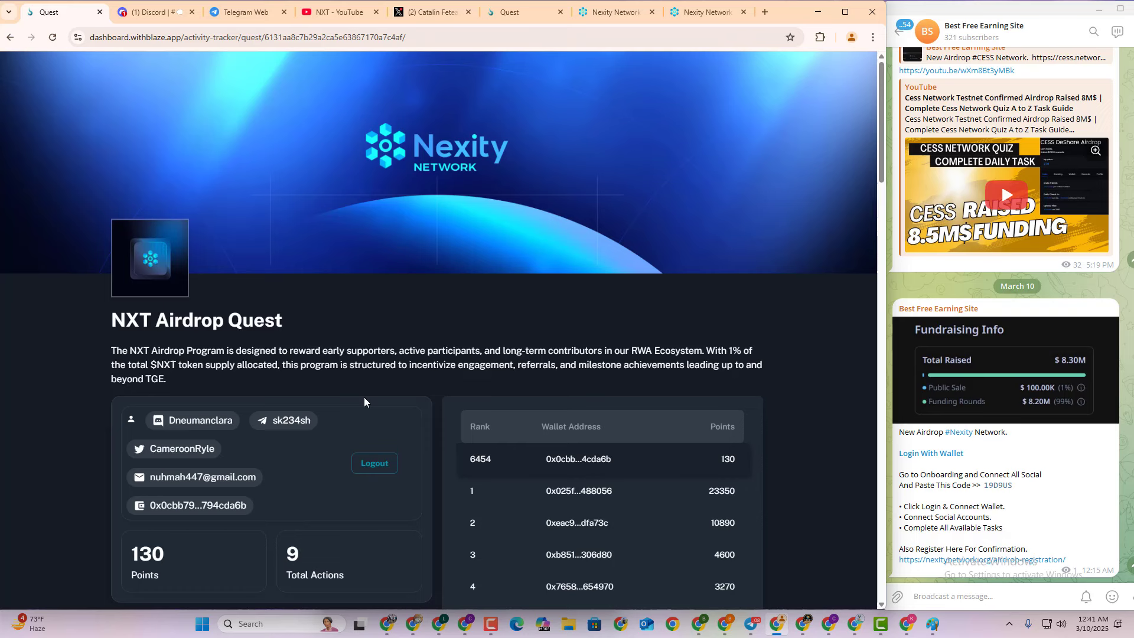